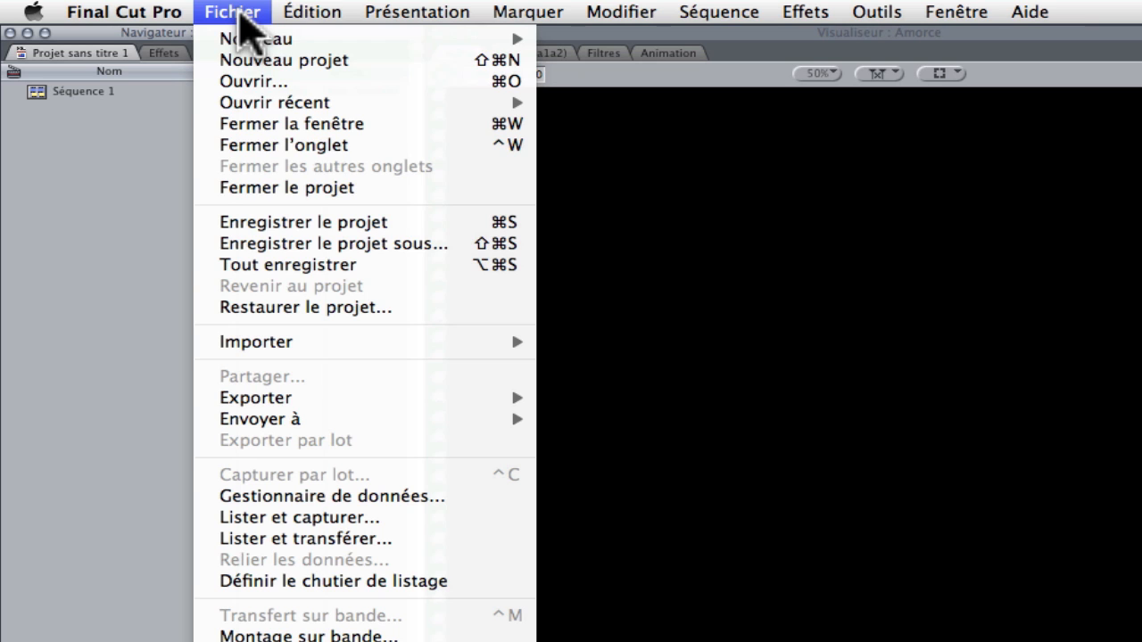
Save the project as "premiers pas.fcp" in the FCP projets folder
click(370, 240)
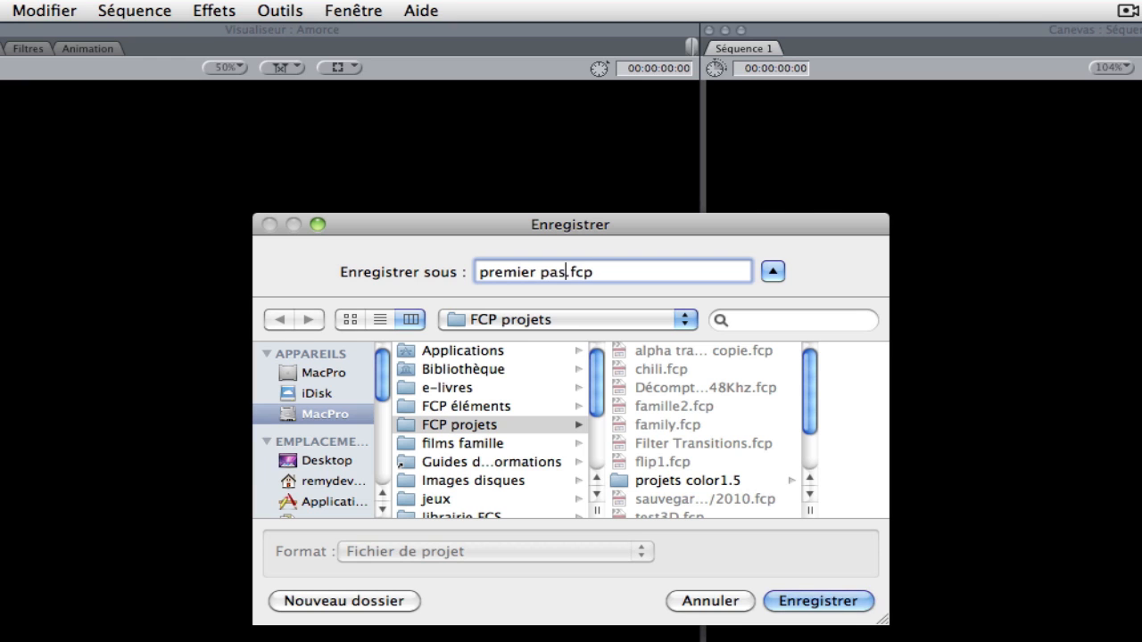
click(536, 272)
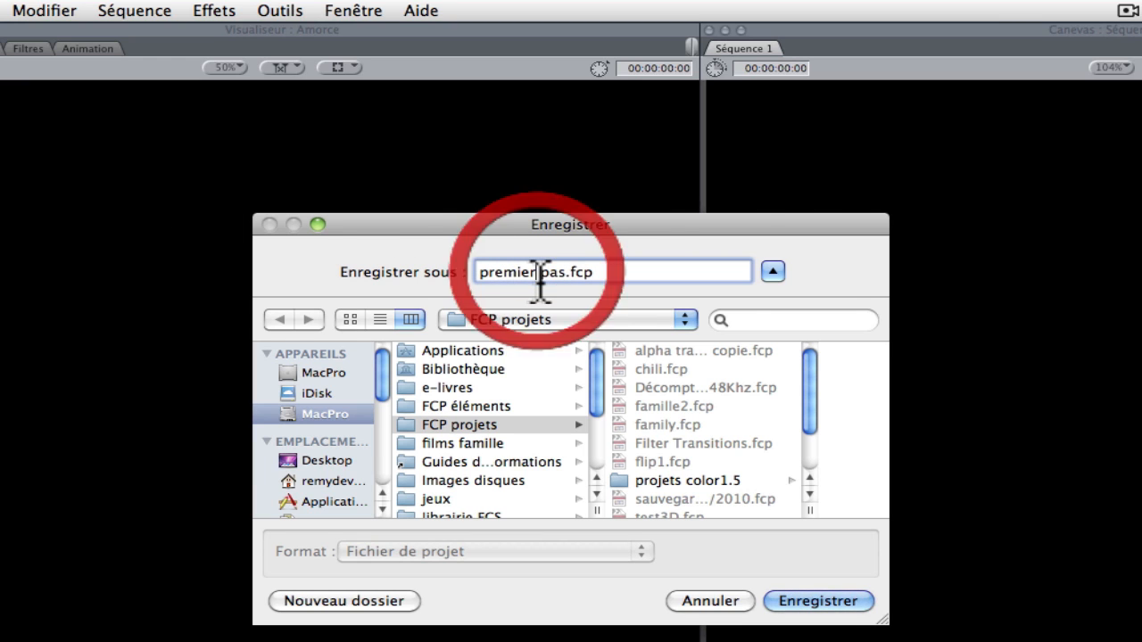
text(s)
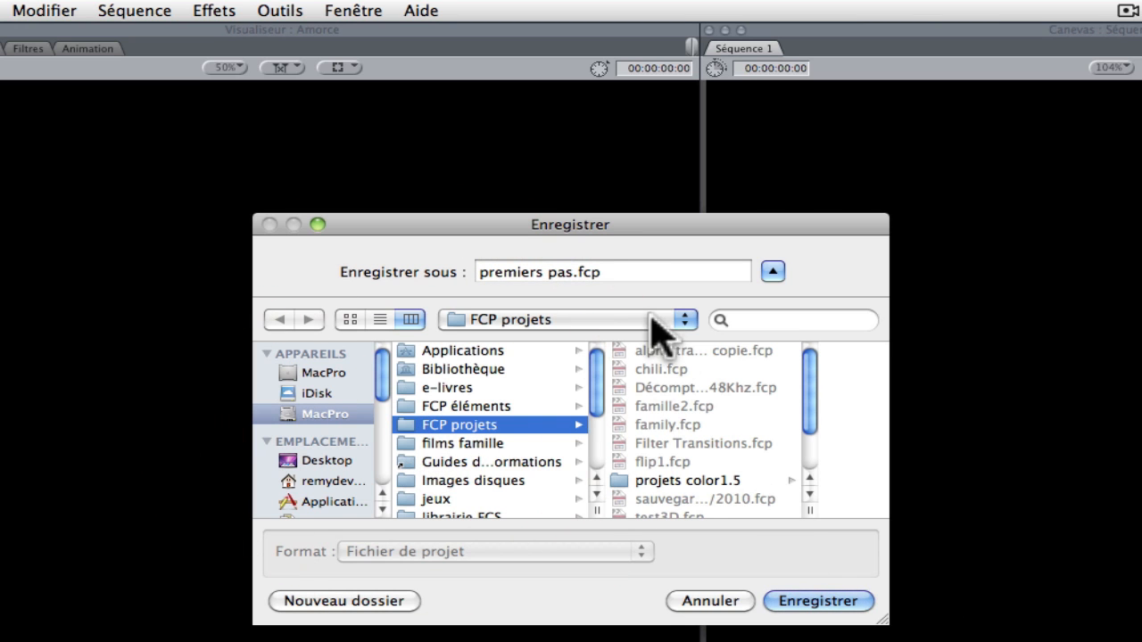
click(834, 599)
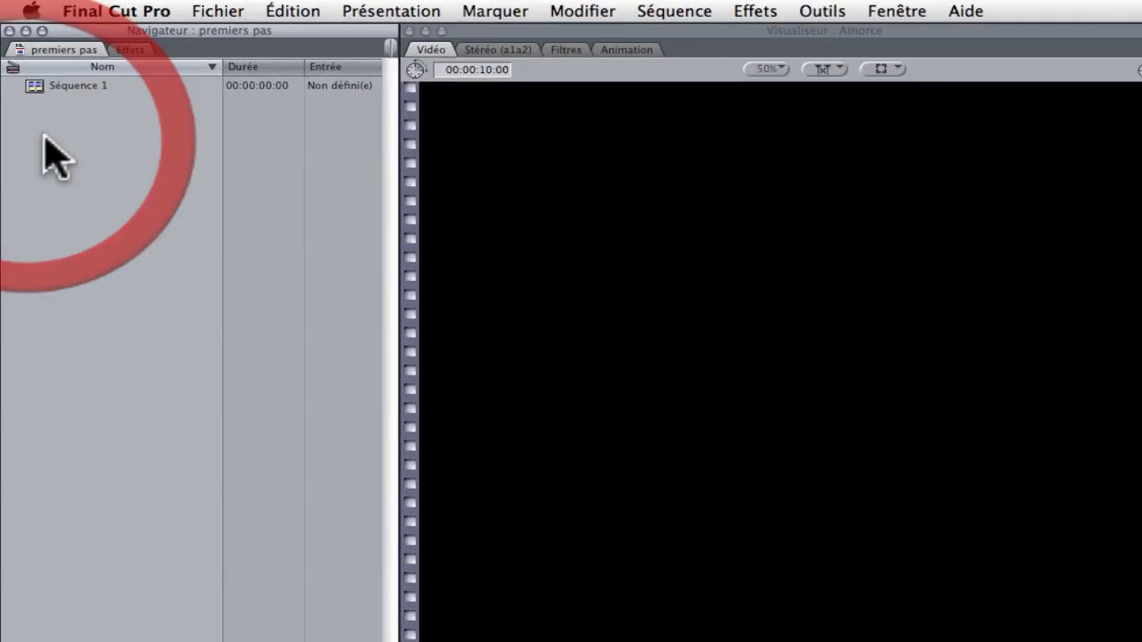
Rename the sequence Séquence 1 in the project browser as "seq1"
click(40, 51)
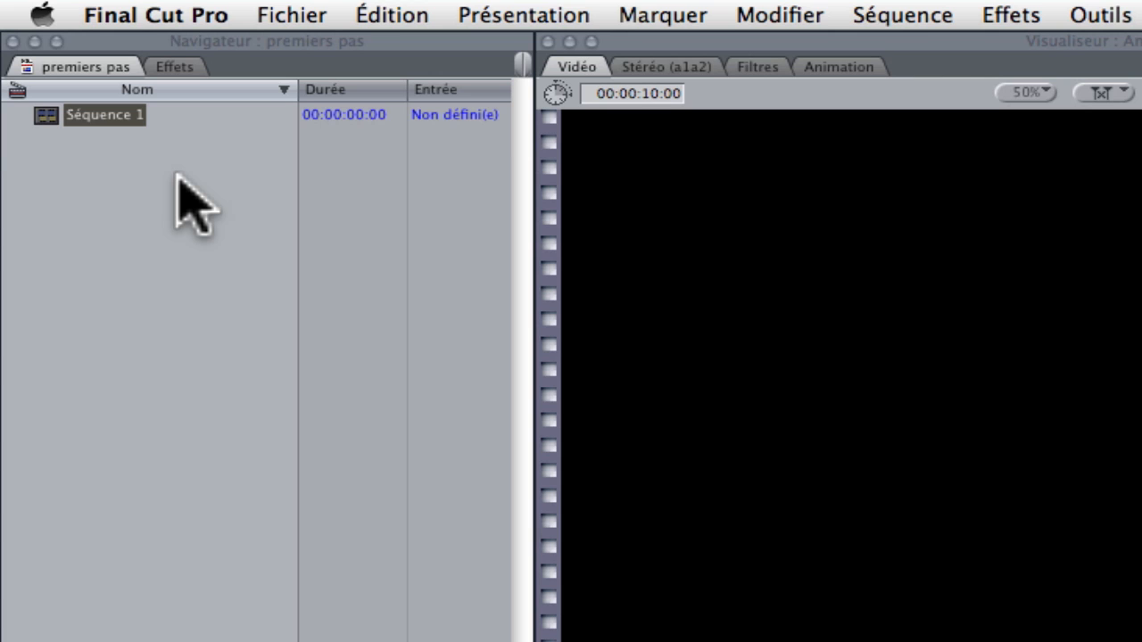
click(110, 115)
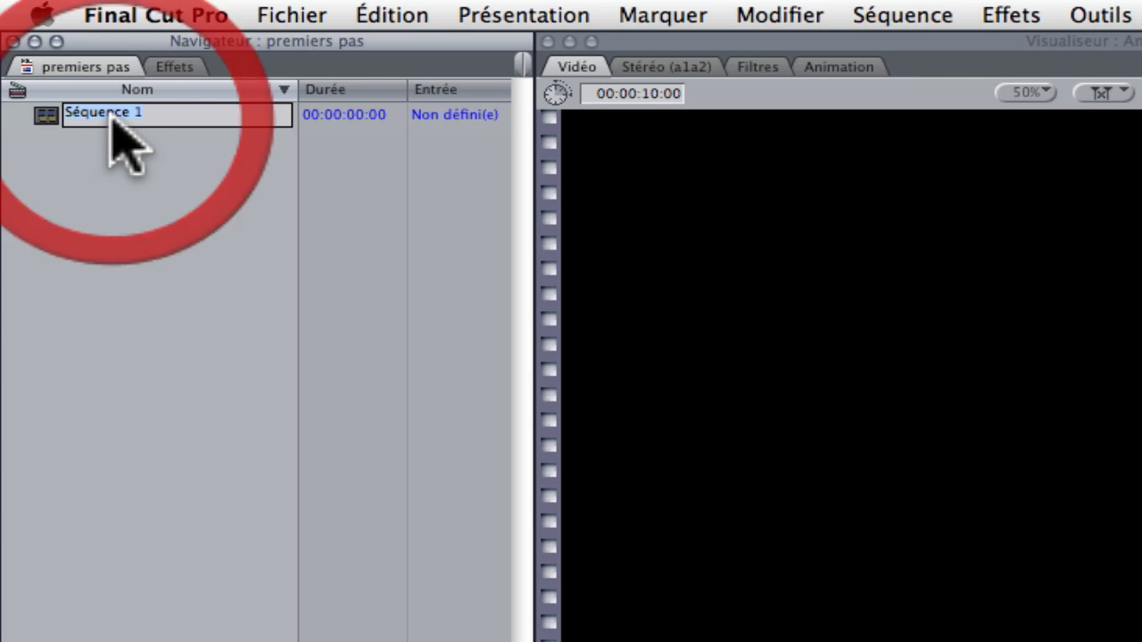
key(BackSpace)
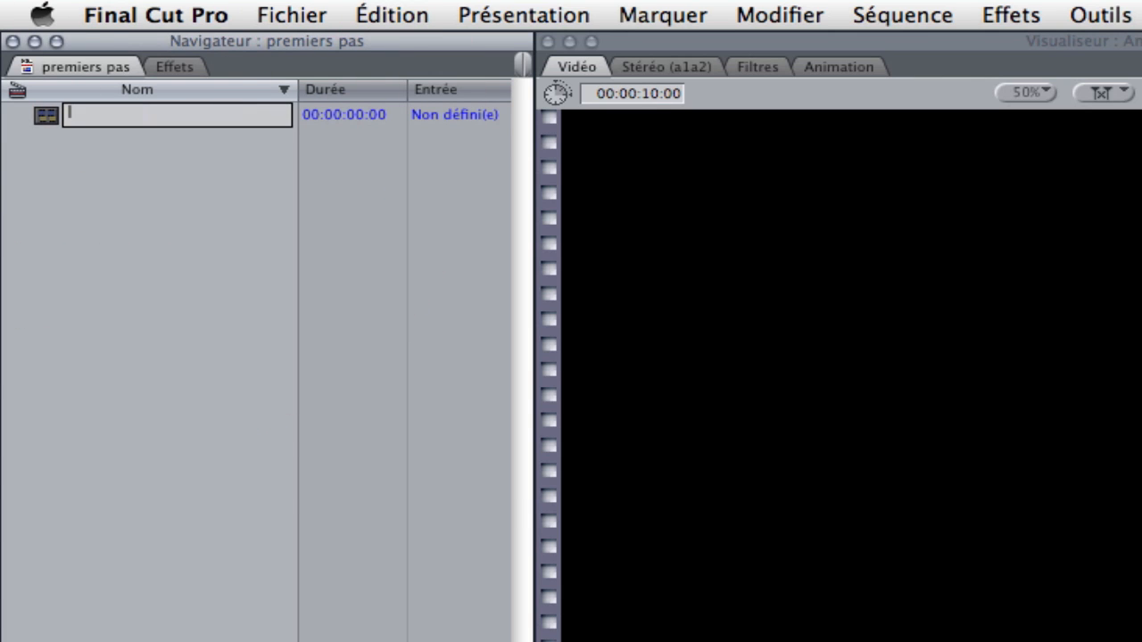
text(seq1)
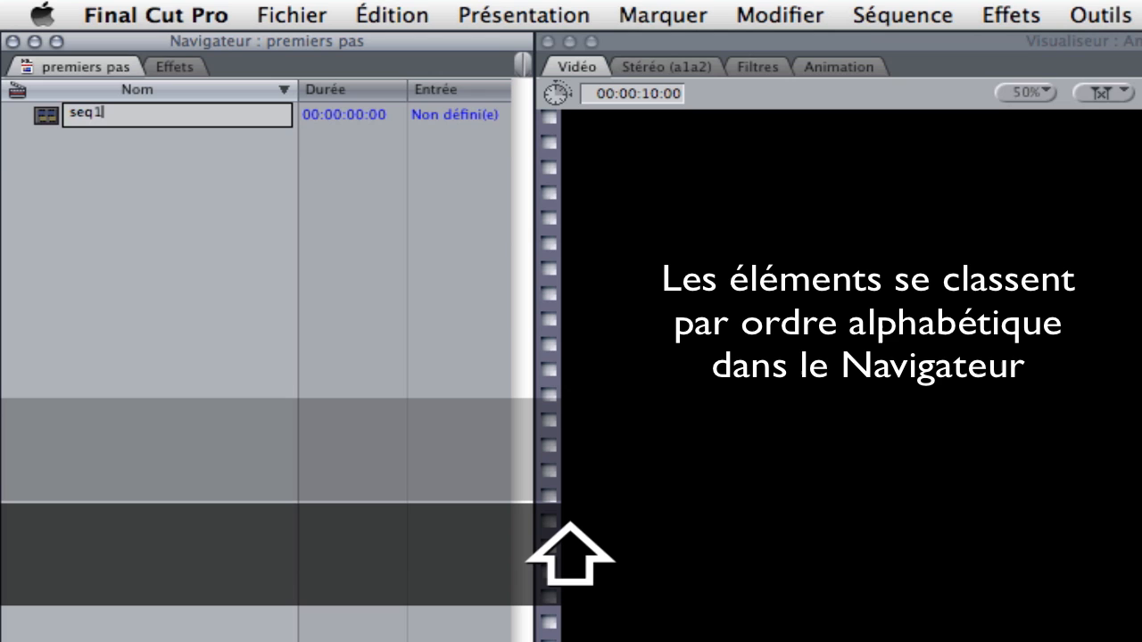
key(Return)
click(109, 198)
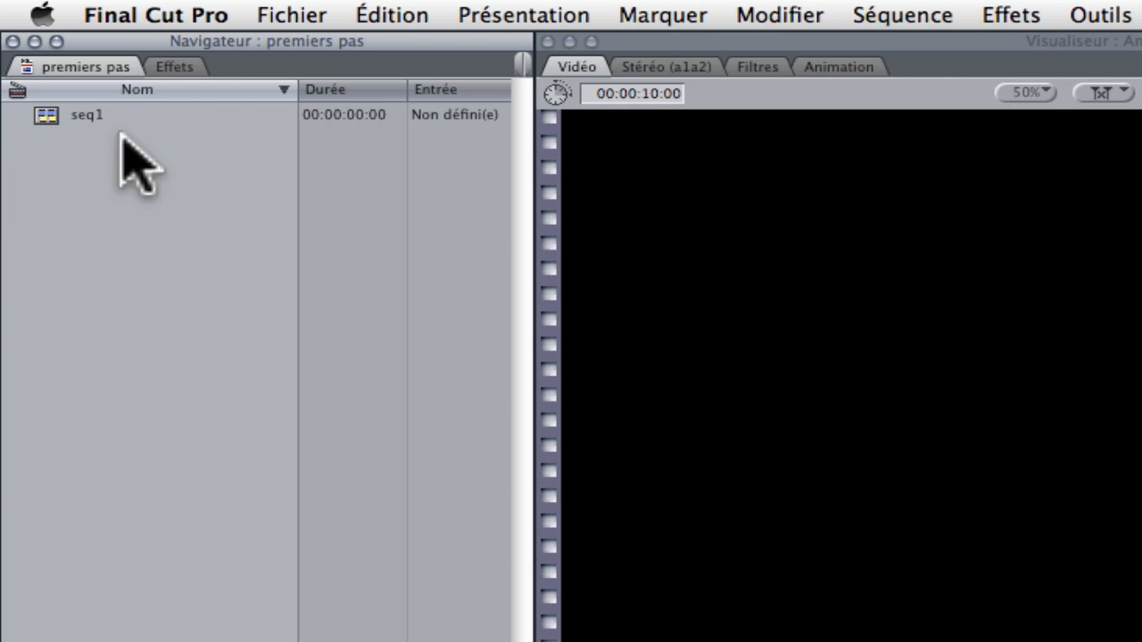
Create a second sequence in the project and name it "seq2"
key(super+n)
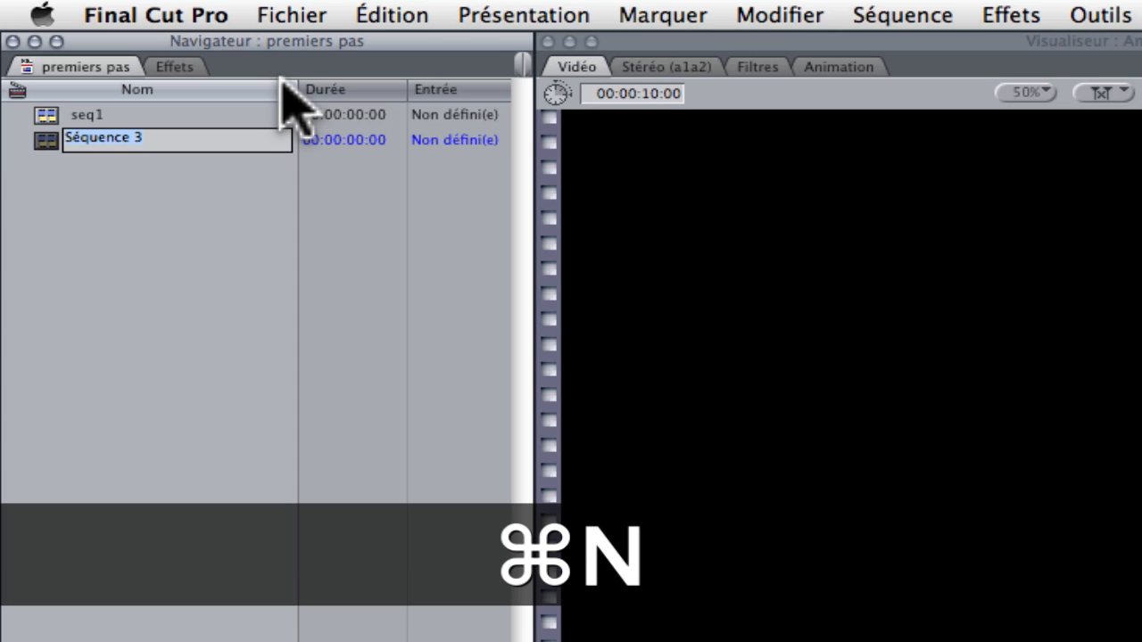
click(151, 143)
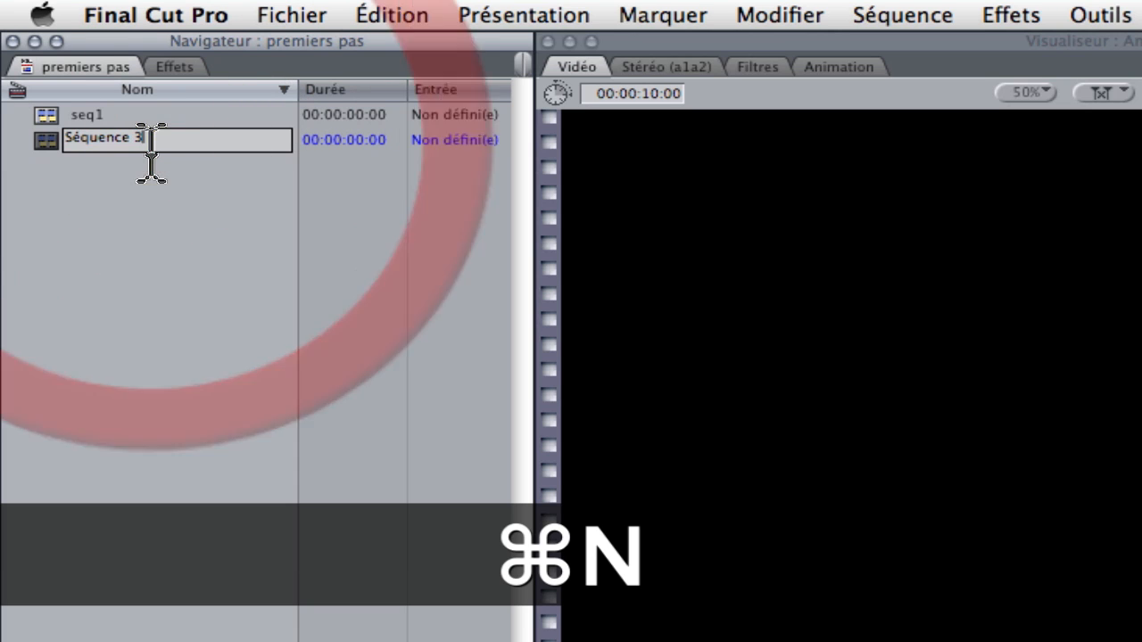
drag(151, 143, 3, 135)
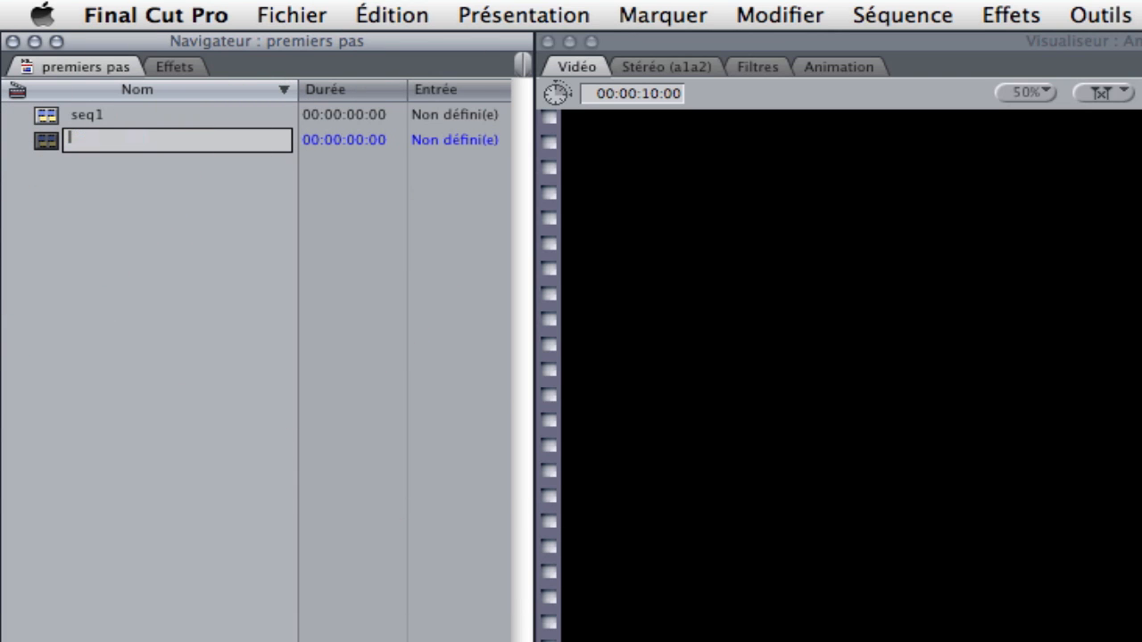
text(seq2)
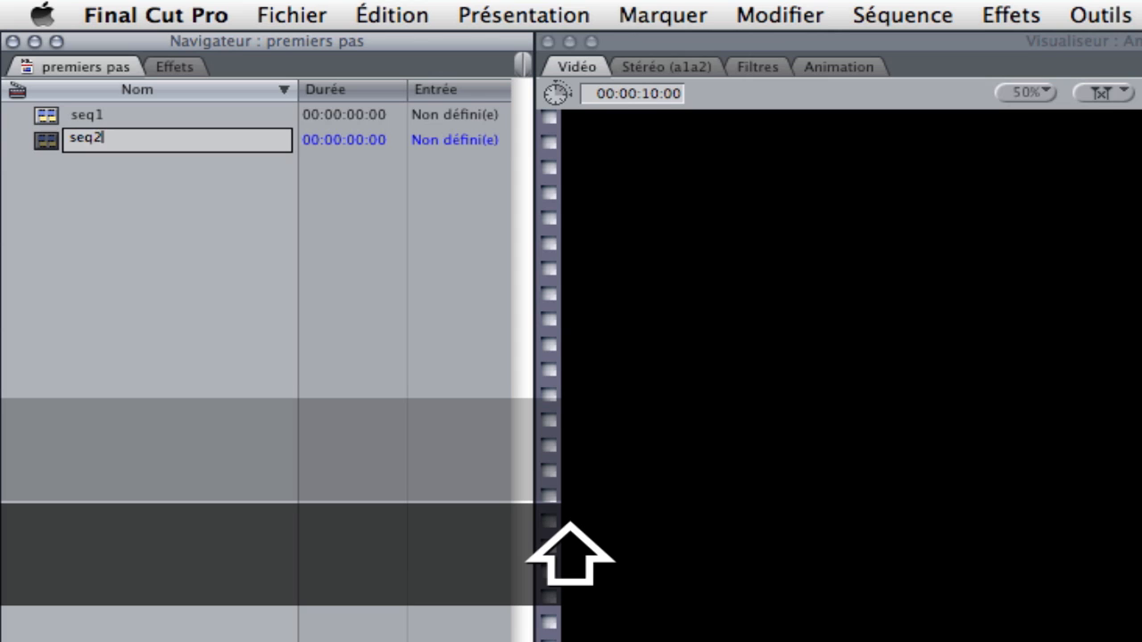
key(Return)
click(95, 206)
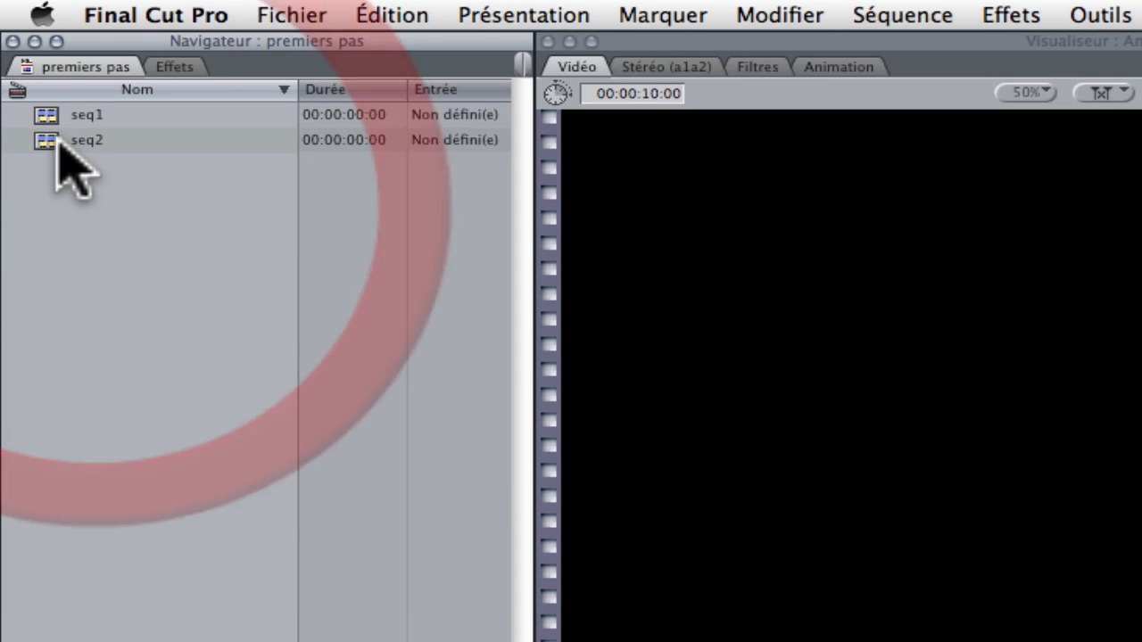
Duplicate the seq2 sequence and rename the copy as "seq3"
right_click(43, 142)
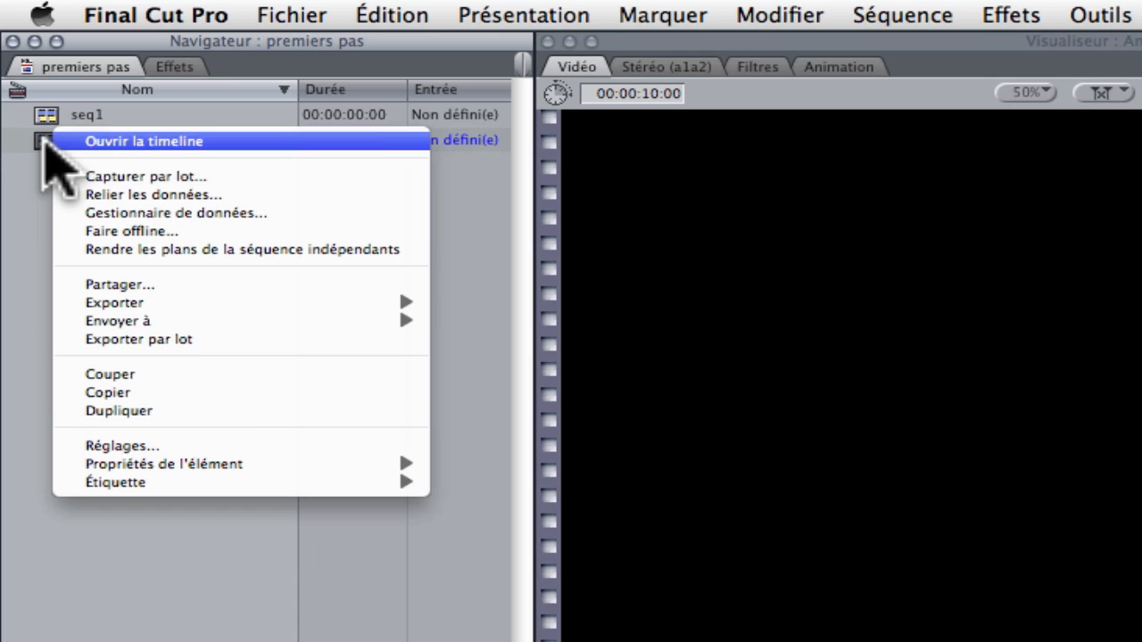
click(217, 411)
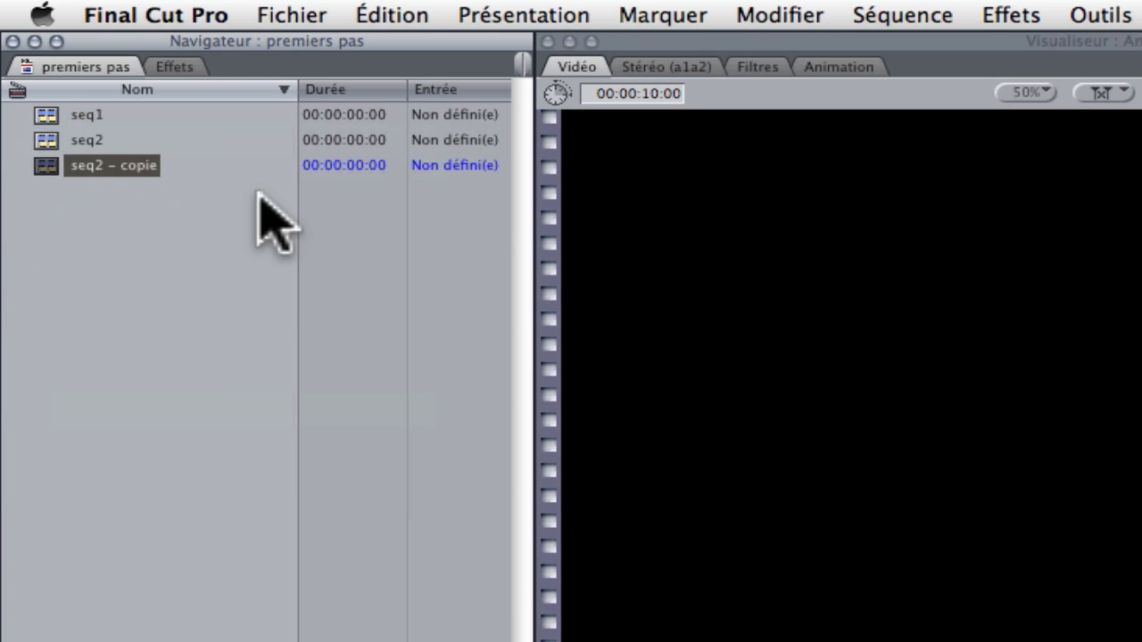
click(150, 168)
click(97, 169)
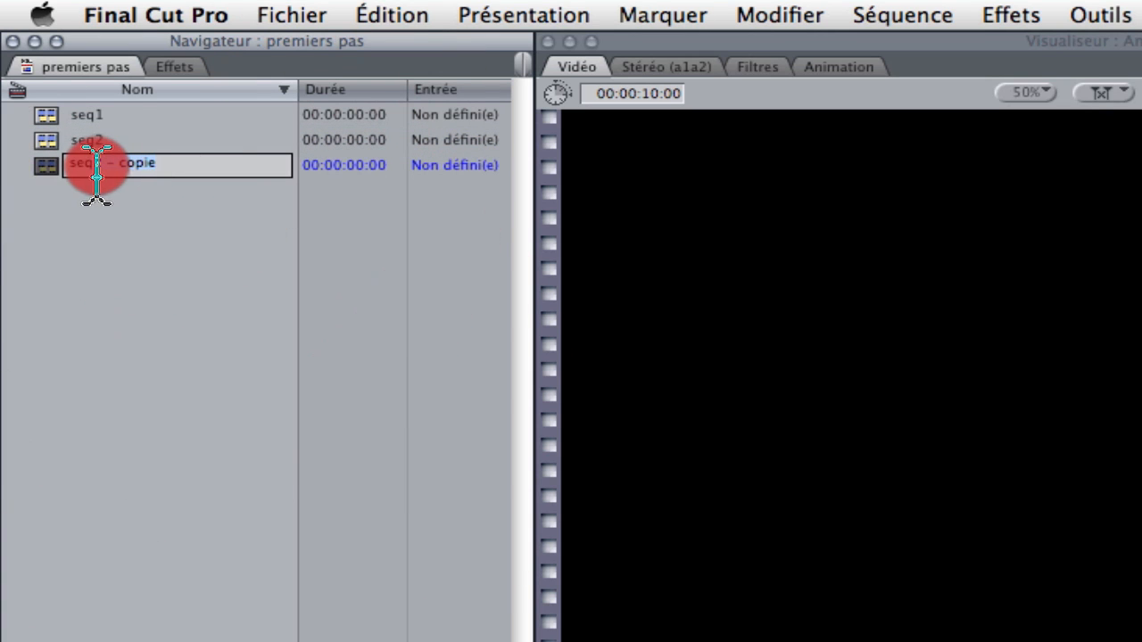
key(BackSpace)
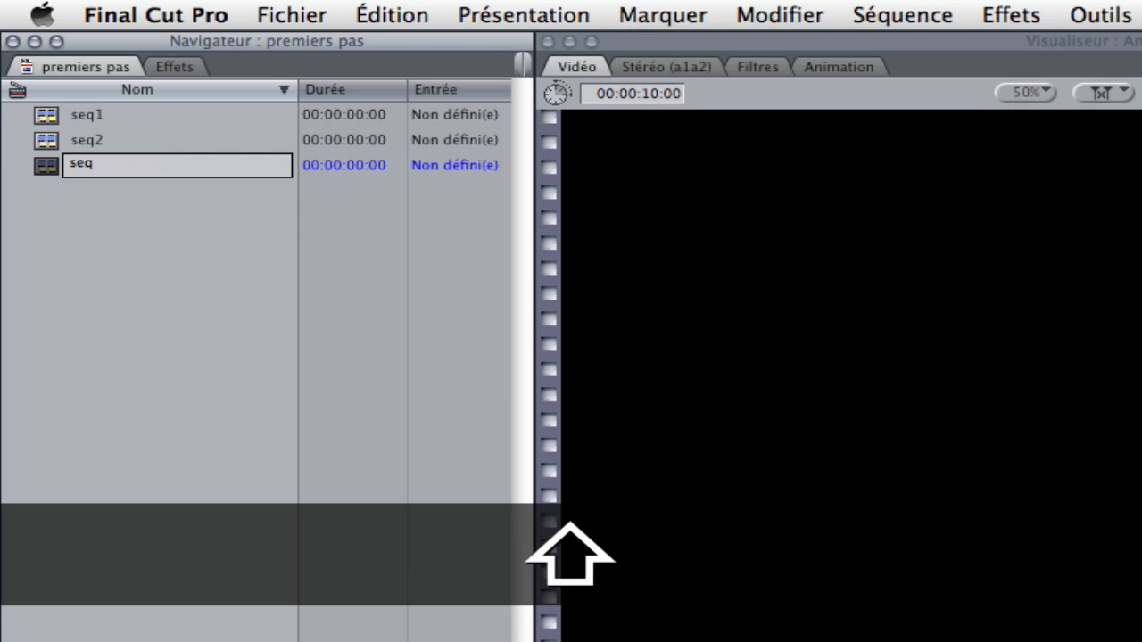
text(3)
click(151, 230)
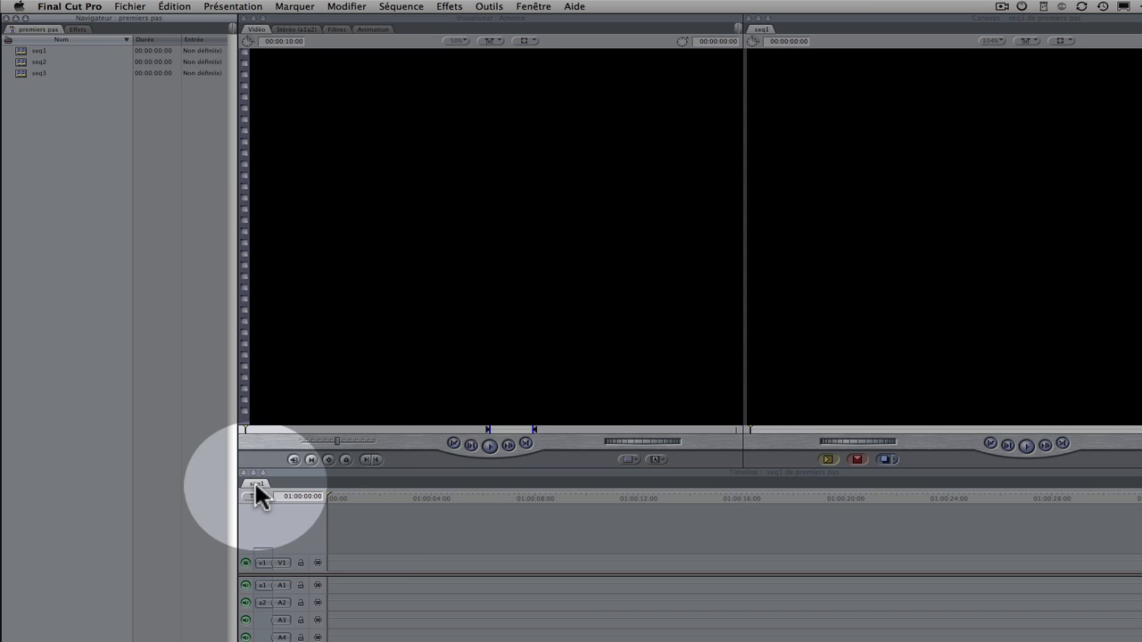
Open the seq2 and seq3 sequences in the timeline, and select each sequence in turn in the project browser
double_click(21, 63)
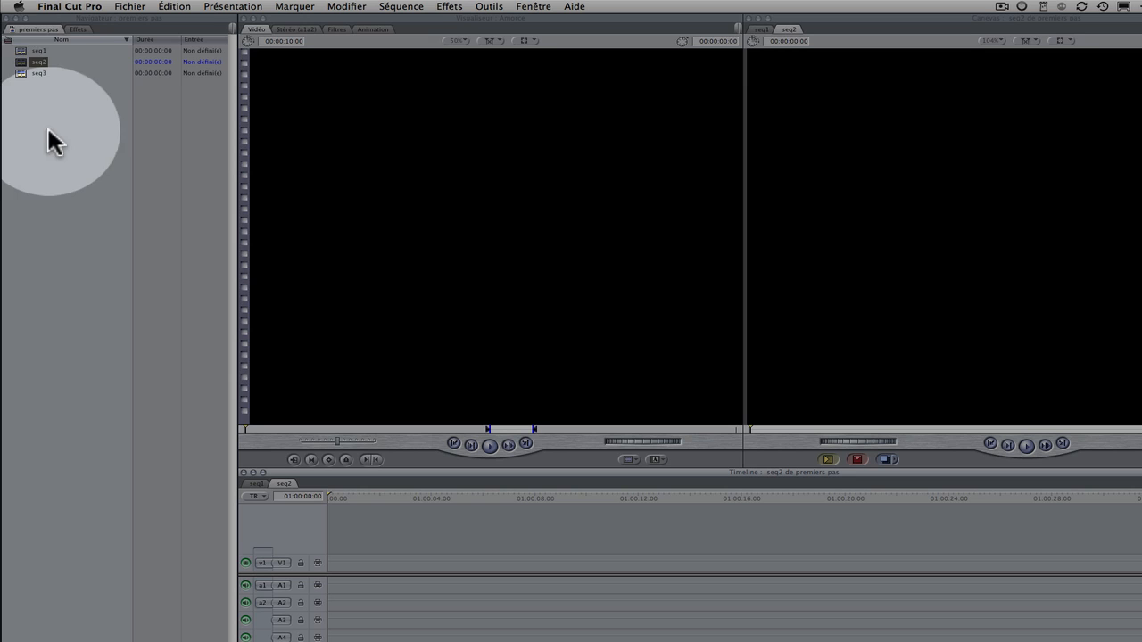
double_click(21, 73)
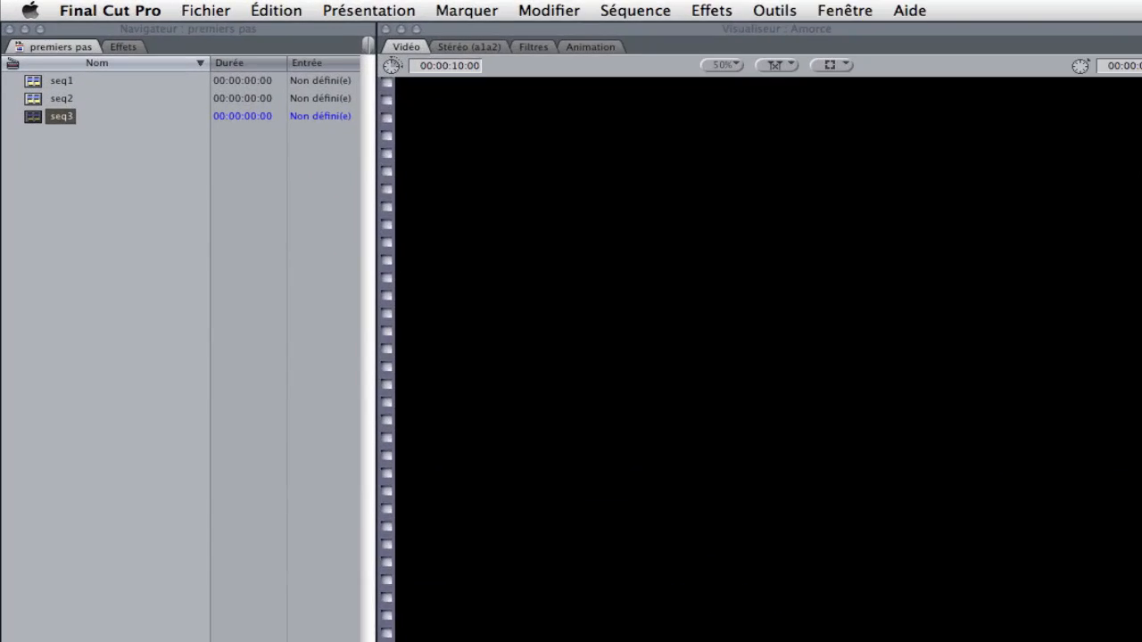
click(85, 133)
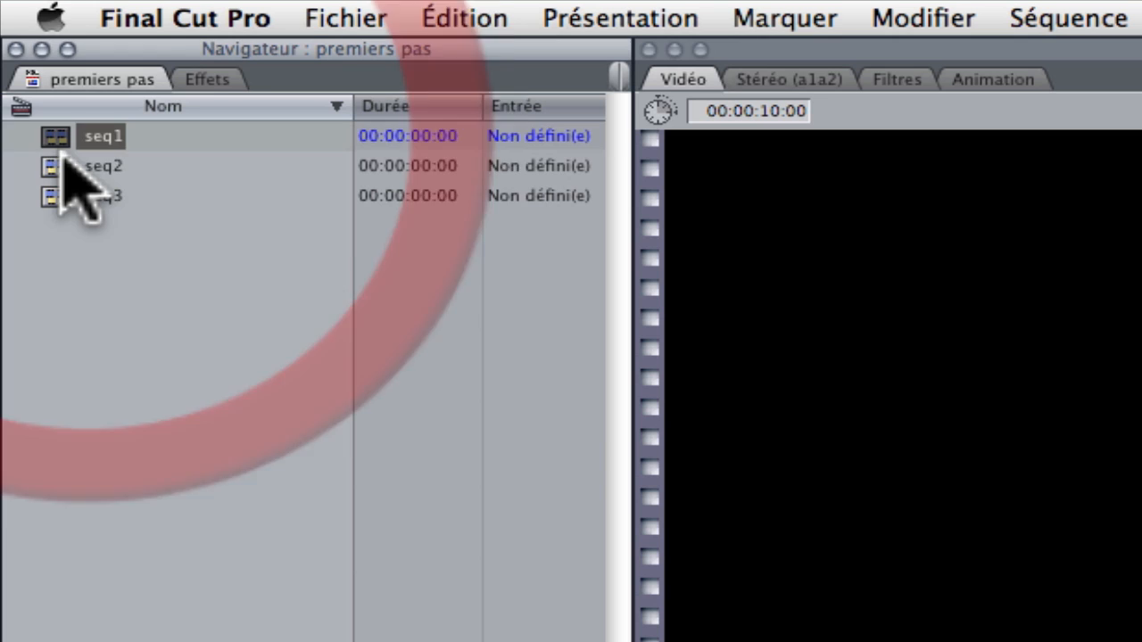
click(63, 166)
click(54, 196)
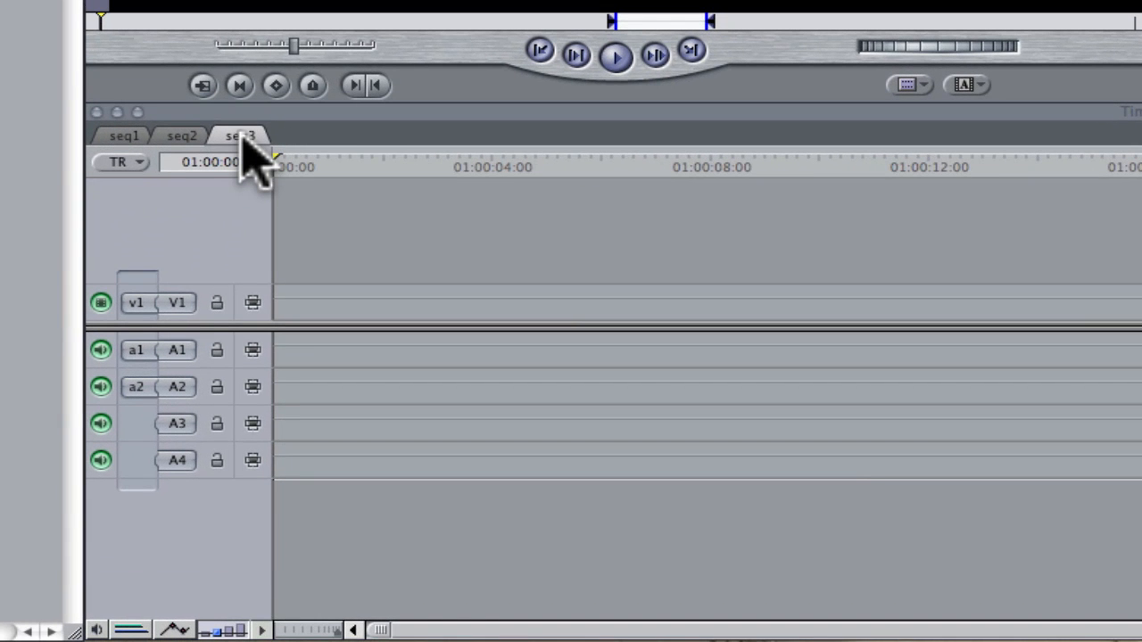
Close the seq3 and seq2 sequences in the timeline, keeping seq1 open
right_click(241, 138)
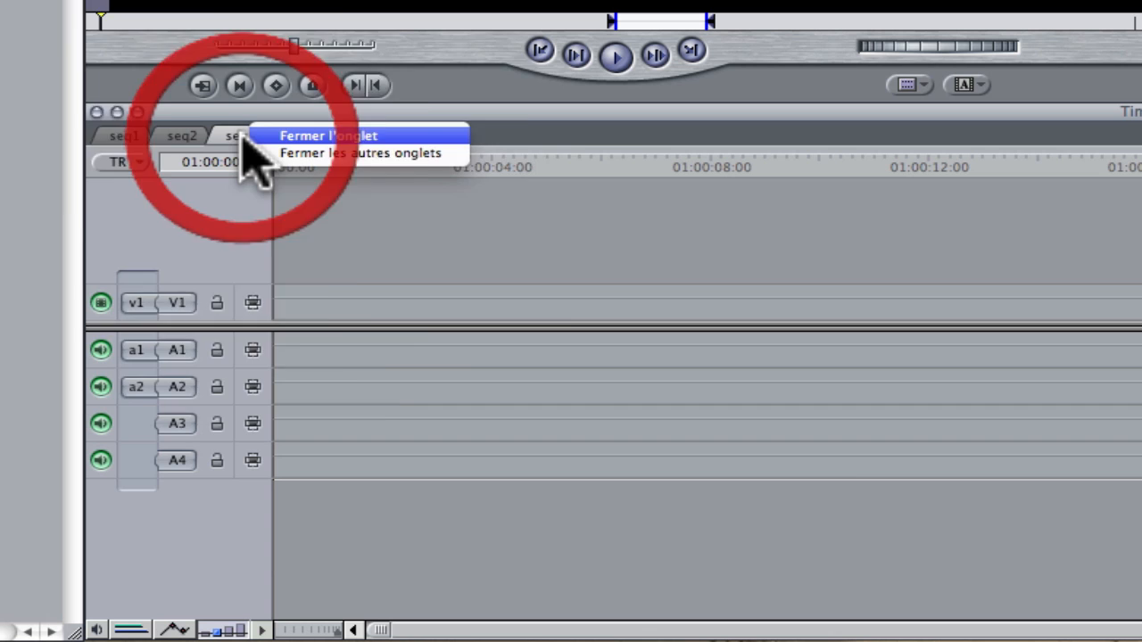
click(298, 136)
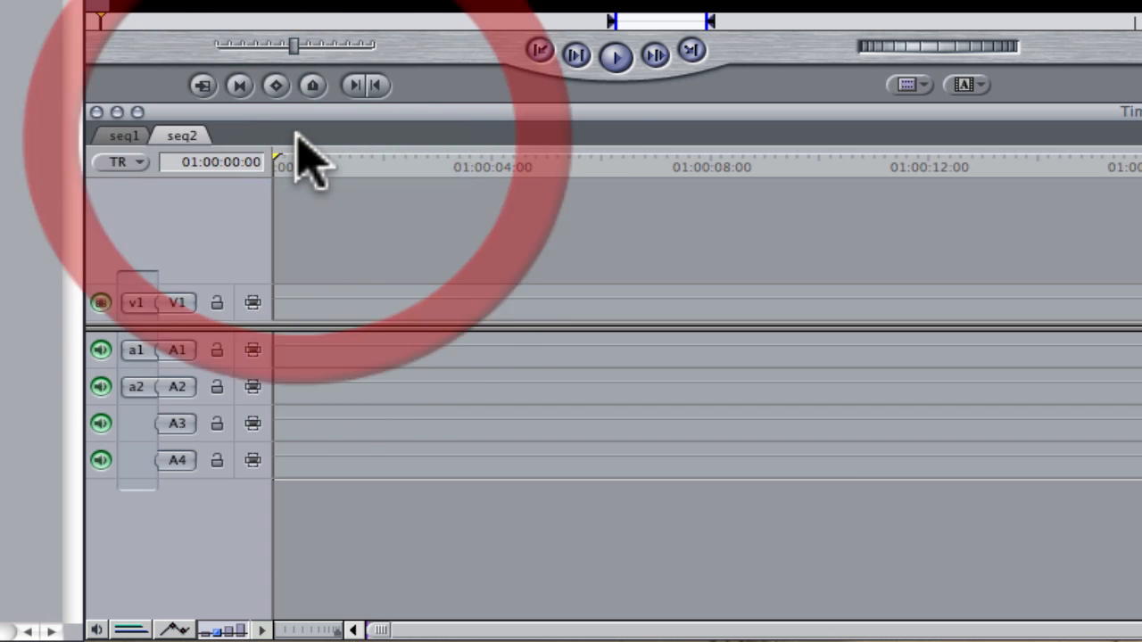
right_click(188, 136)
click(250, 135)
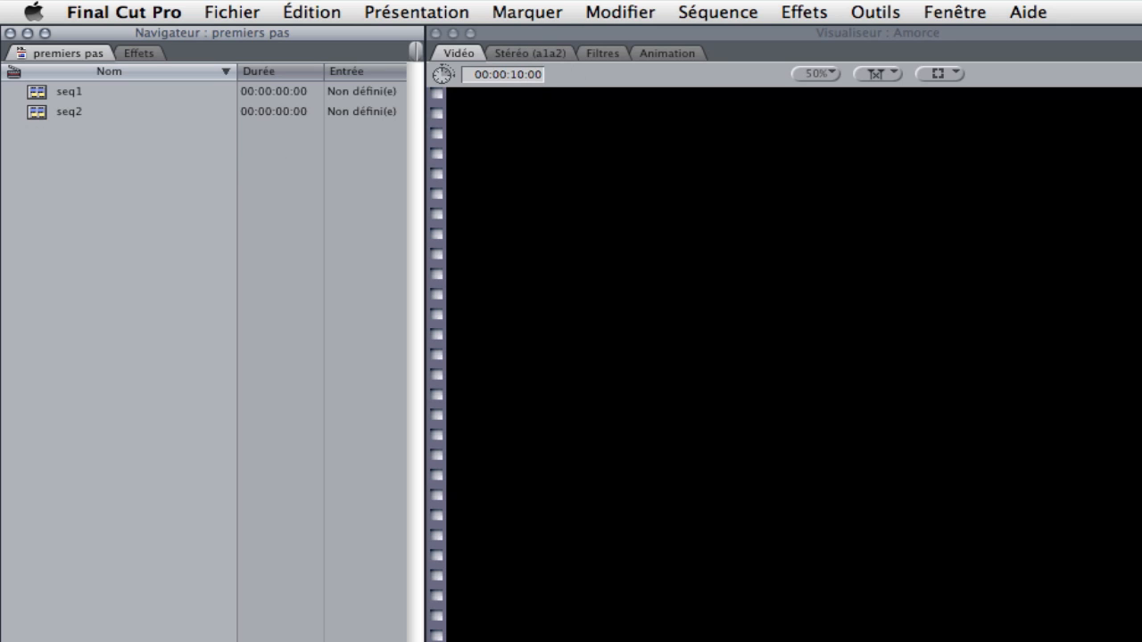
Create a new bin in the project and name it "vidéos"
click(237, 14)
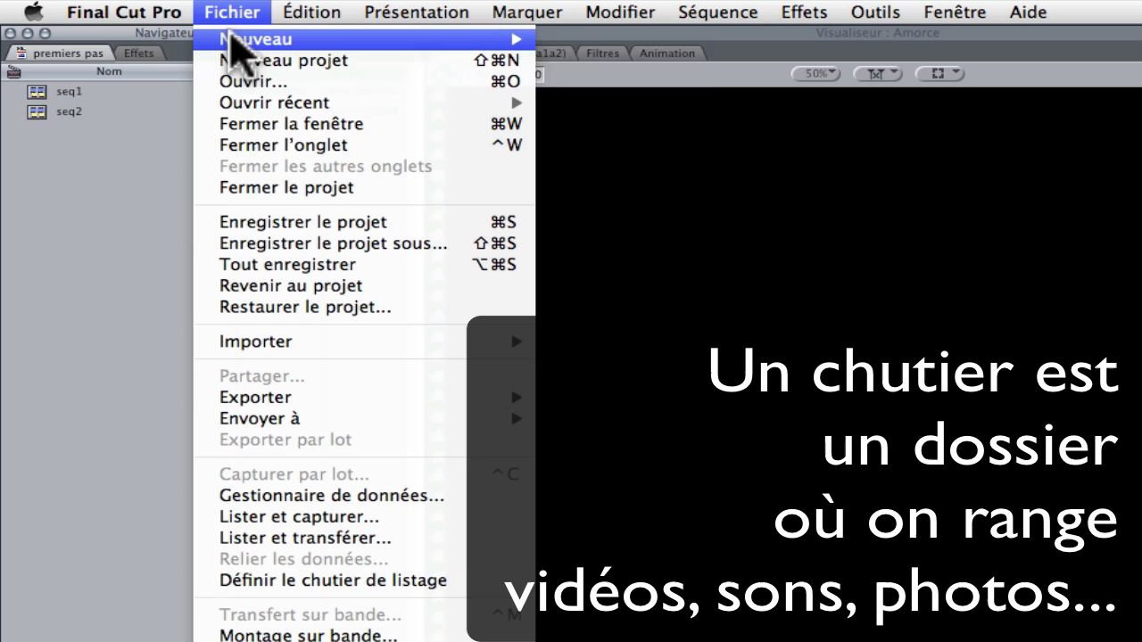
mouse_move(398, 46)
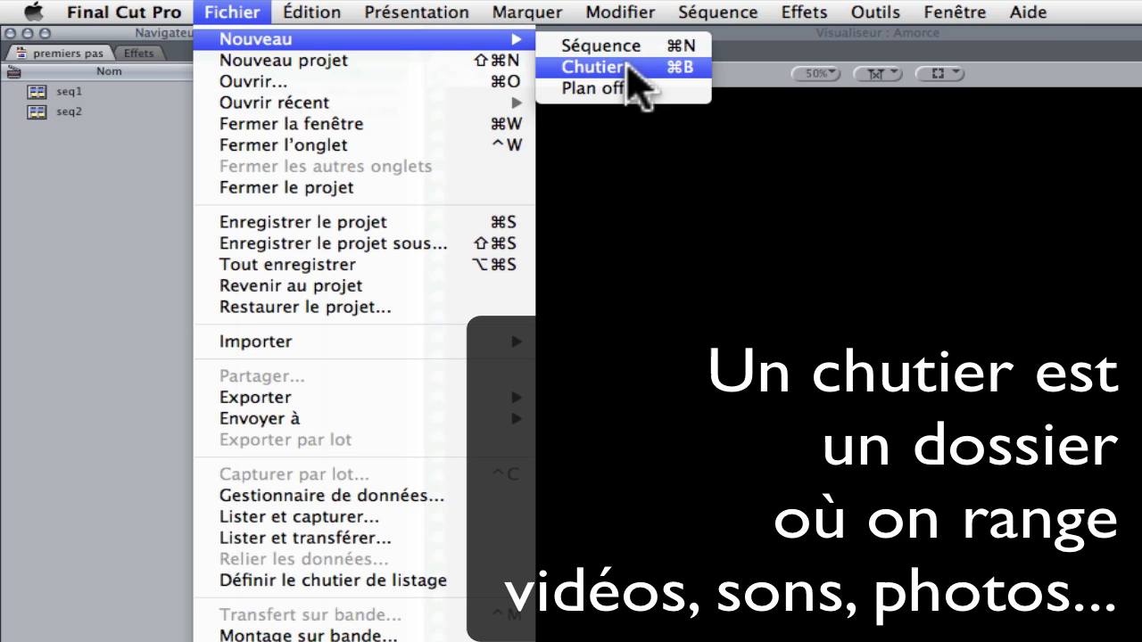
click(638, 80)
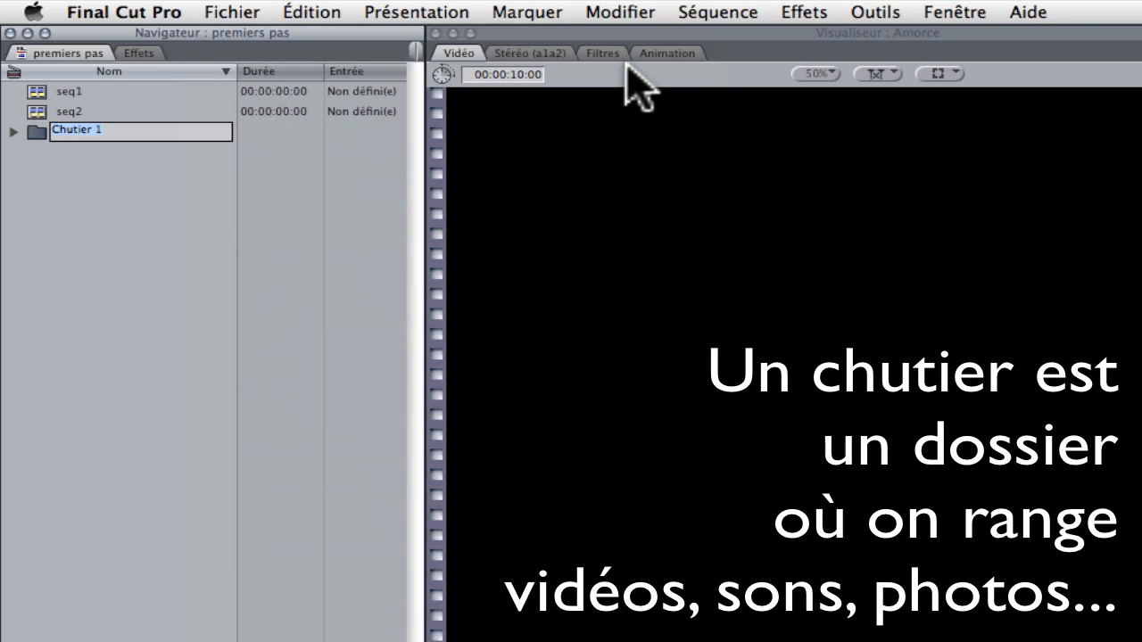
text(vidéos)
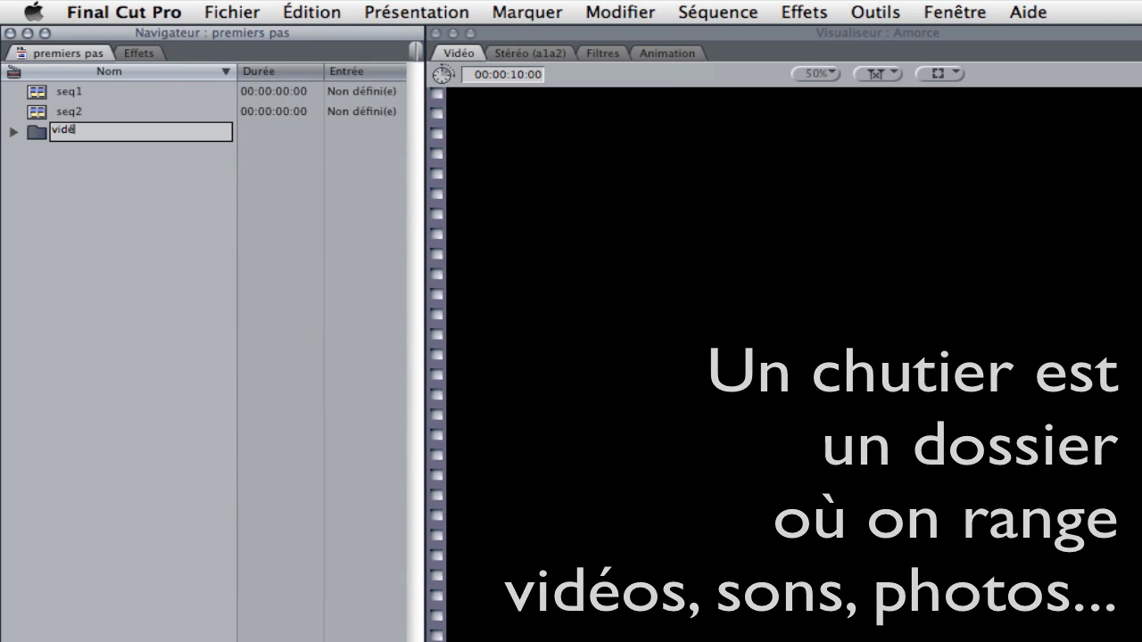
click(68, 234)
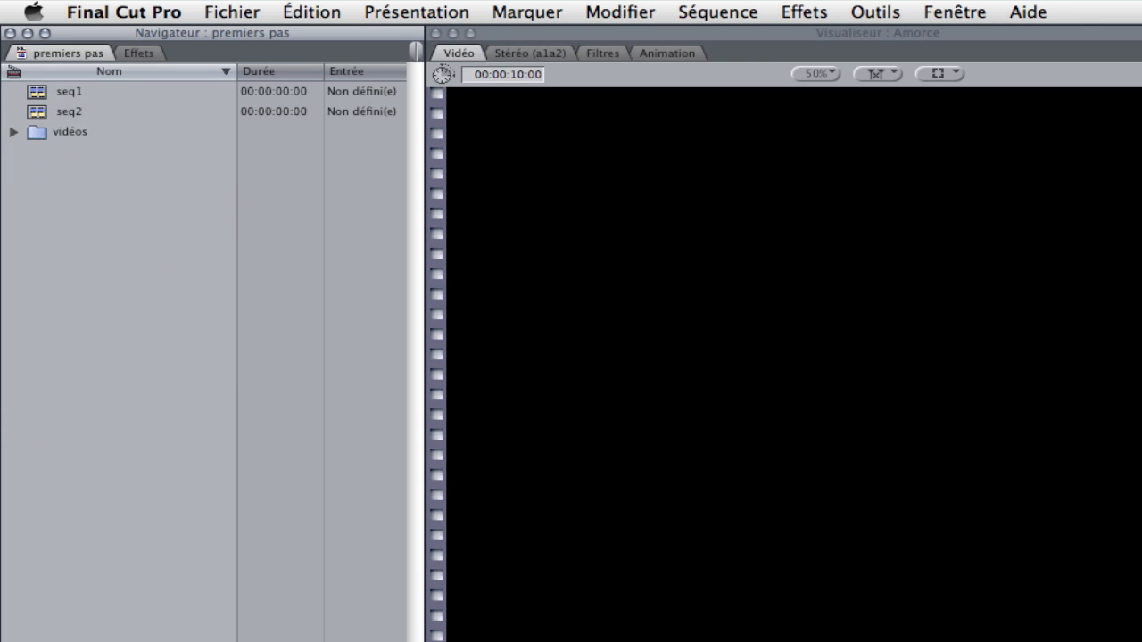
Add another bin named "sons" to the project and collapse the vidéos bin
key(super+b)
text(sons)
click(60, 168)
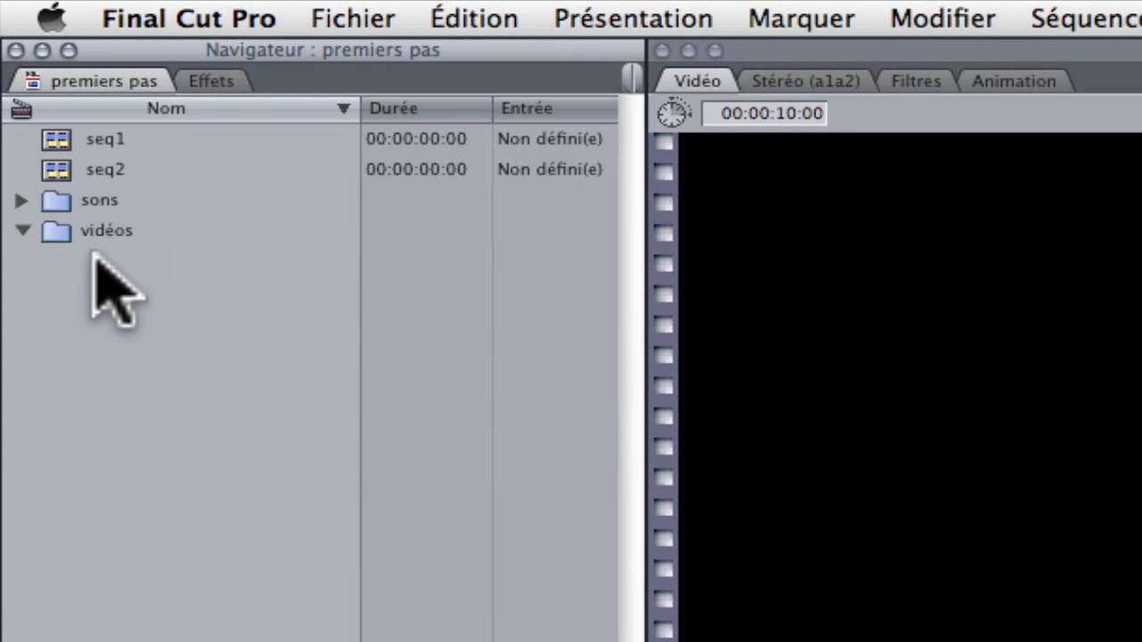
click(21, 230)
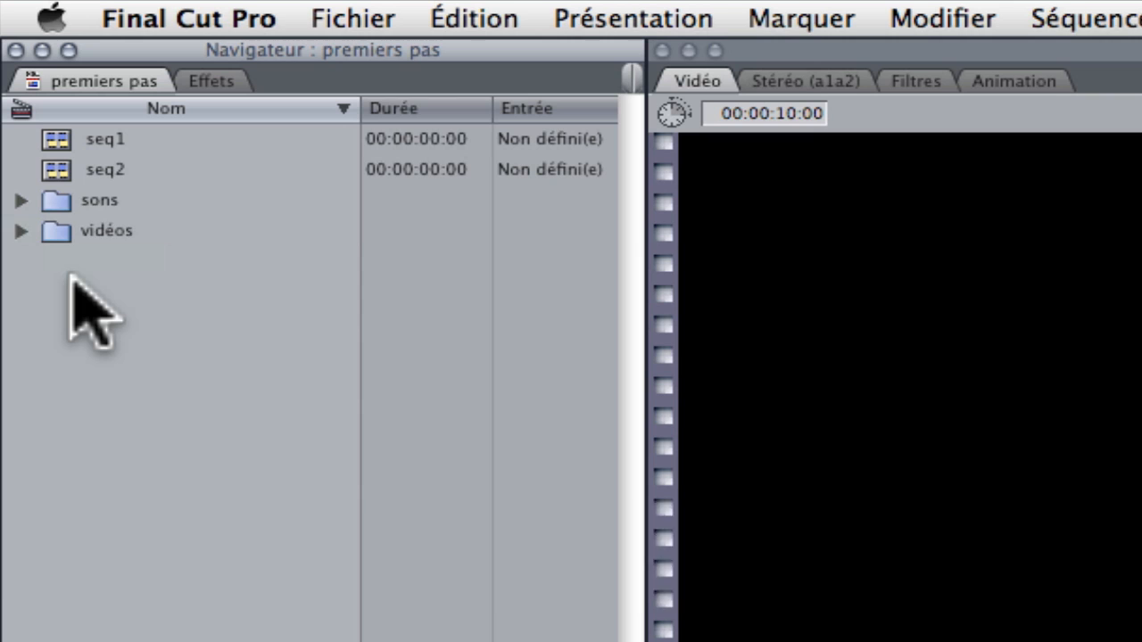
Create a third bin in the project named "images fixes"
key(super+b)
text(images fixes)
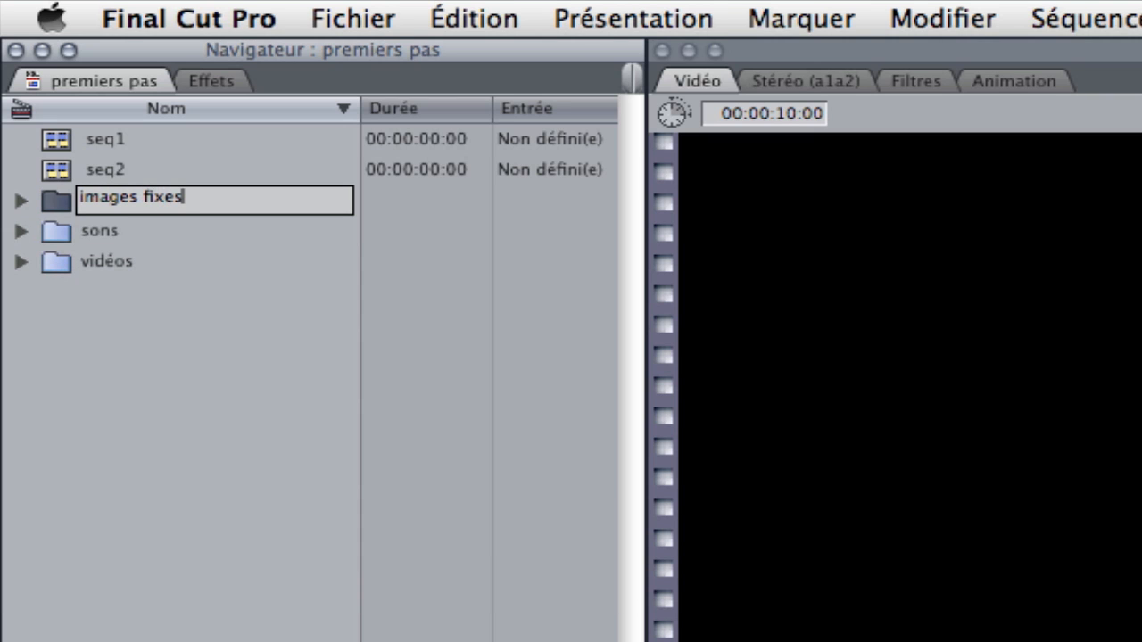
click(89, 397)
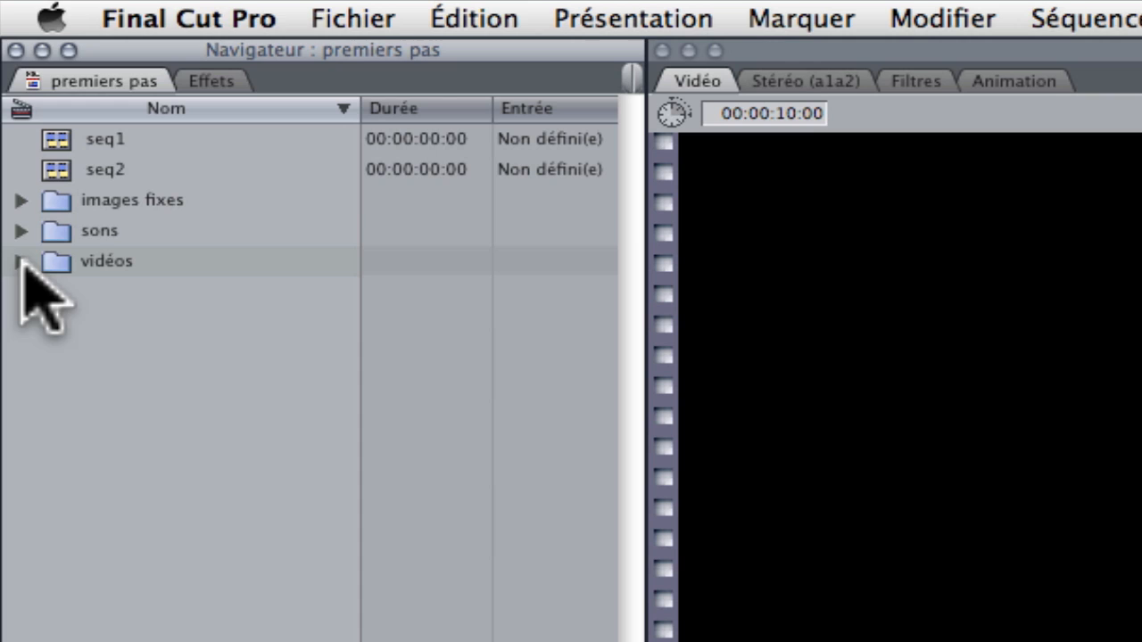
Import the clips divers 2004 et +, divers 2004 et +-2 and divers 2004 et +1 from famillenew into the vidéos bin and expand it
click(19, 262)
double_click(52, 261)
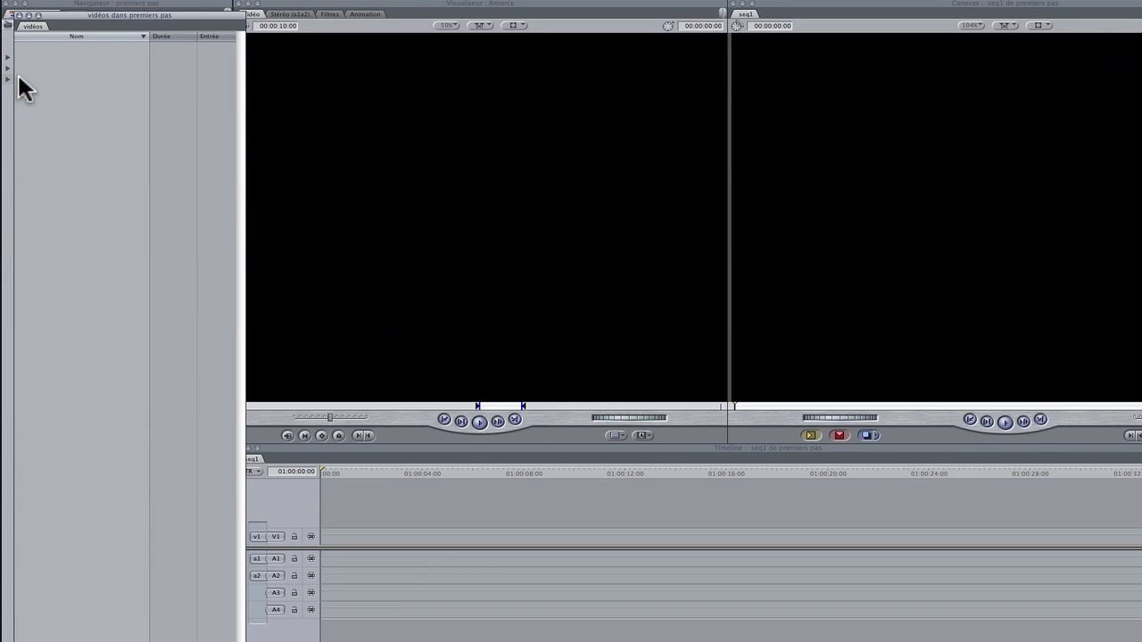
drag(100, 211, 104, 98)
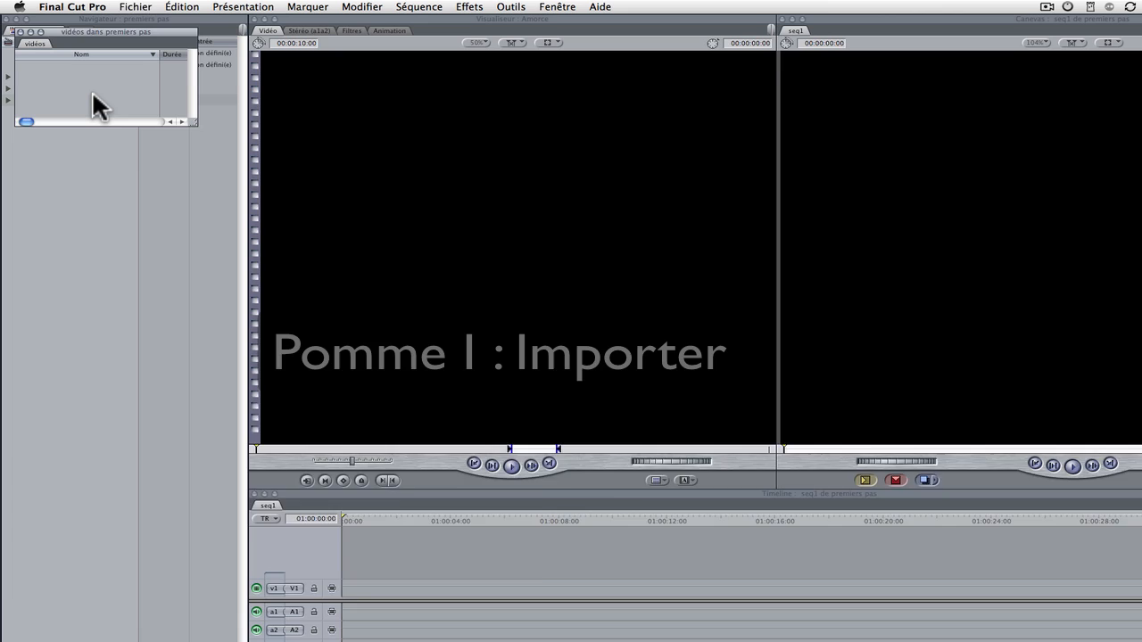
key(super+i)
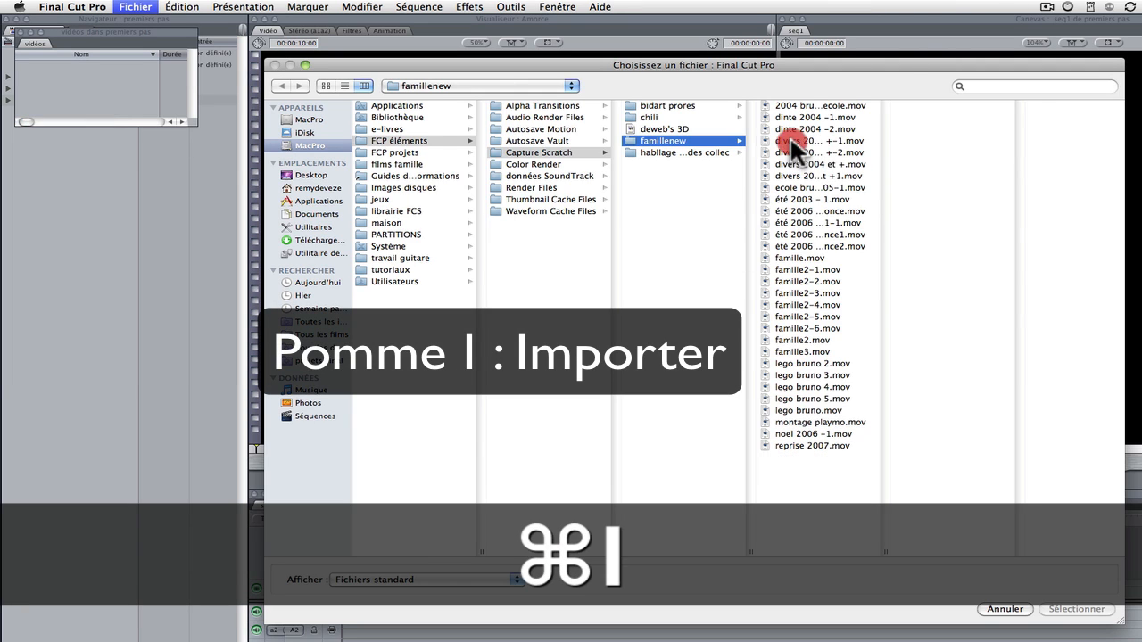
click(790, 153)
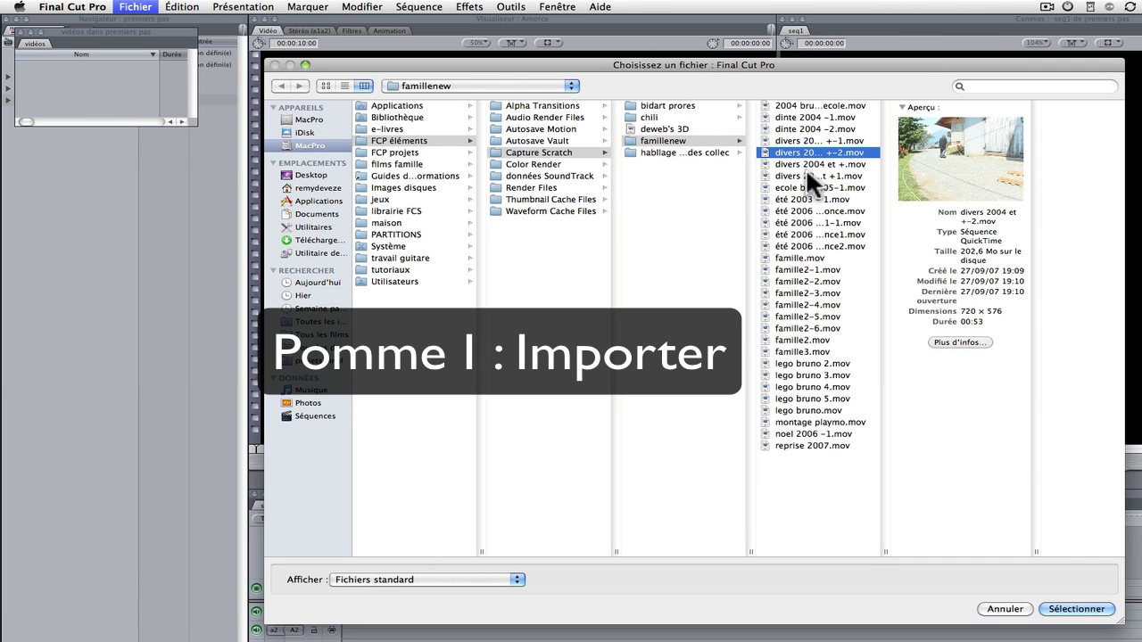
shift+click(806, 173)
click(1076, 609)
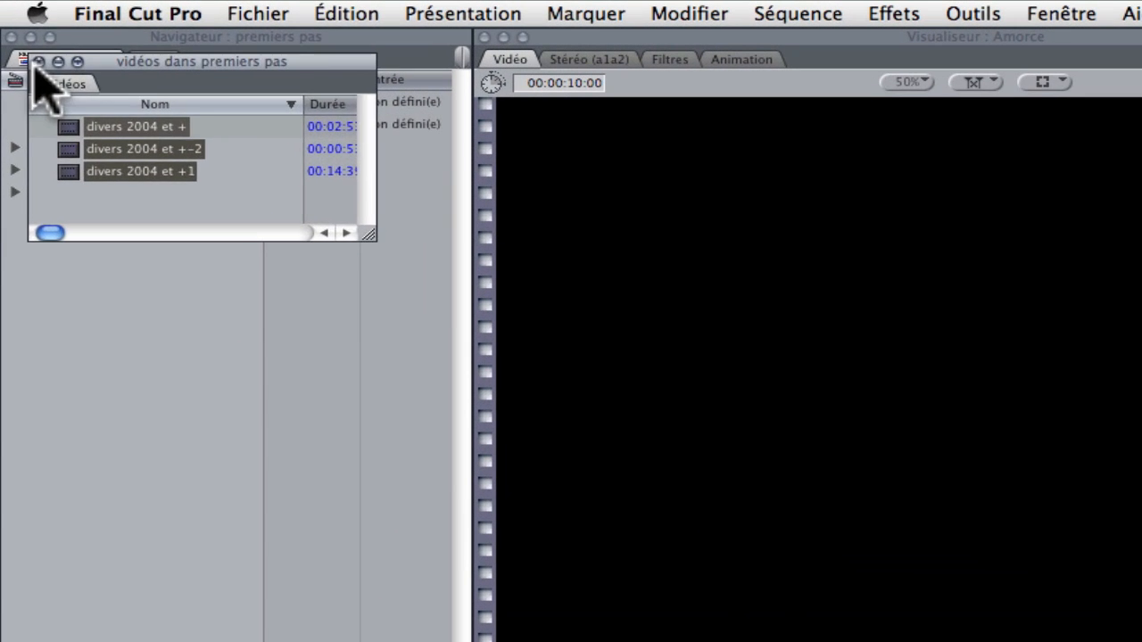
click(21, 31)
click(16, 191)
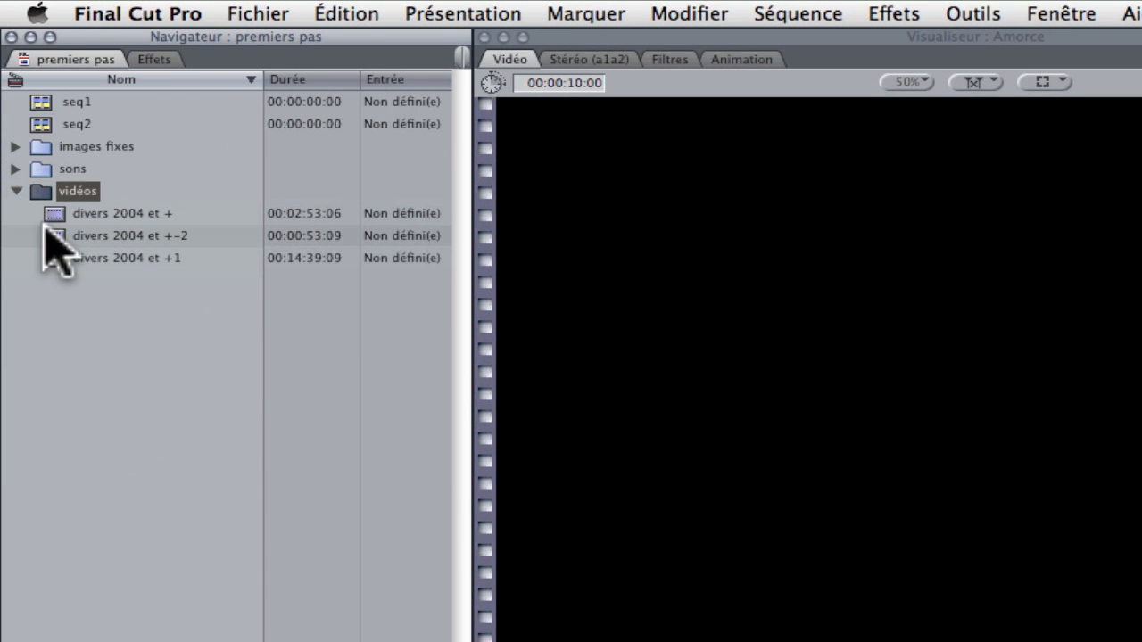
Import 5 Custom Funk.aiff, 12 Web Shop-AXS2187B.aiff and ART 009-8.aiff from librairie FCS's ziks sympa folder into the sons bin and expand it
double_click(18, 171)
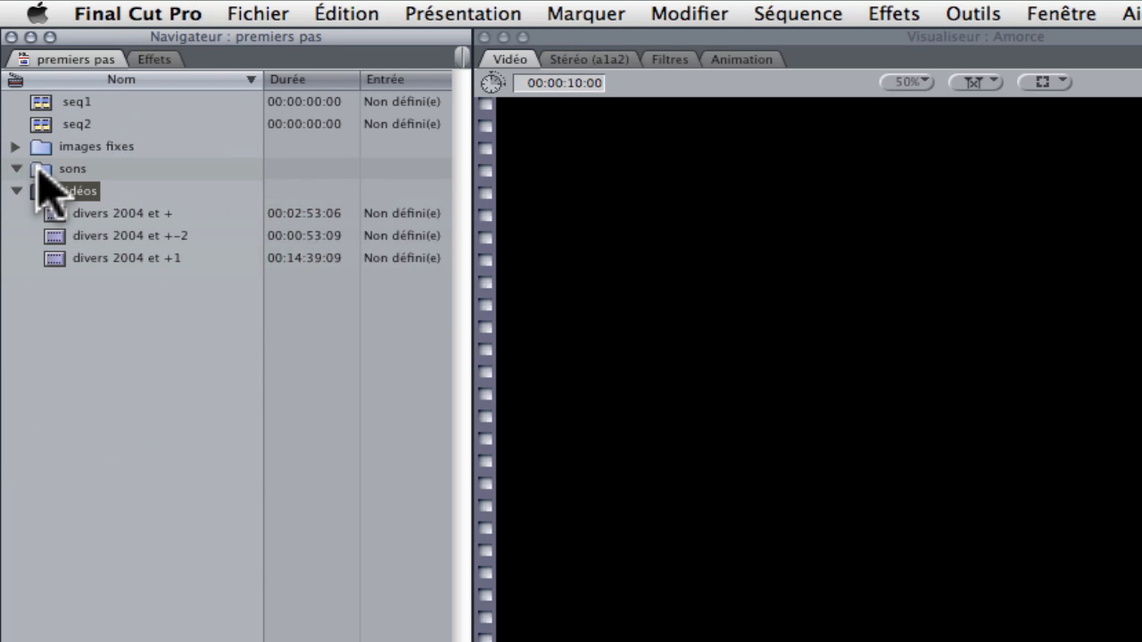
key(super+i)
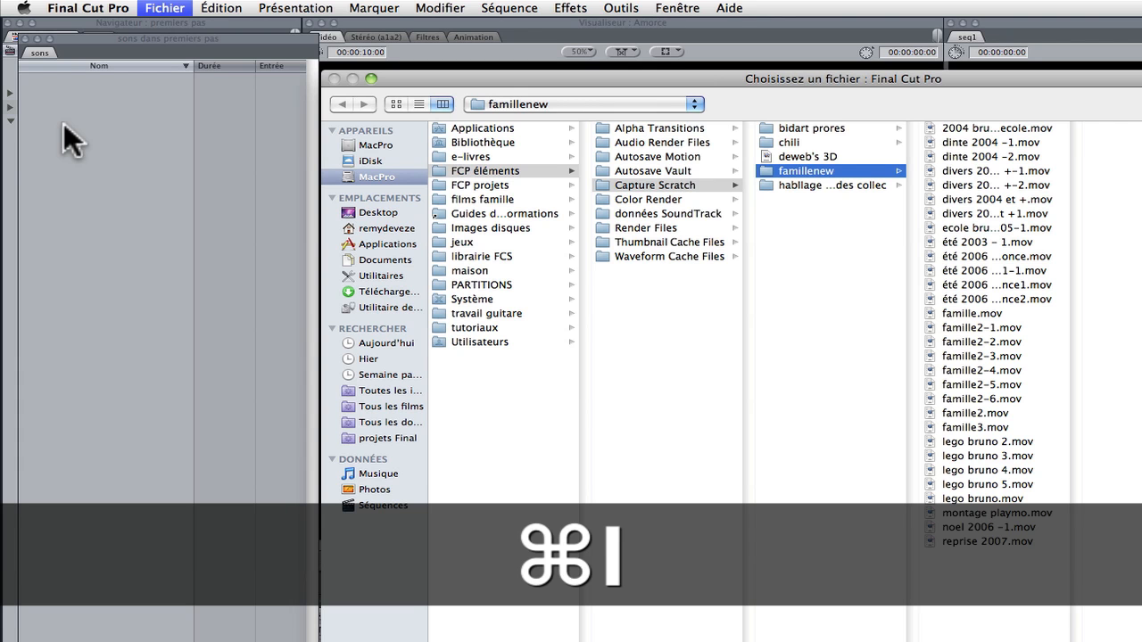
click(660, 214)
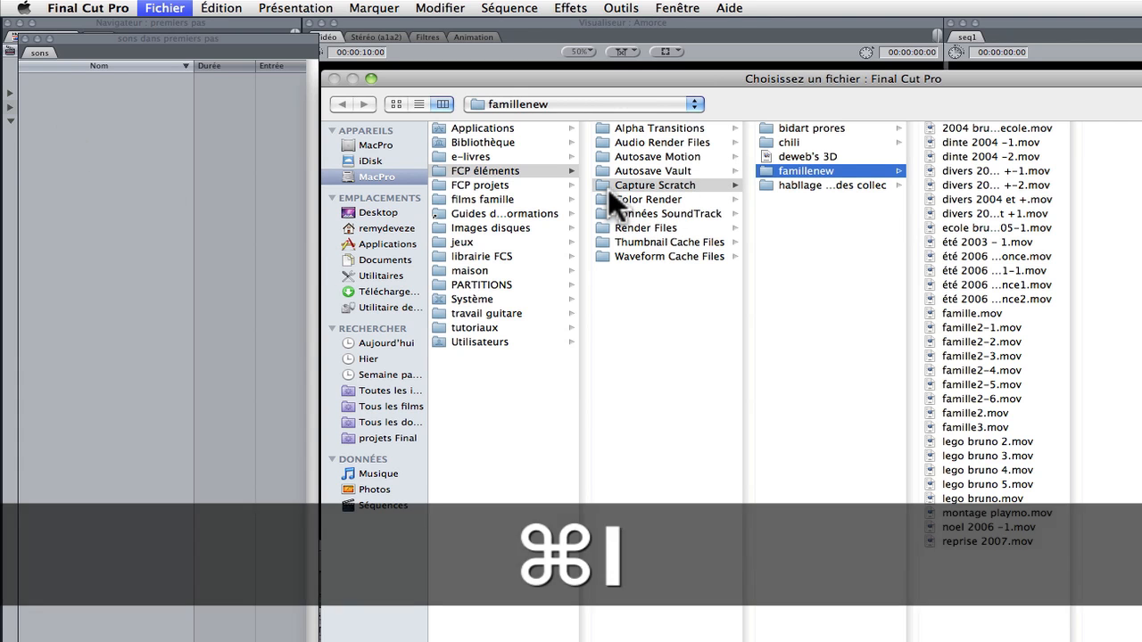
click(437, 256)
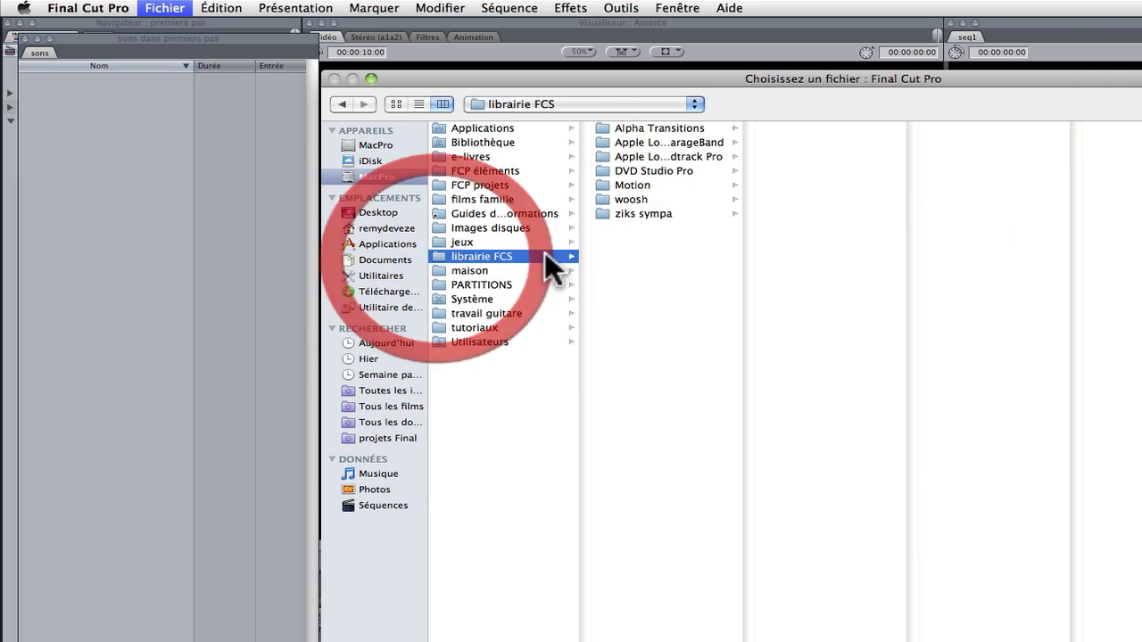
click(598, 215)
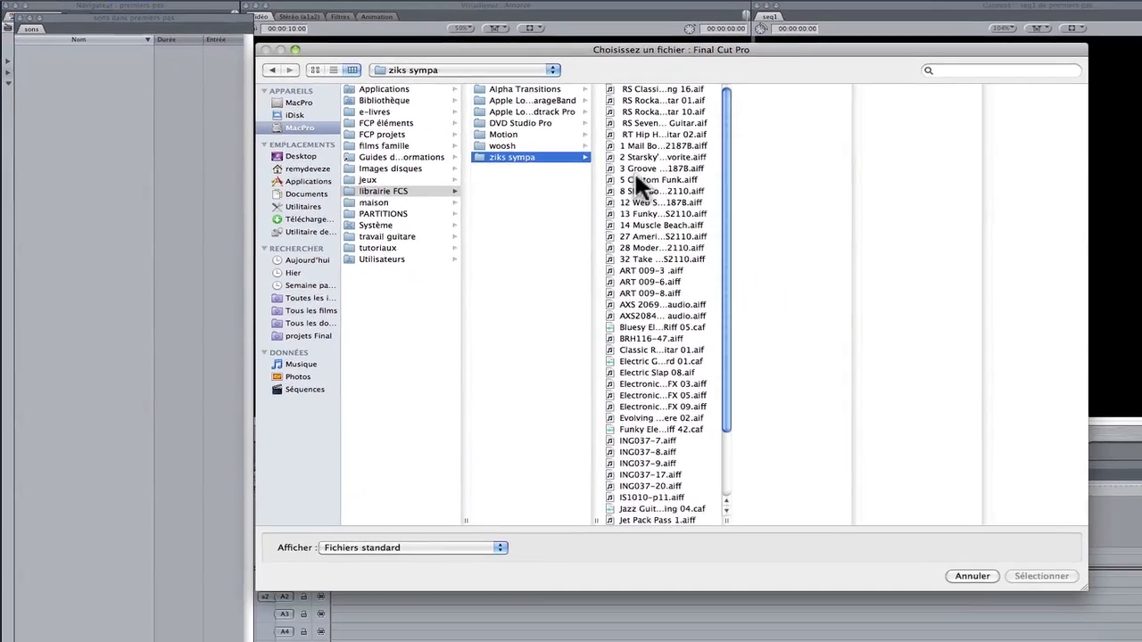
click(798, 242)
super+click(628, 198)
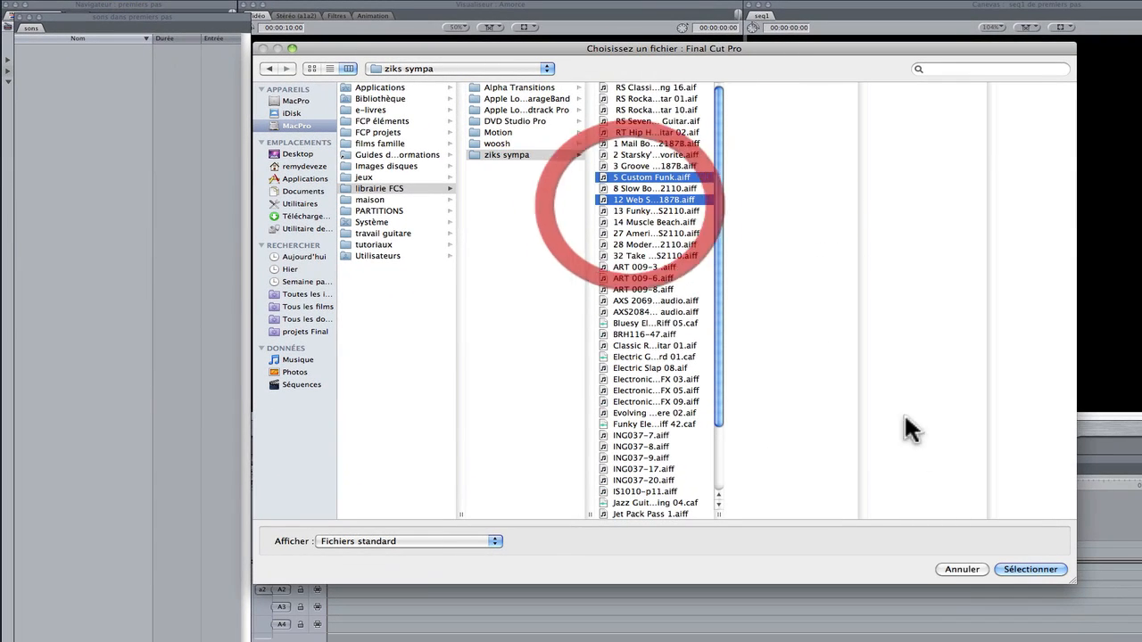
super+click(666, 287)
click(1050, 571)
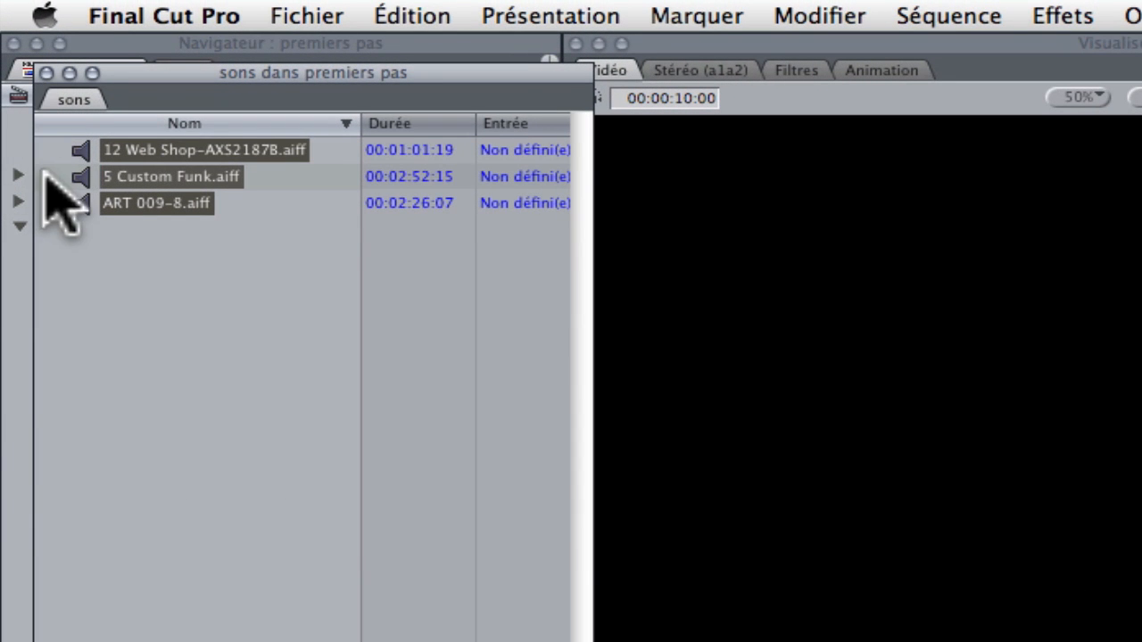
click(48, 73)
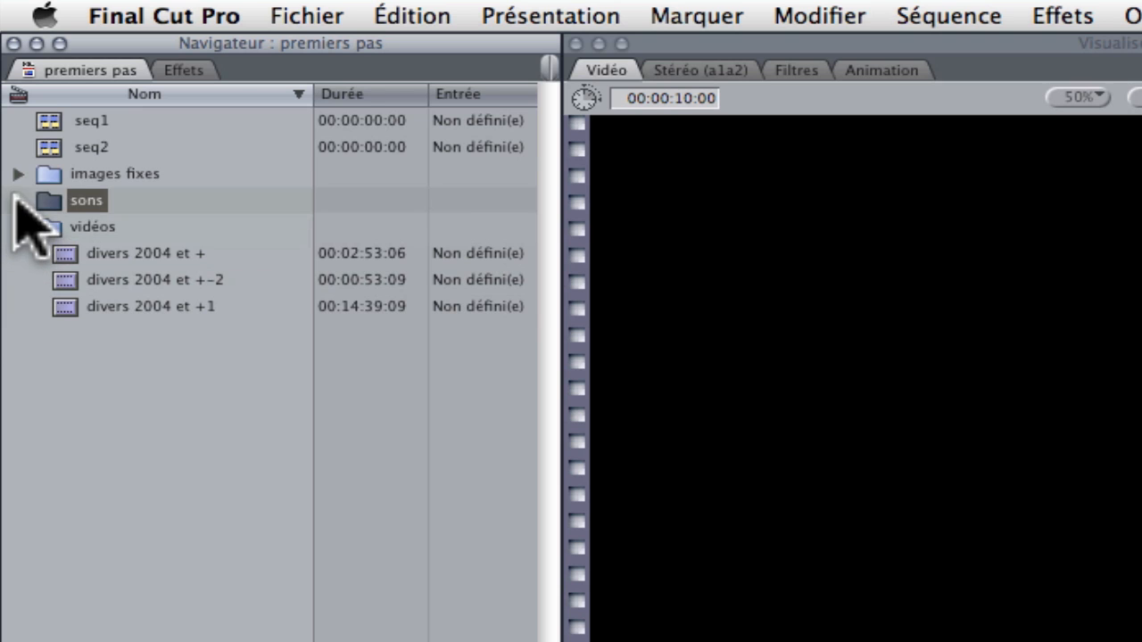
click(18, 200)
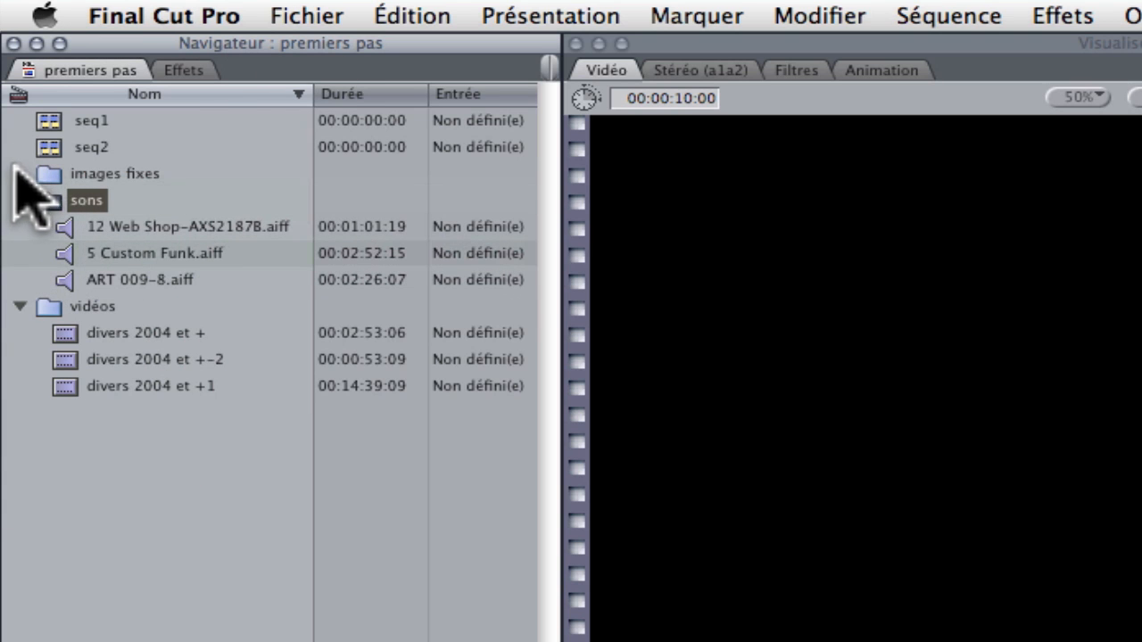
Import the photos 100-0273, 100-0278 and 100-0290 from the iPhoto library into the images fixes bin and expand it
click(18, 173)
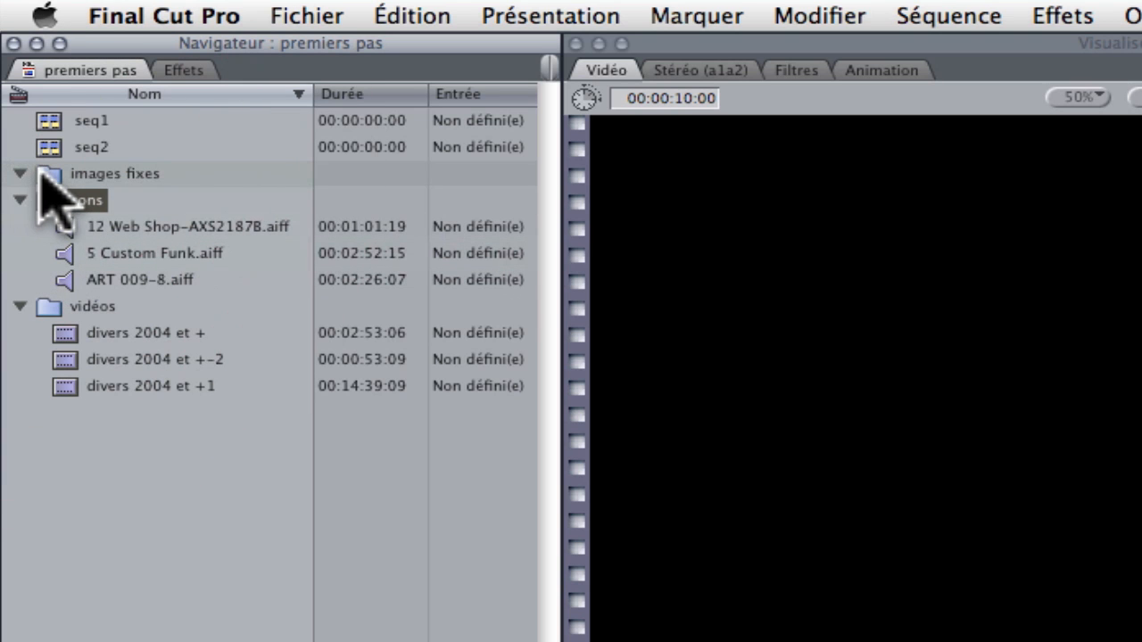
double_click(45, 175)
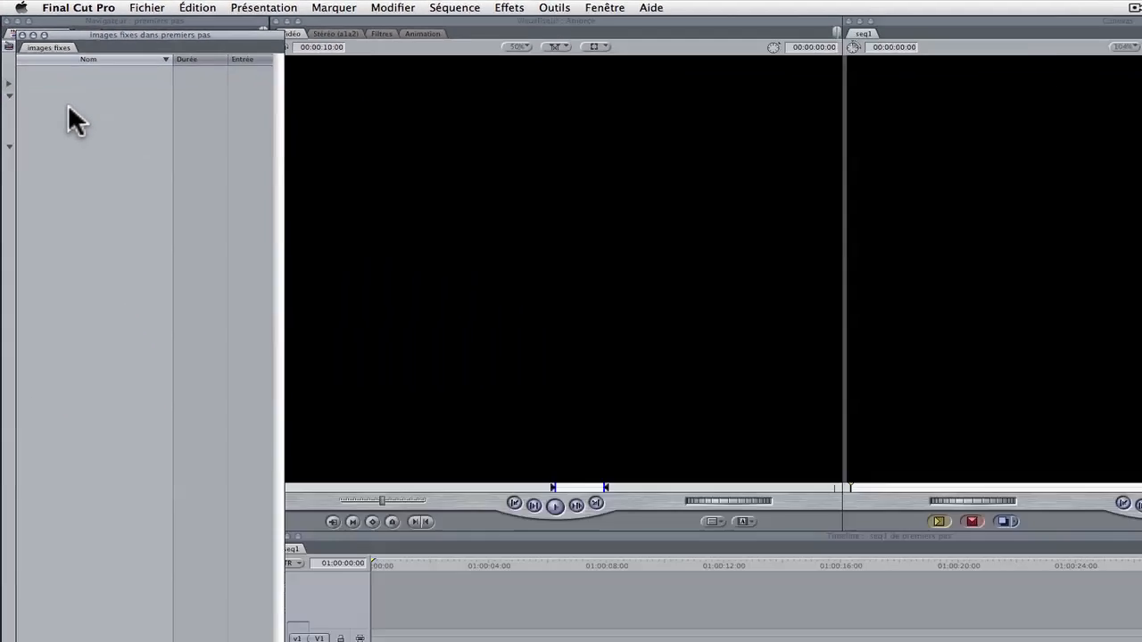
key(super+i)
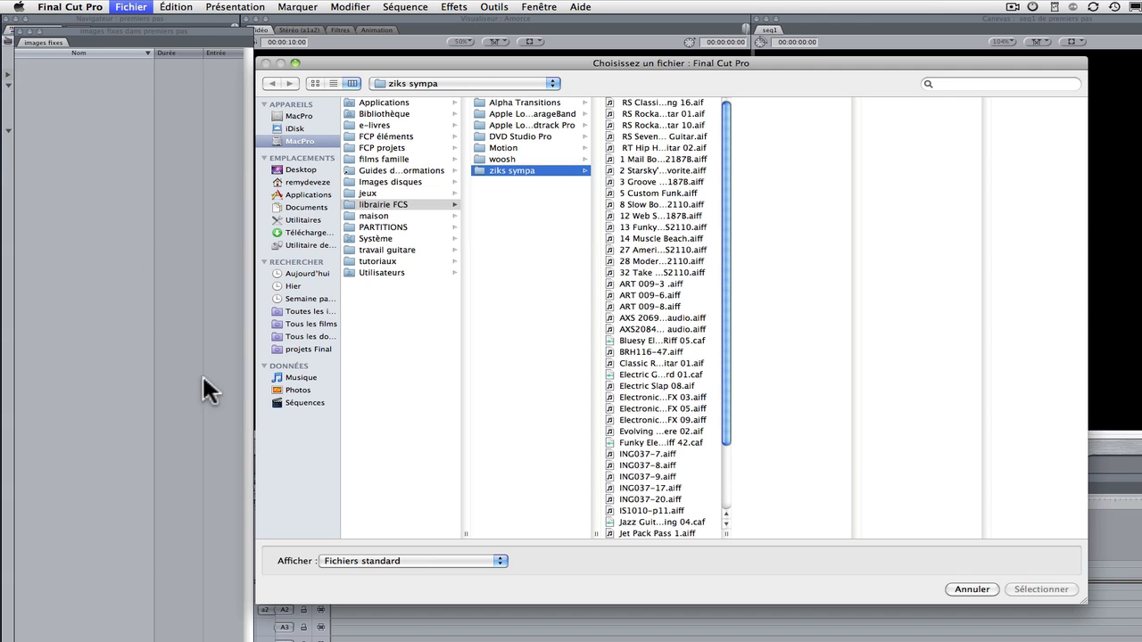
click(283, 389)
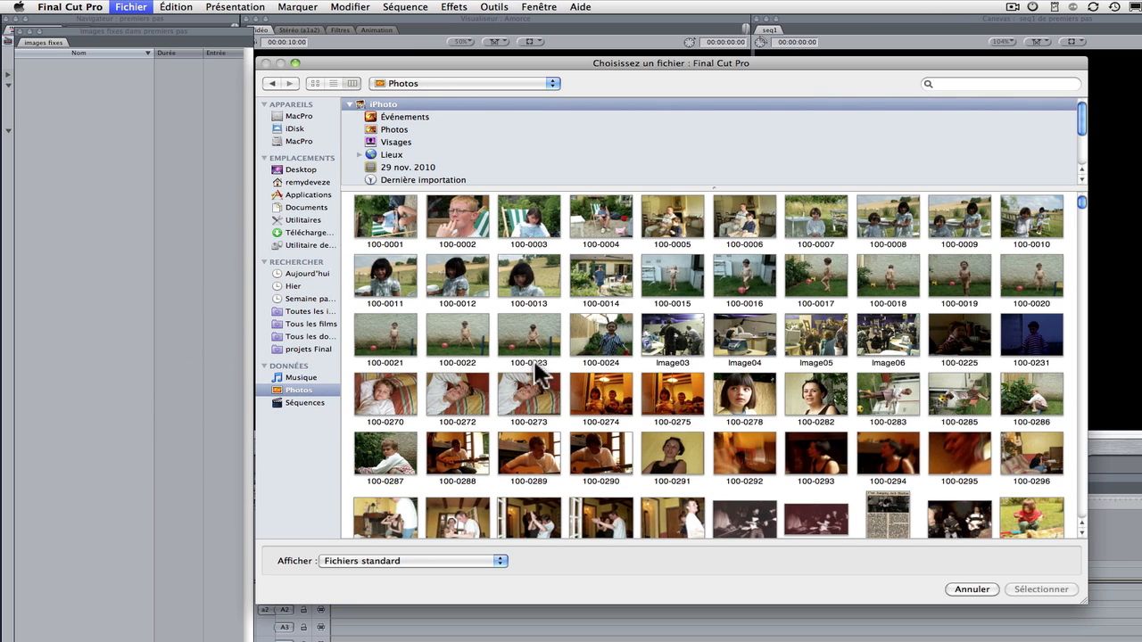
click(748, 400)
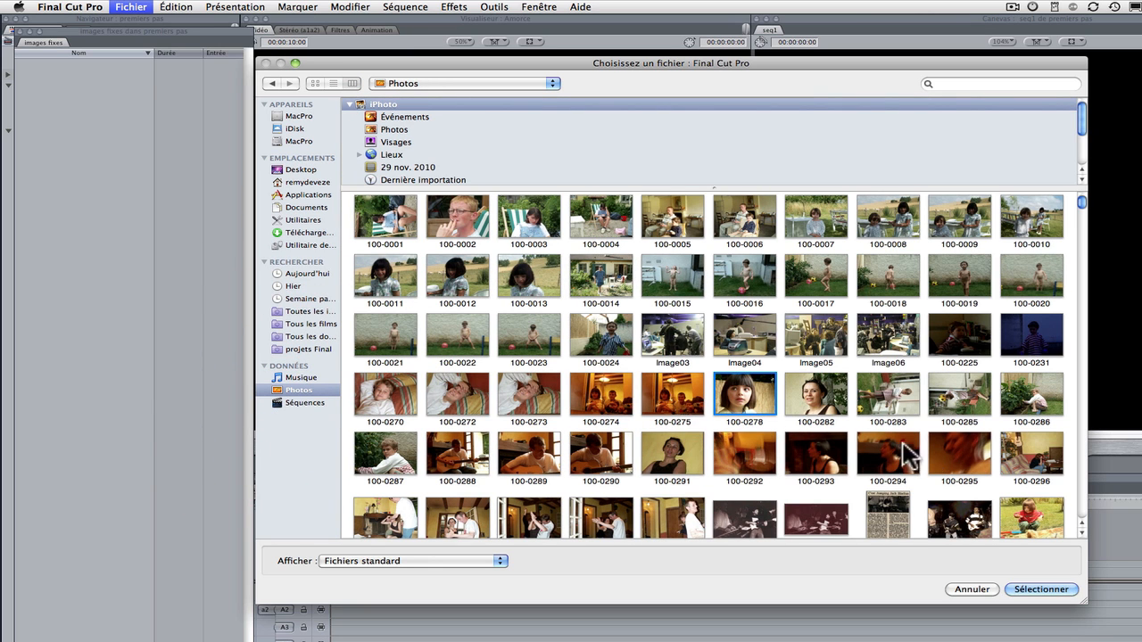
super+click(600, 464)
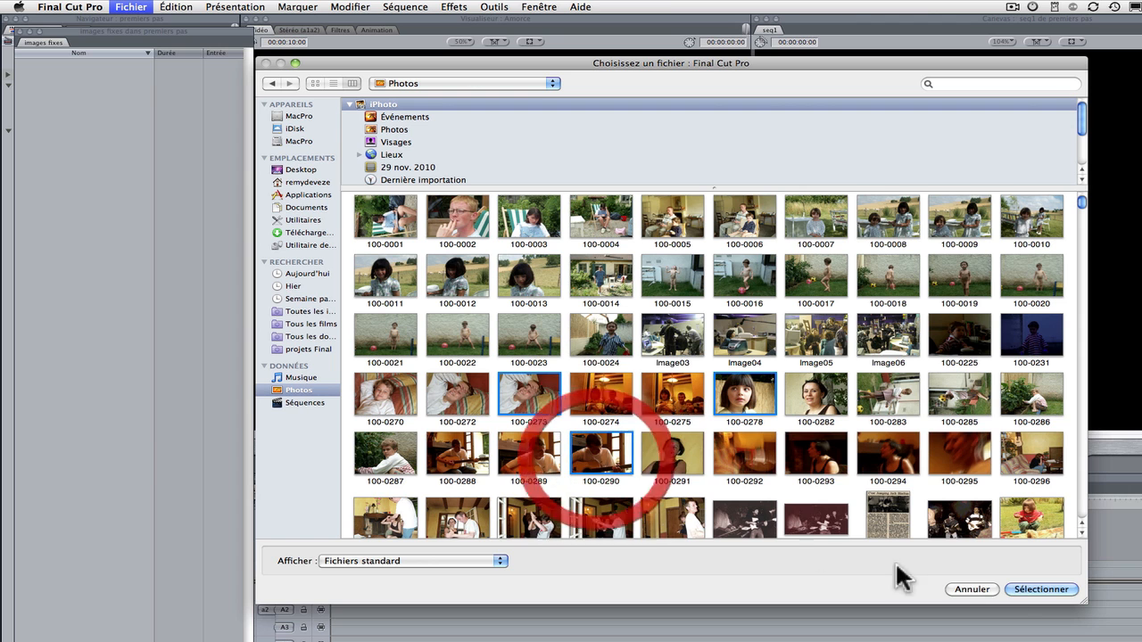
click(1041, 590)
click(99, 168)
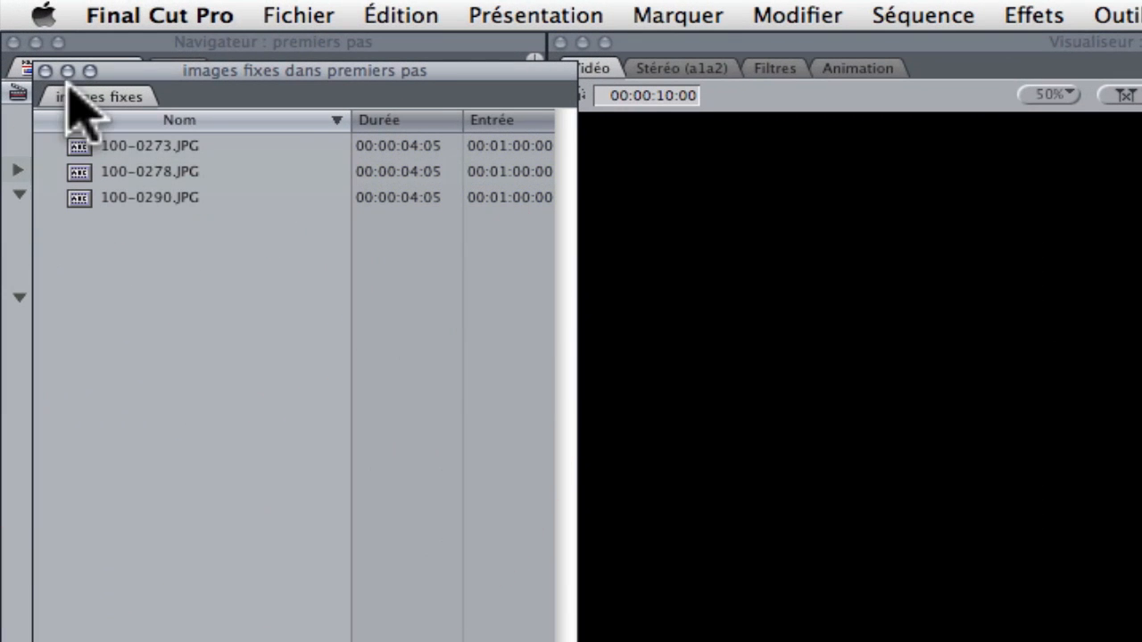
click(45, 70)
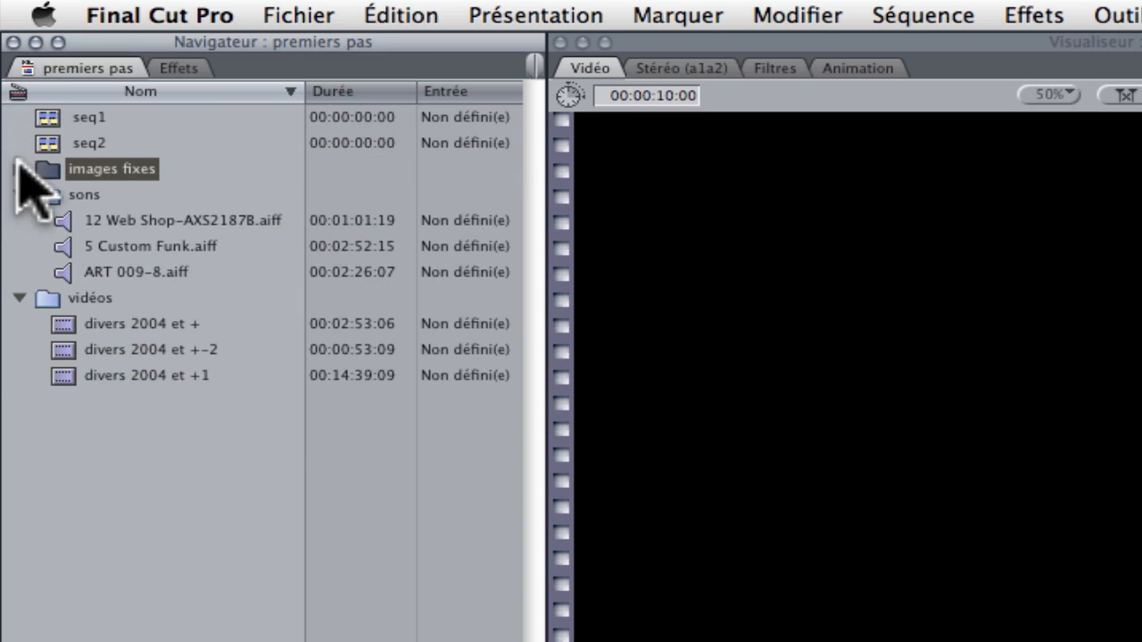
click(19, 168)
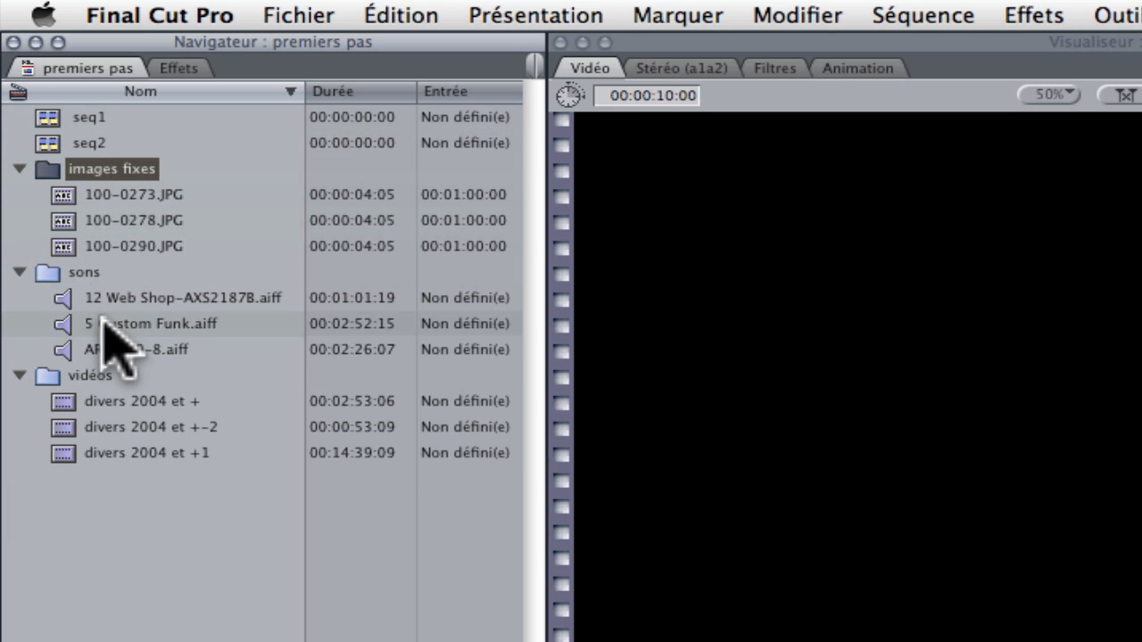
click(55, 401)
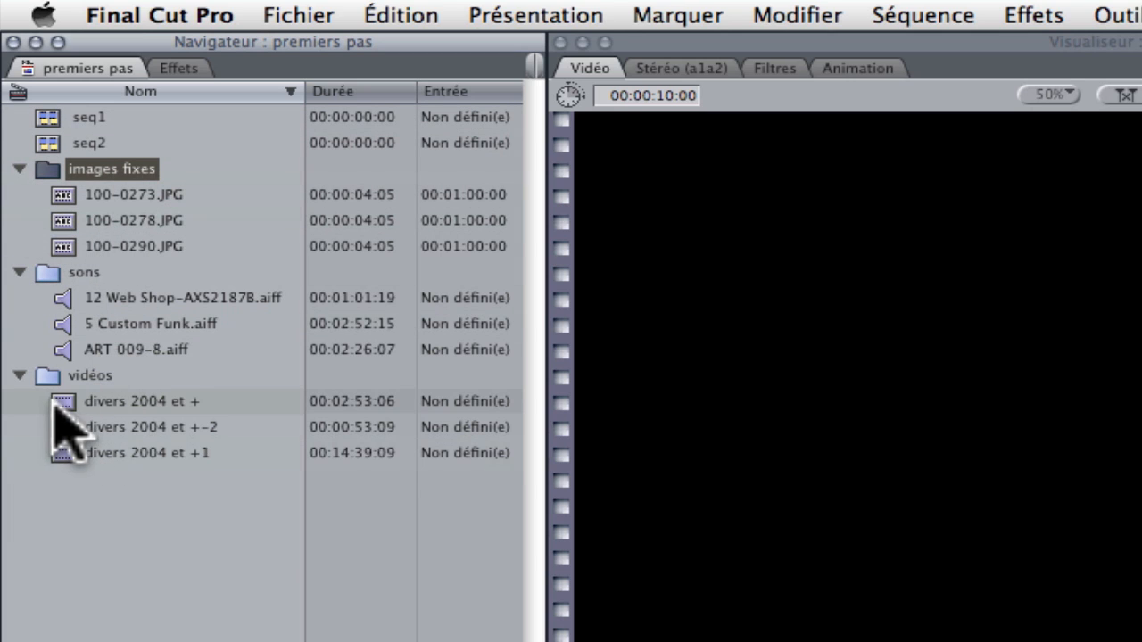
click(58, 194)
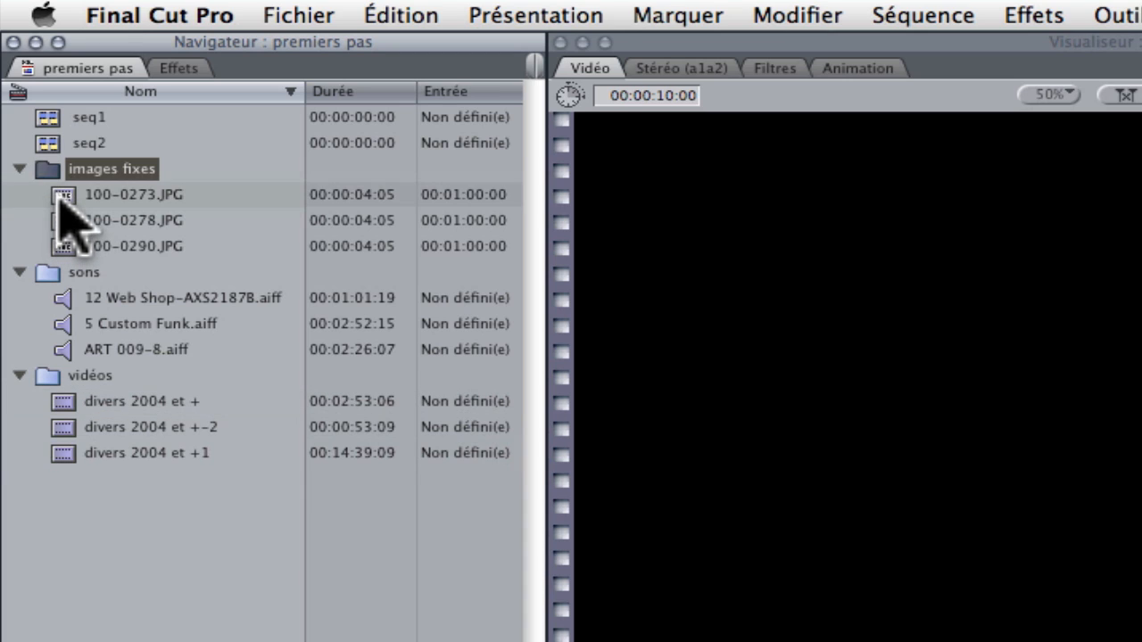
click(61, 300)
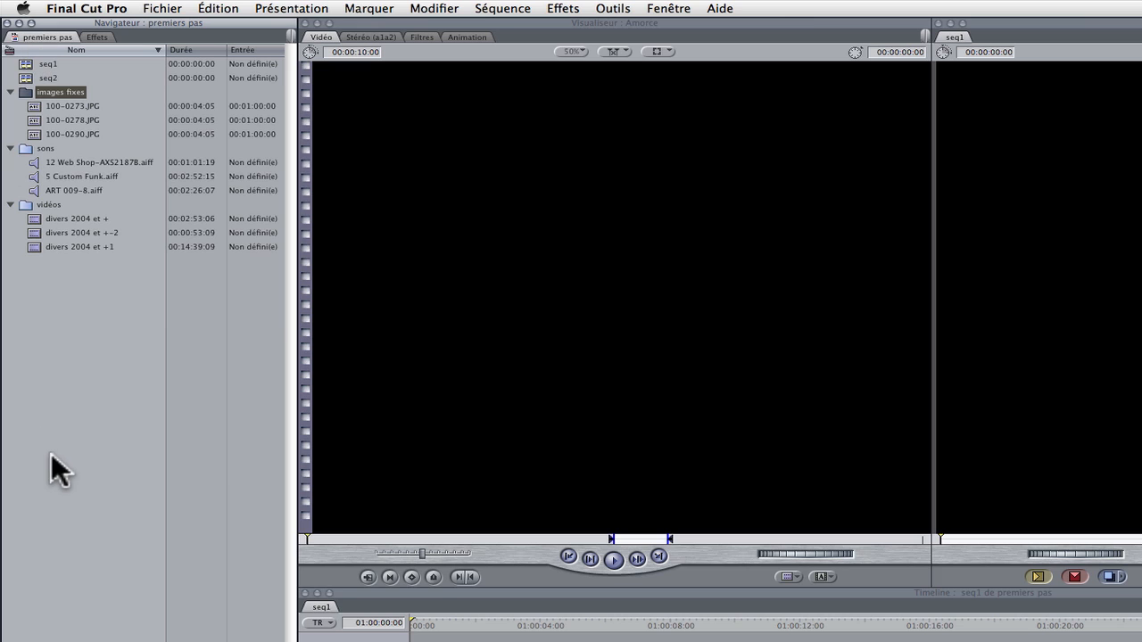
Open the clip divers 2004 et + from the vidéos bin in the Viewer
click(54, 246)
click(33, 217)
double_click(33, 217)
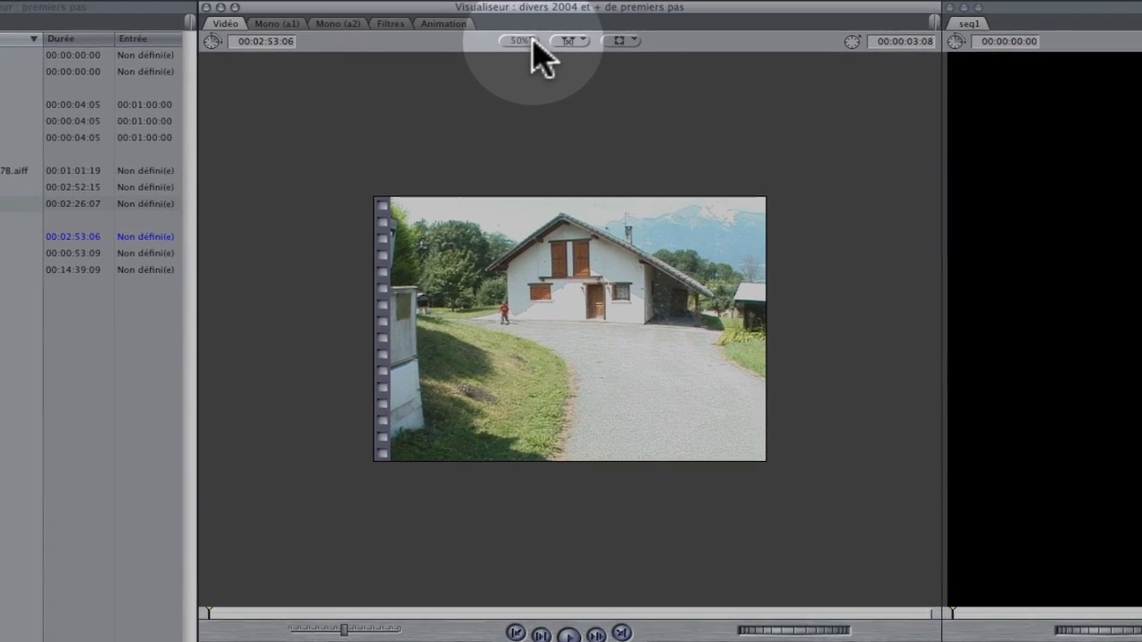
Zoom the Viewer image to 100%, and fit it back to the window
click(581, 50)
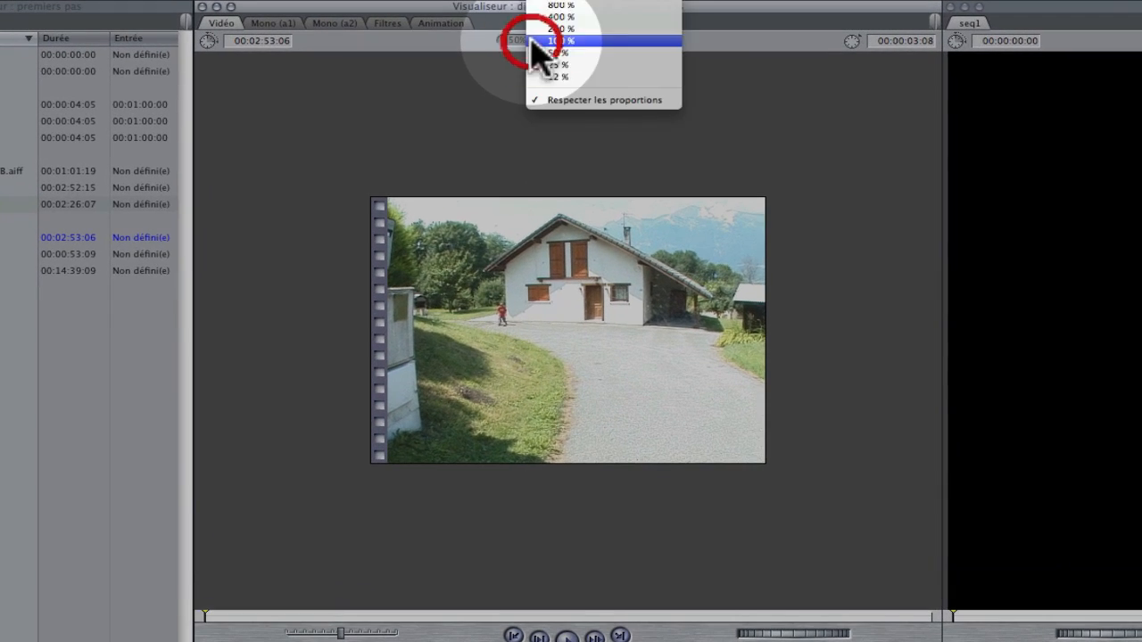
click(553, 41)
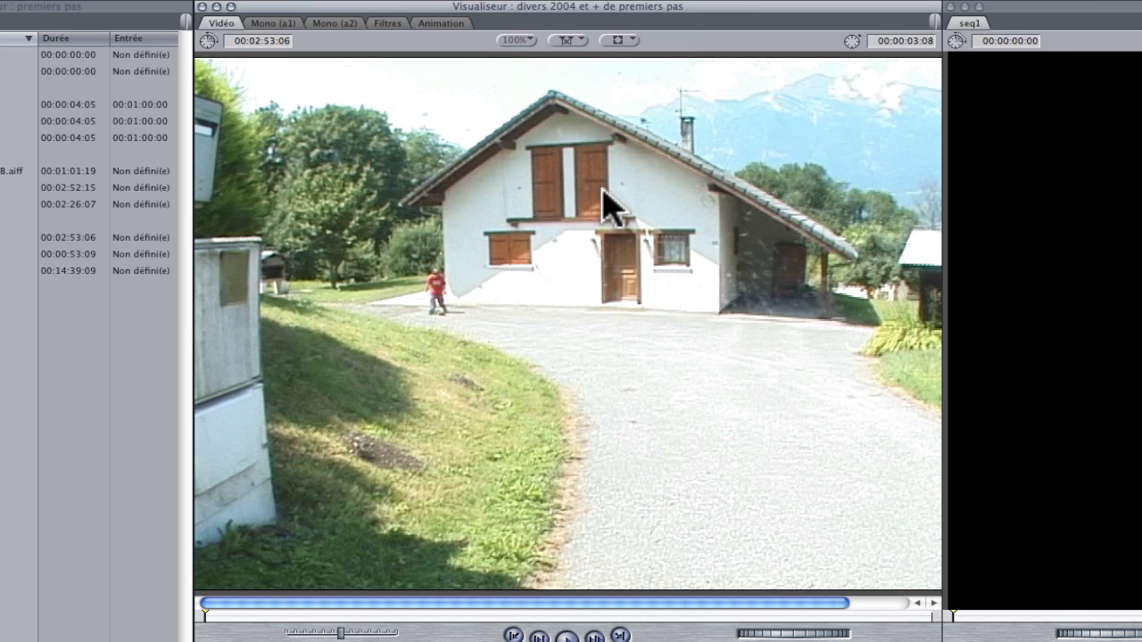
key(shift+z)
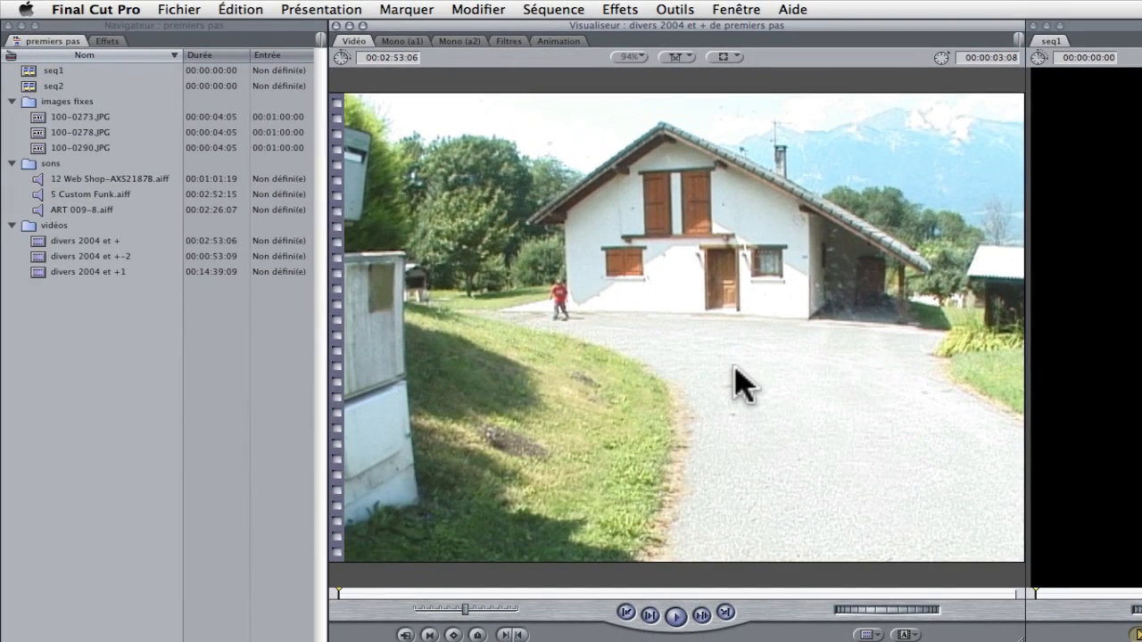
Play a few seconds of the clip in the Viewer, and switch focus to the timeline and back to the Viewer
click(675, 617)
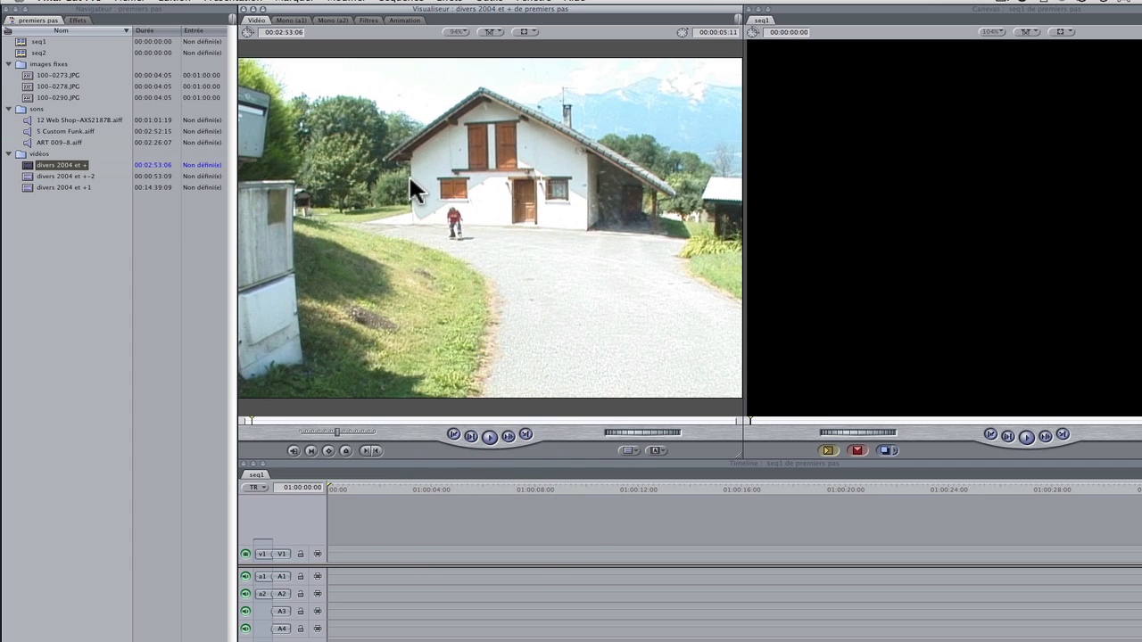
click(557, 524)
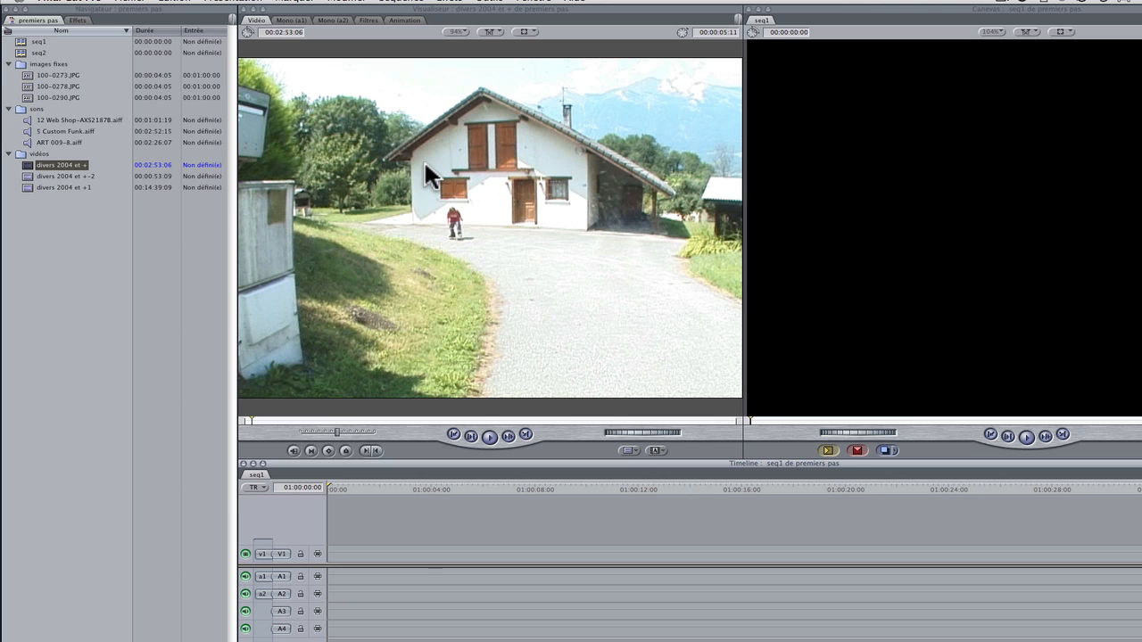
click(500, 217)
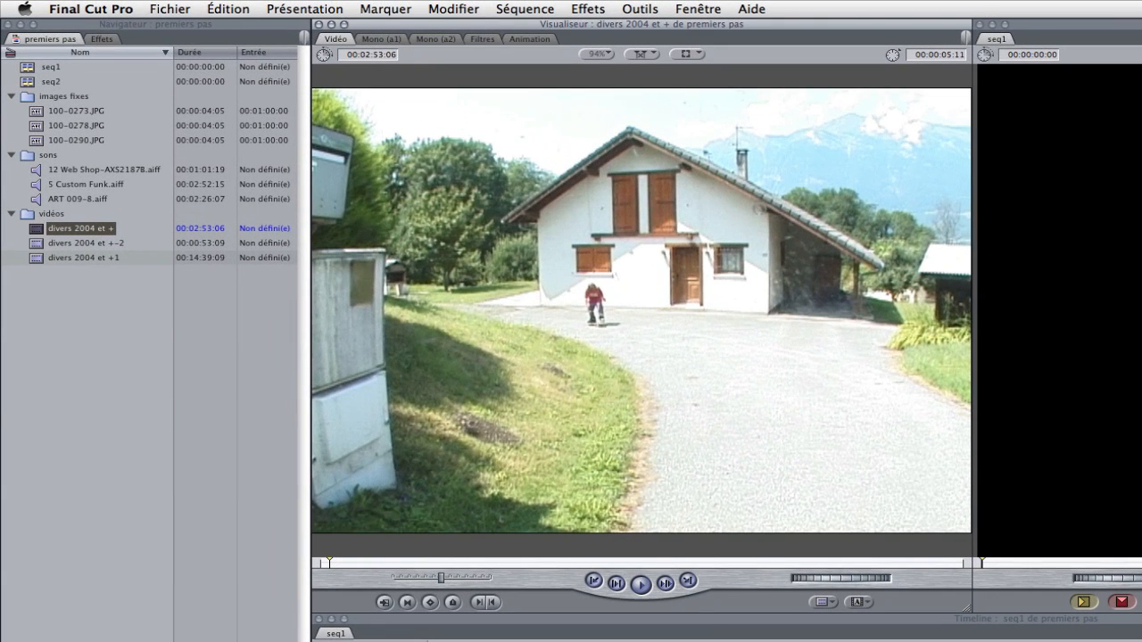
click(418, 212)
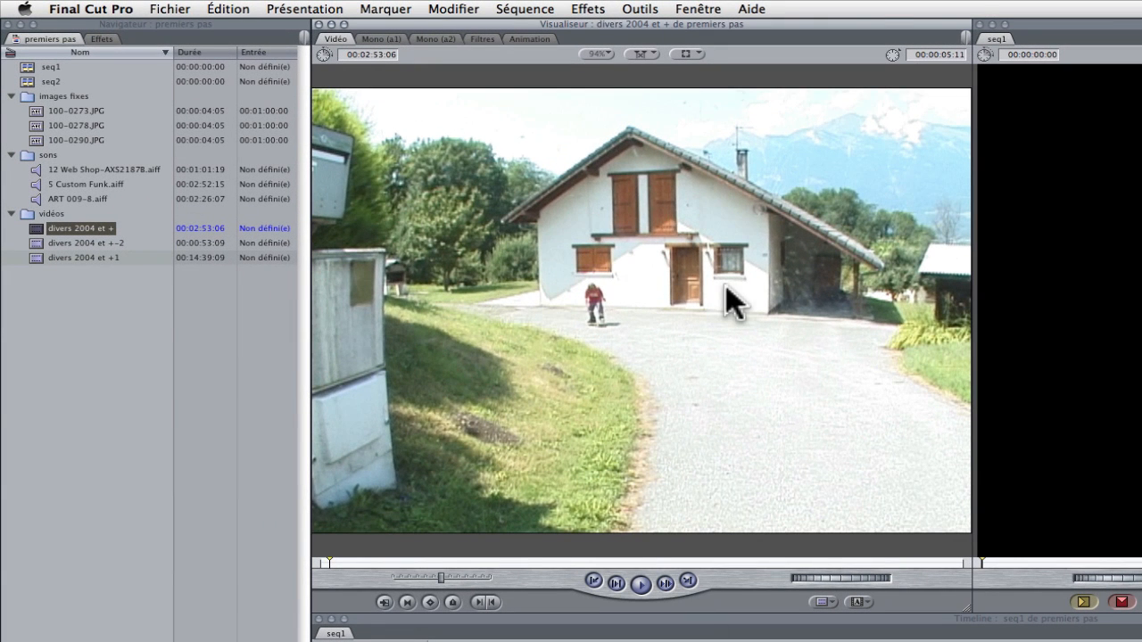
Play the clip forward and in reverse in the Viewer, stopping between directions and shuttling at higher speed both ways
click(641, 584)
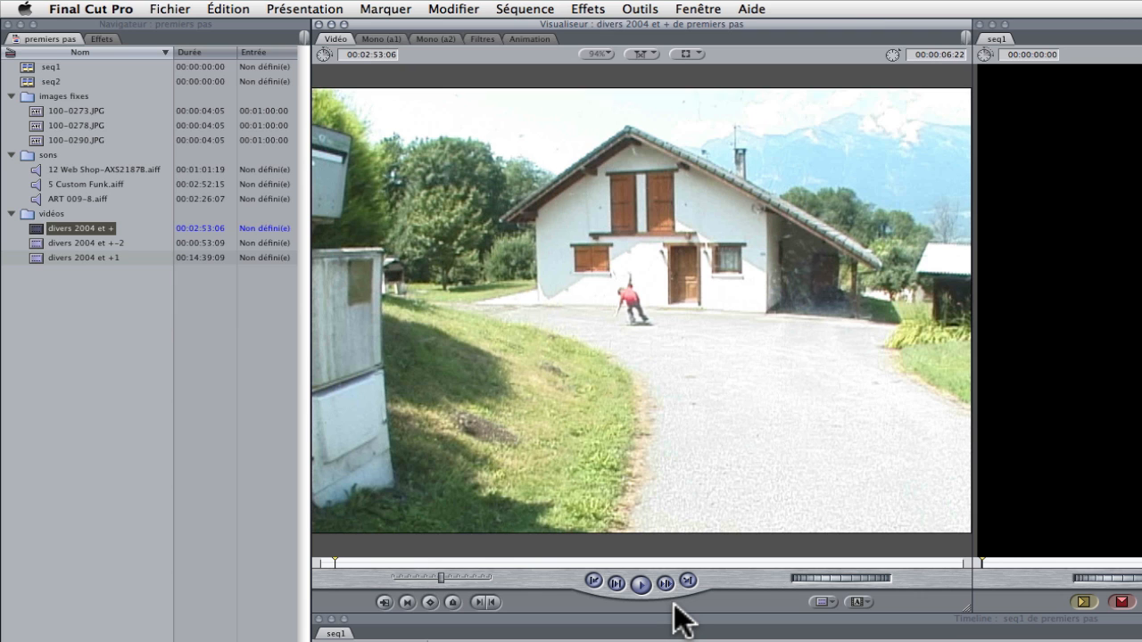
key(l)
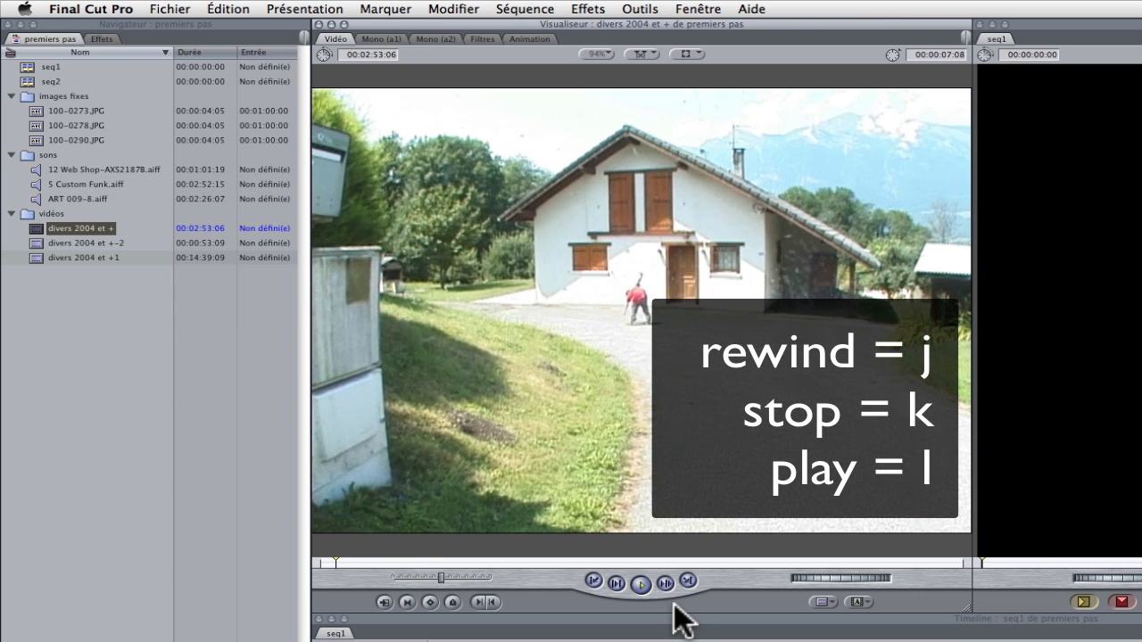
key(k)
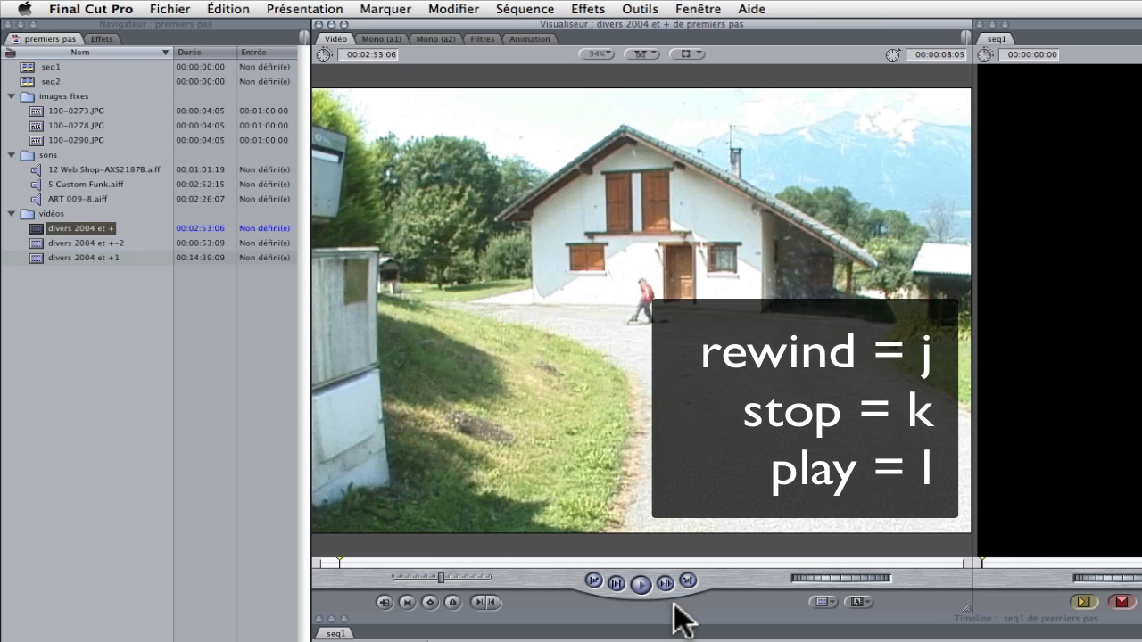
key(j)
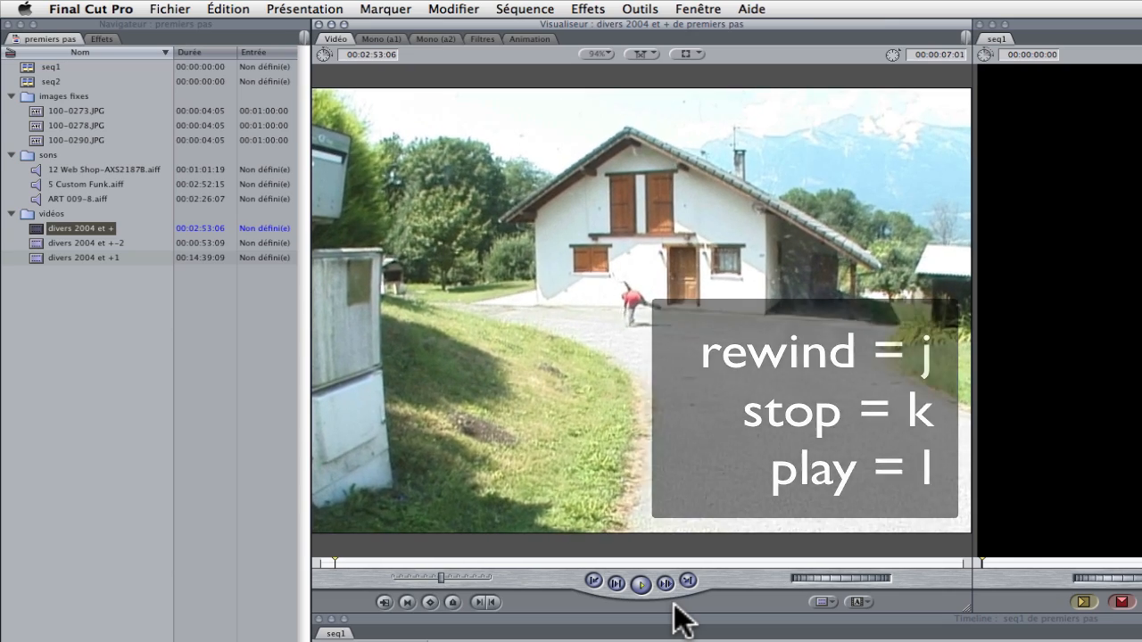
key(l)
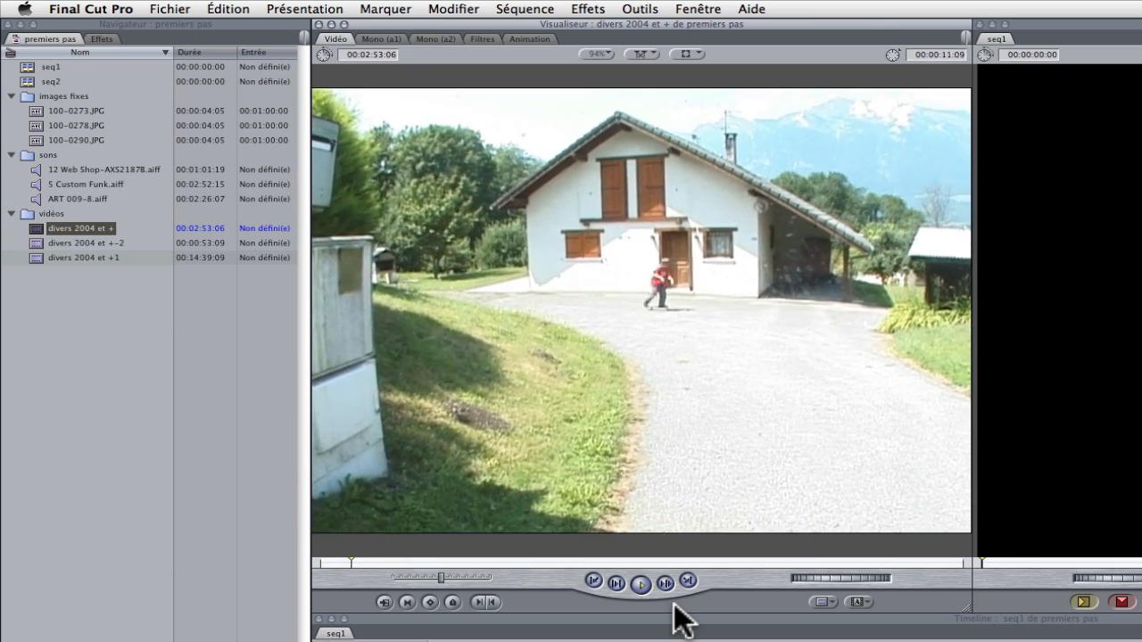
key(l)
key(l)
key(k)
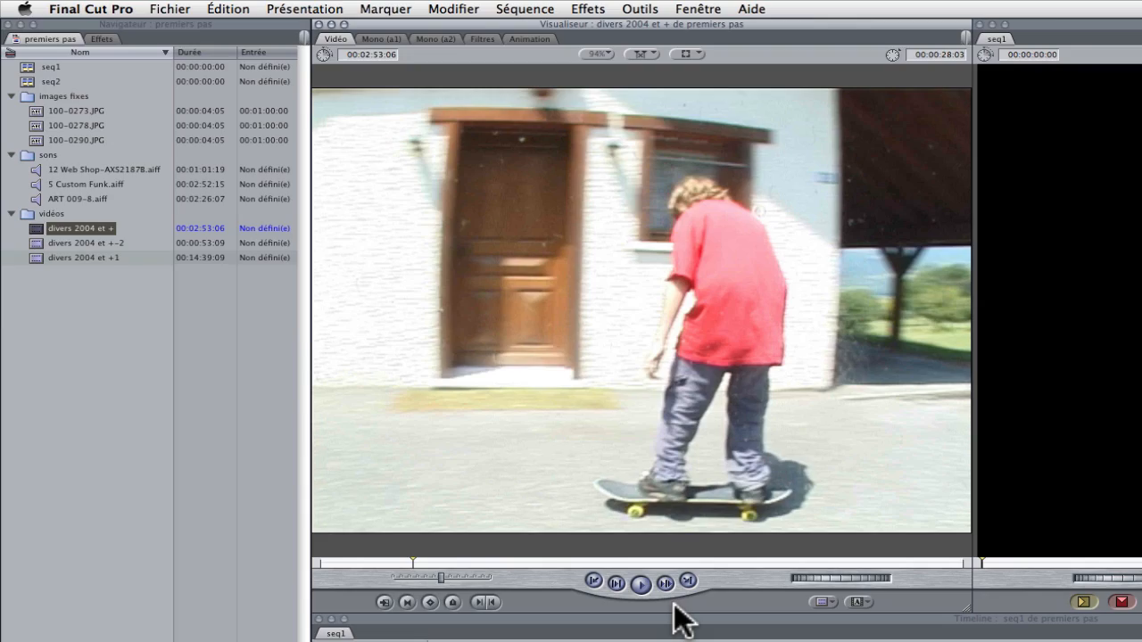
key(j)
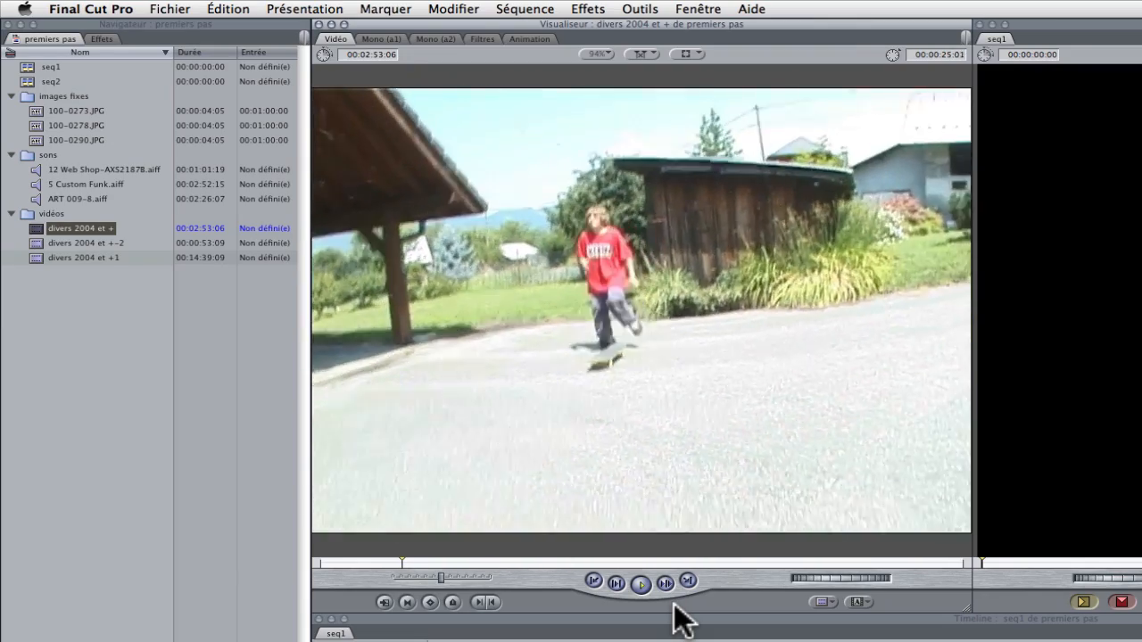
key(j)
key(j)
key(j)
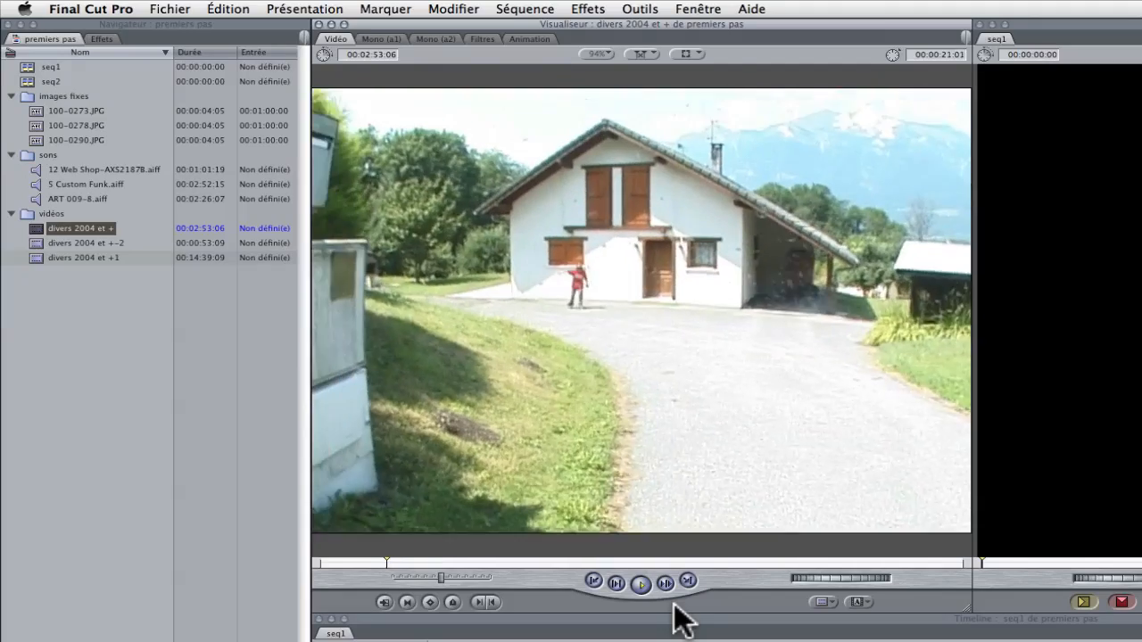
Shuttle to the frame at 00:00:16:06 in the Viewer clip and mark the In point there
key(l)
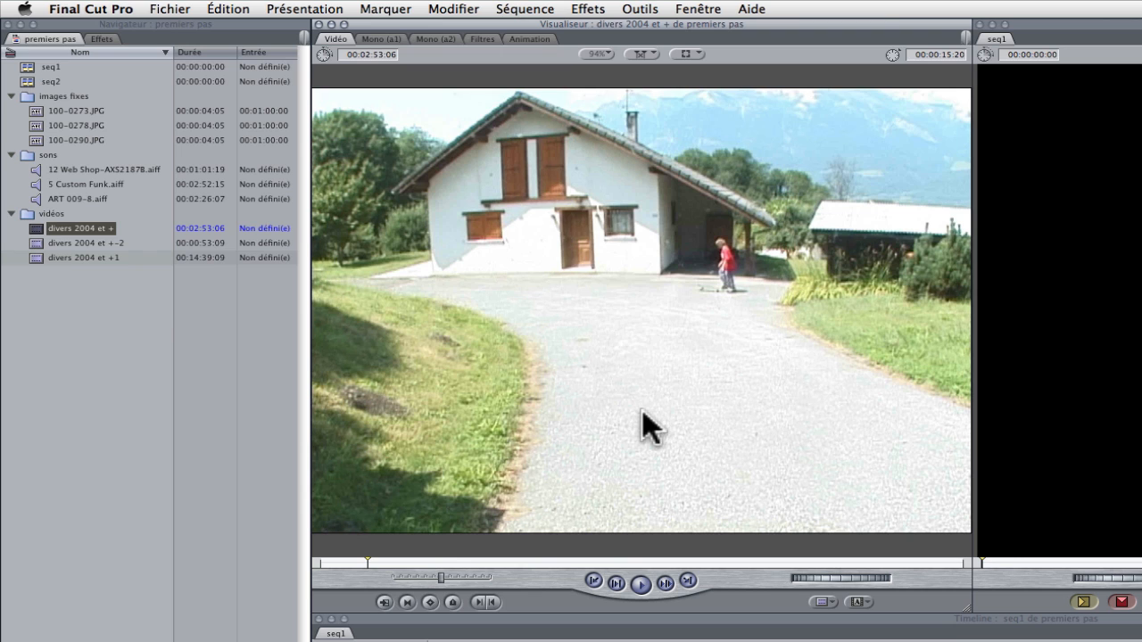
key(l)
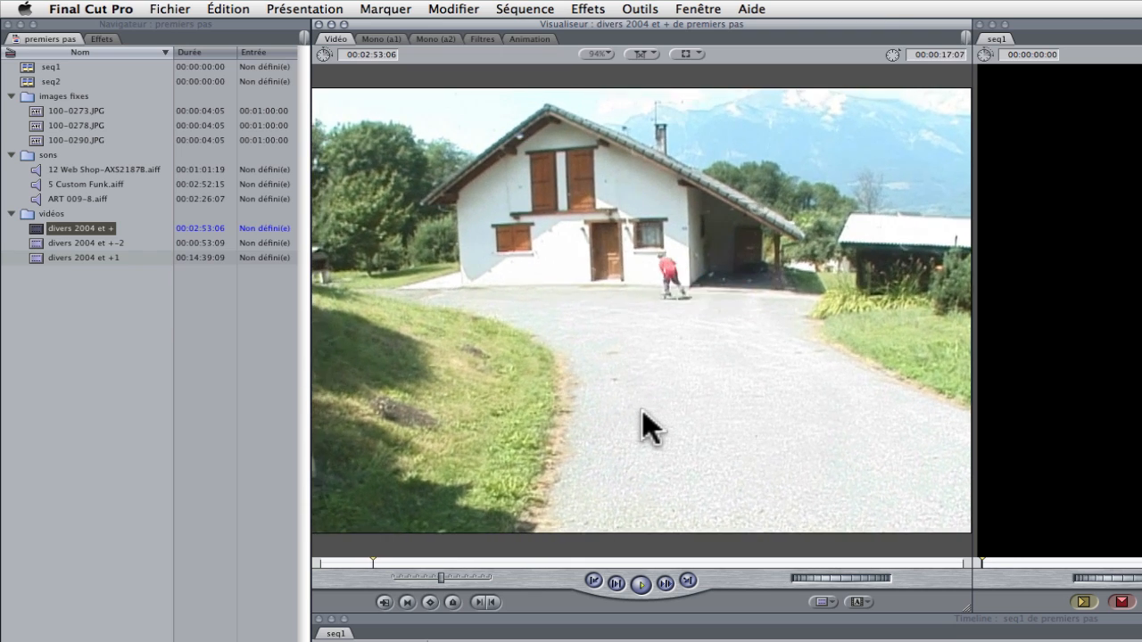
key(k)
key(j)
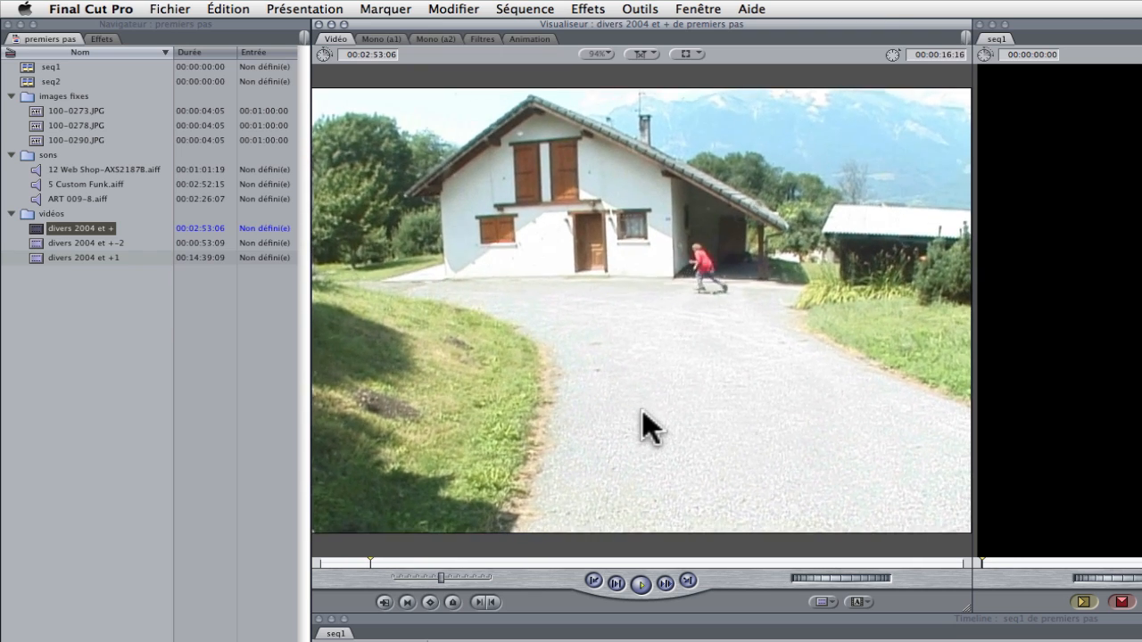
key(k)
key(l)
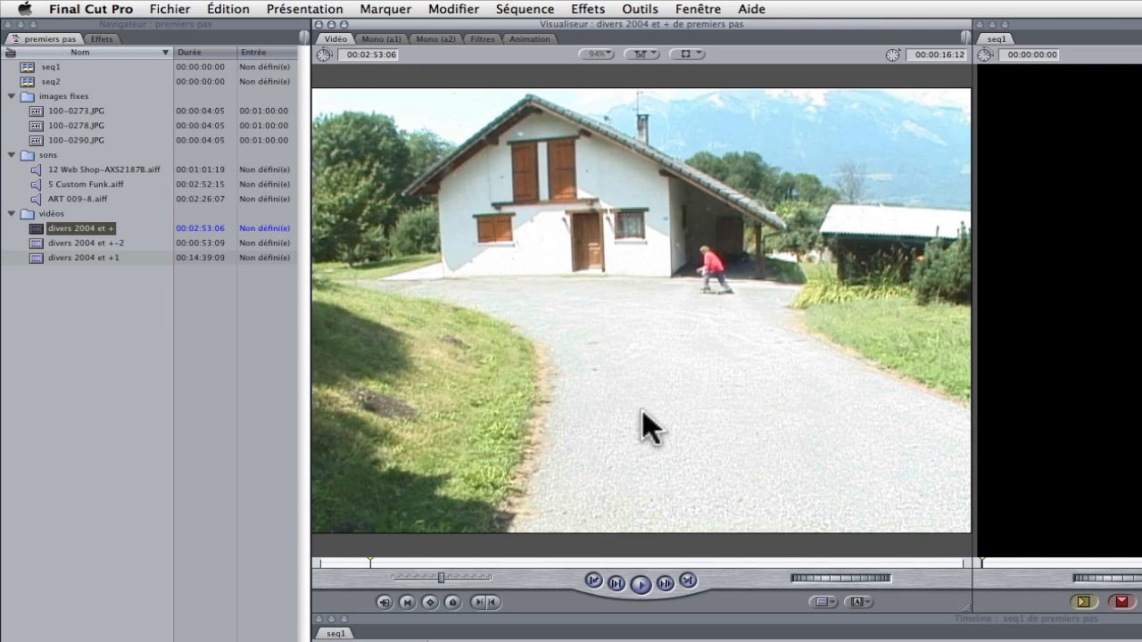
key(k)
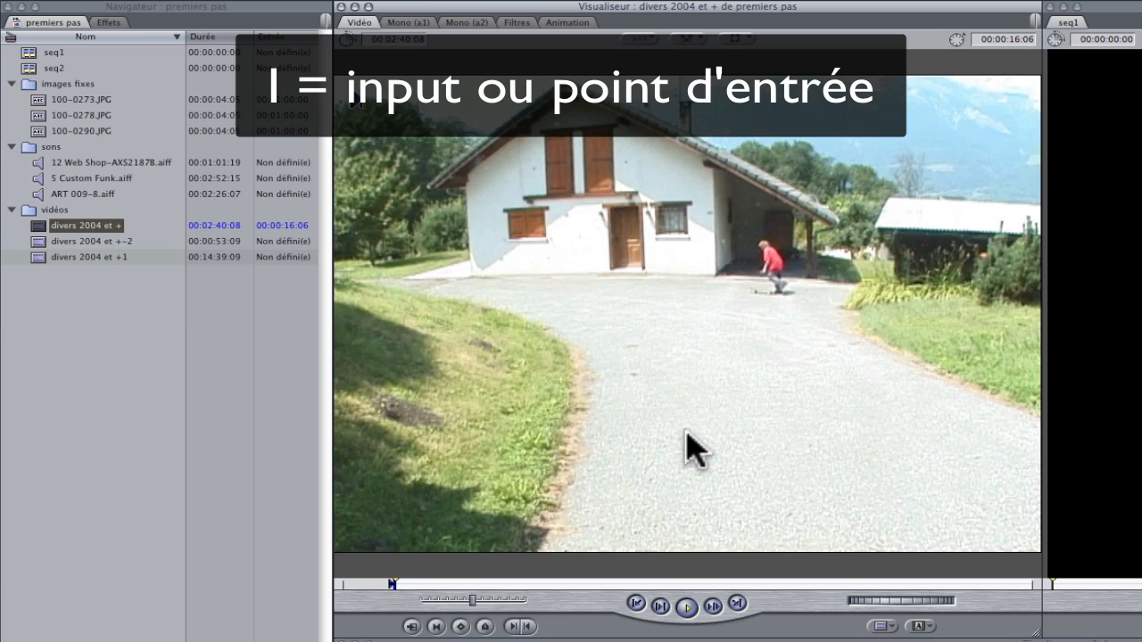
Play on from the In point, step frame by frame to 00:00:20:01, and mark the Out point there
key(l)
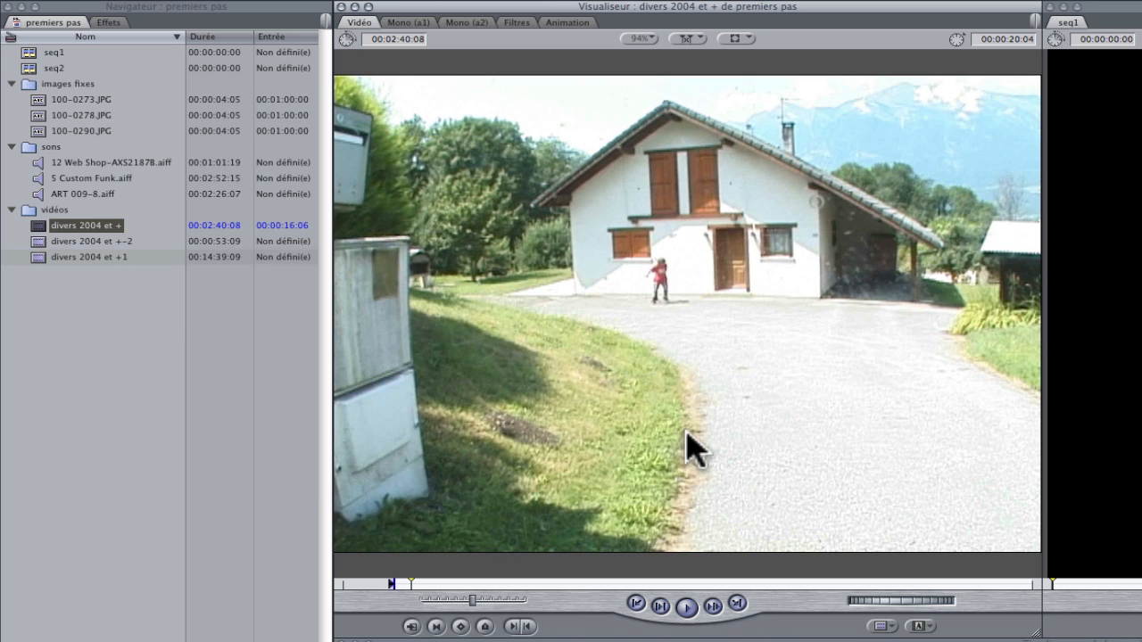
key(Left)
key(Left)
key(Left)
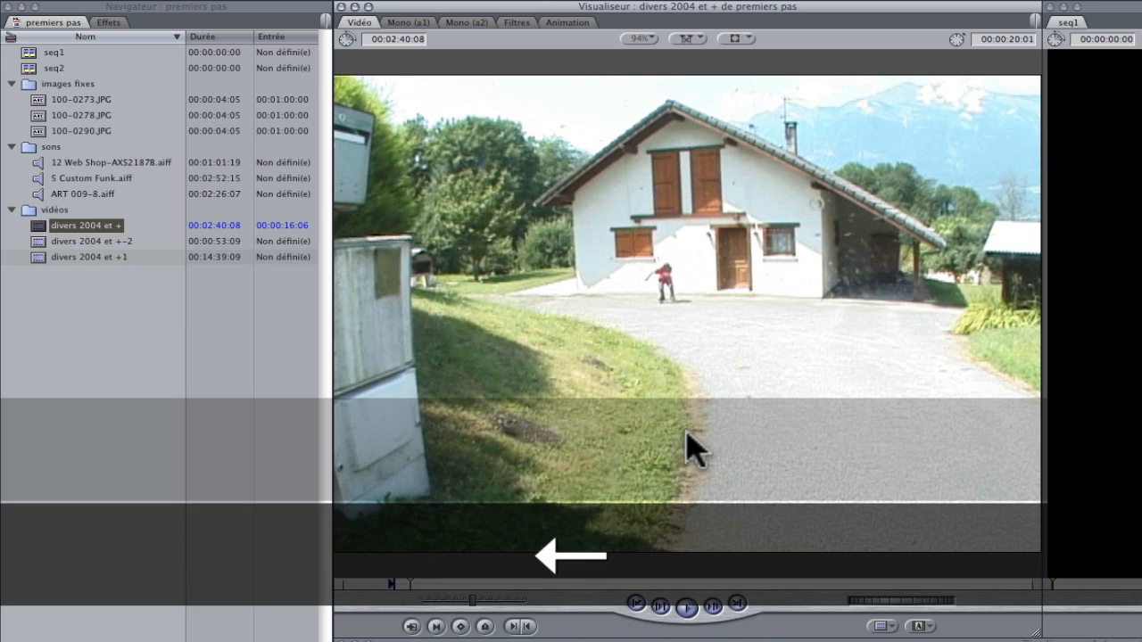
key(Right)
key(Right)
key(Right)
key(Left)
key(Left)
key(Left)
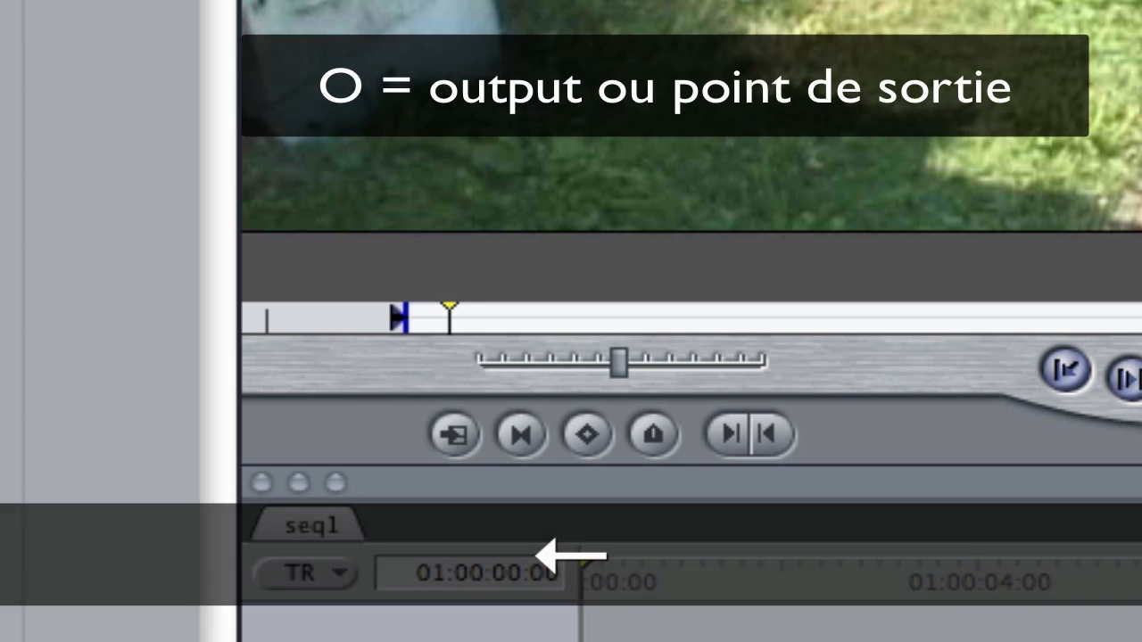
key(o)
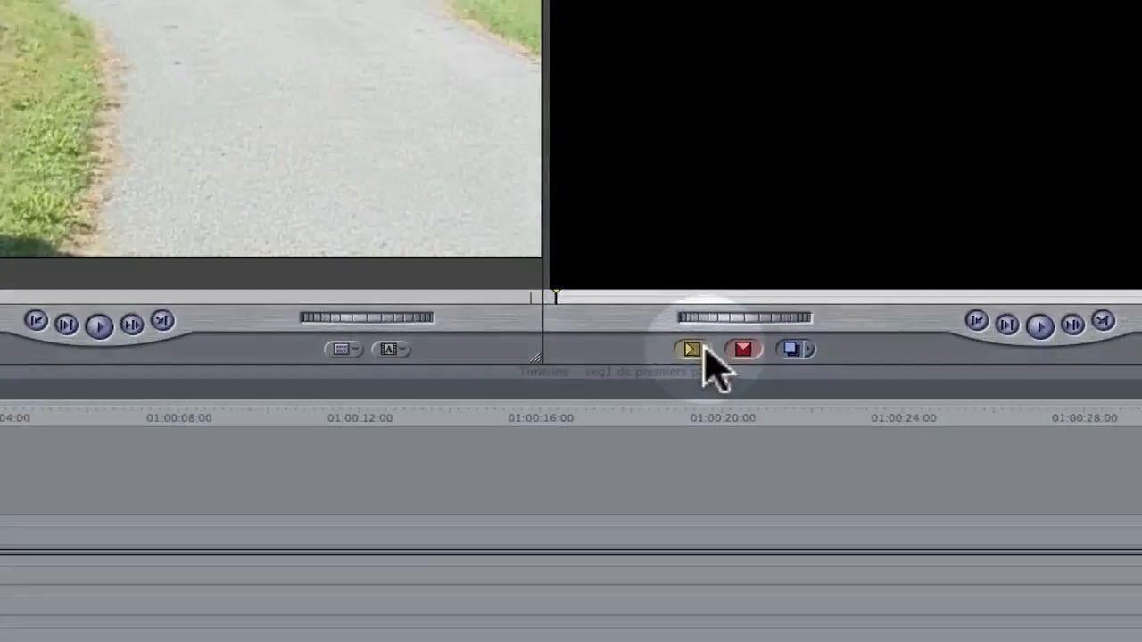
Insert the marked range of the clip at the start of seq1, and scrub the timeline playhead to the clip's end
click(817, 453)
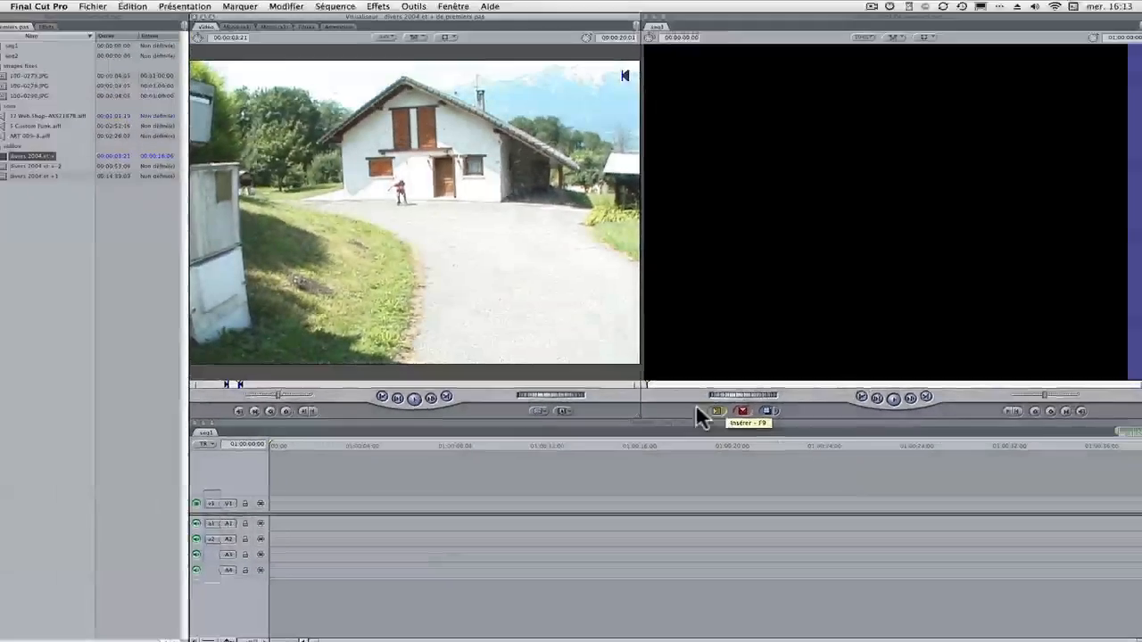
drag(407, 238, 1022, 92)
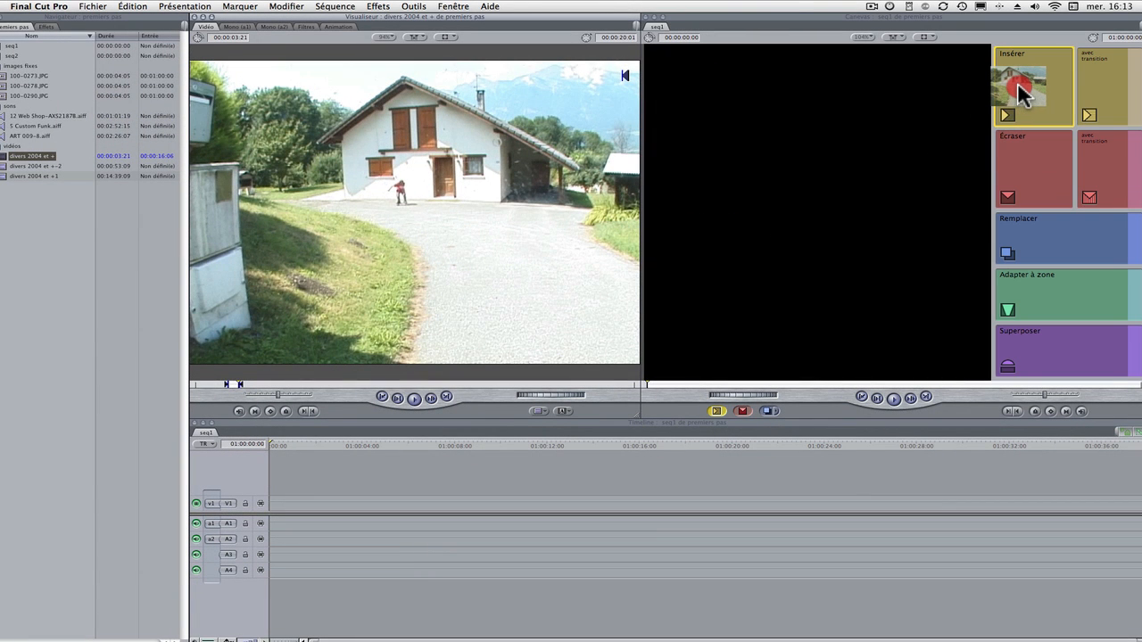
click(403, 267)
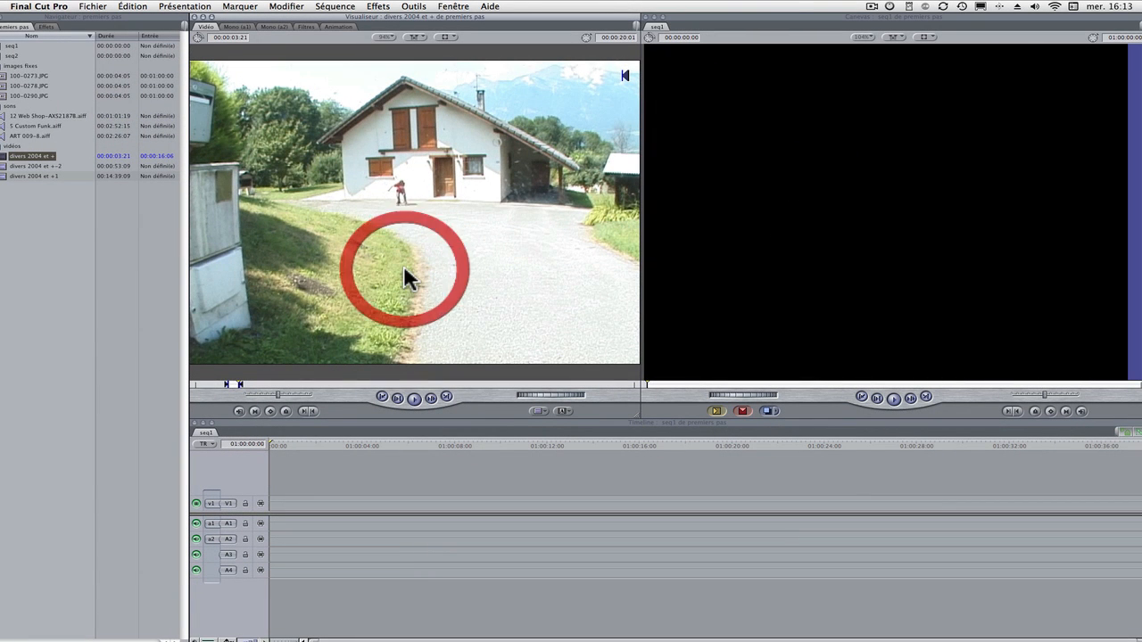
key(F9)
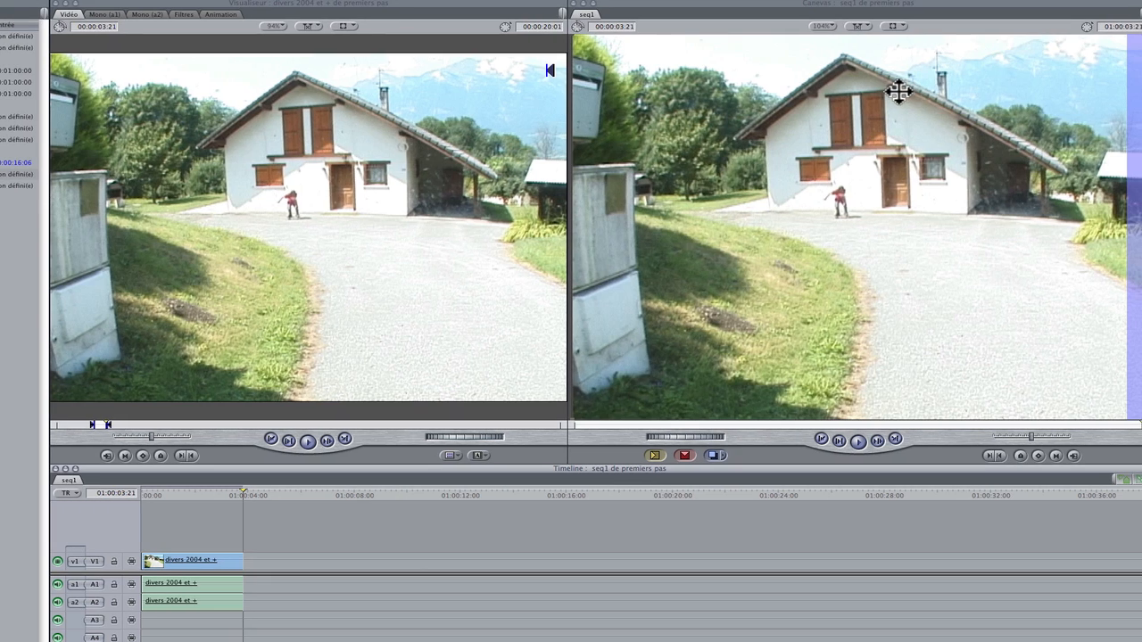
click(179, 498)
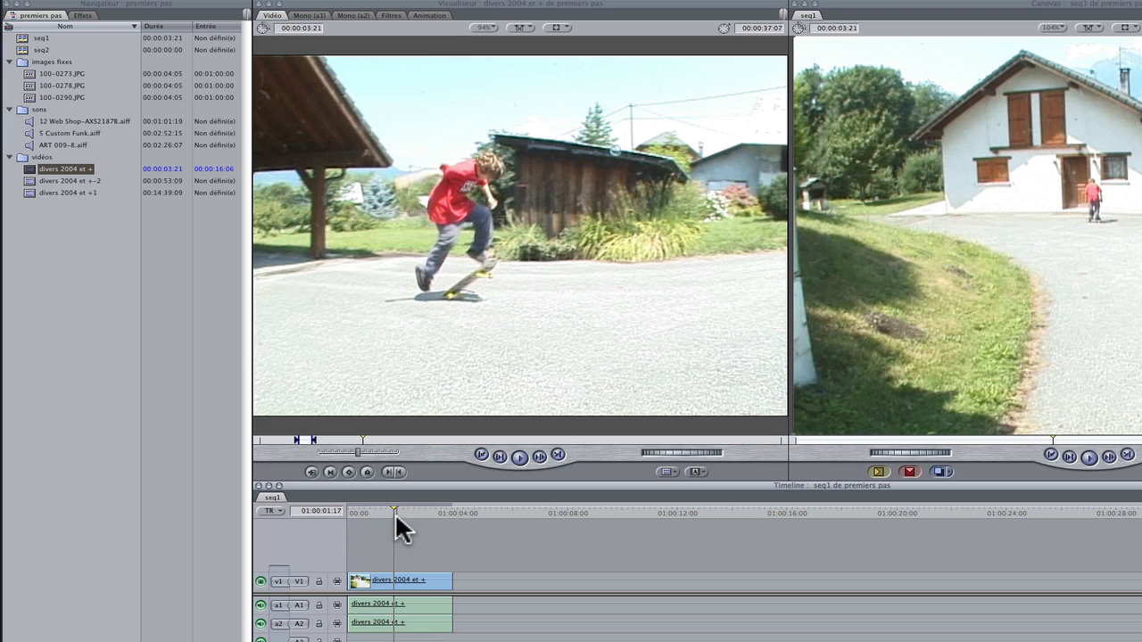
drag(395, 515, 447, 515)
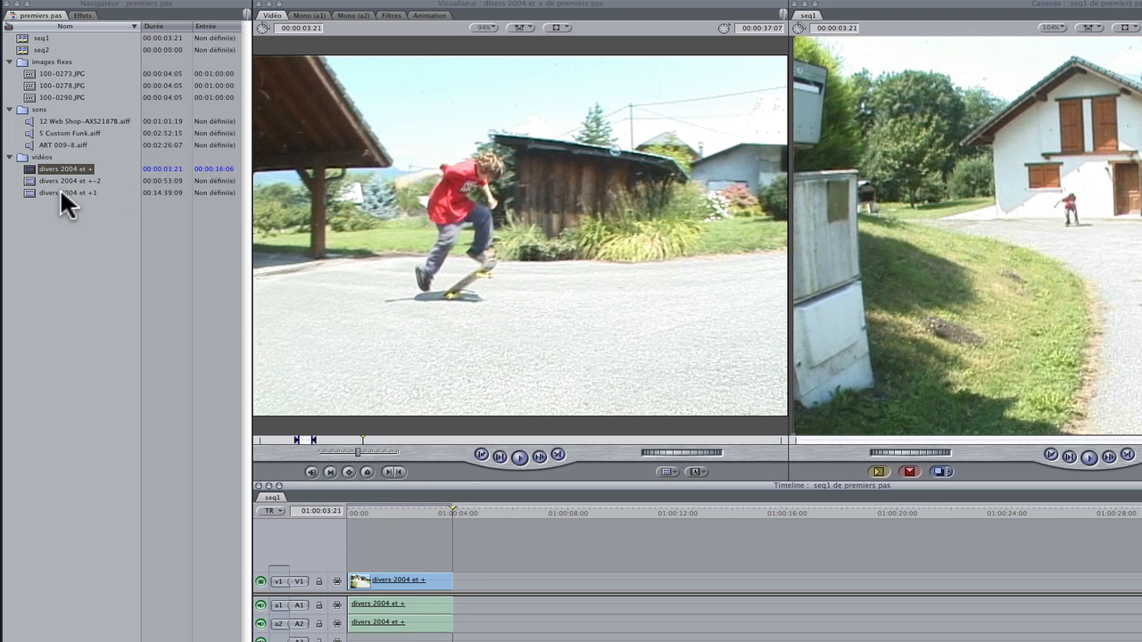
Open the clip divers 2004 et +-2 in the Viewer and mark its In point at 00:00:25:18
double_click(30, 180)
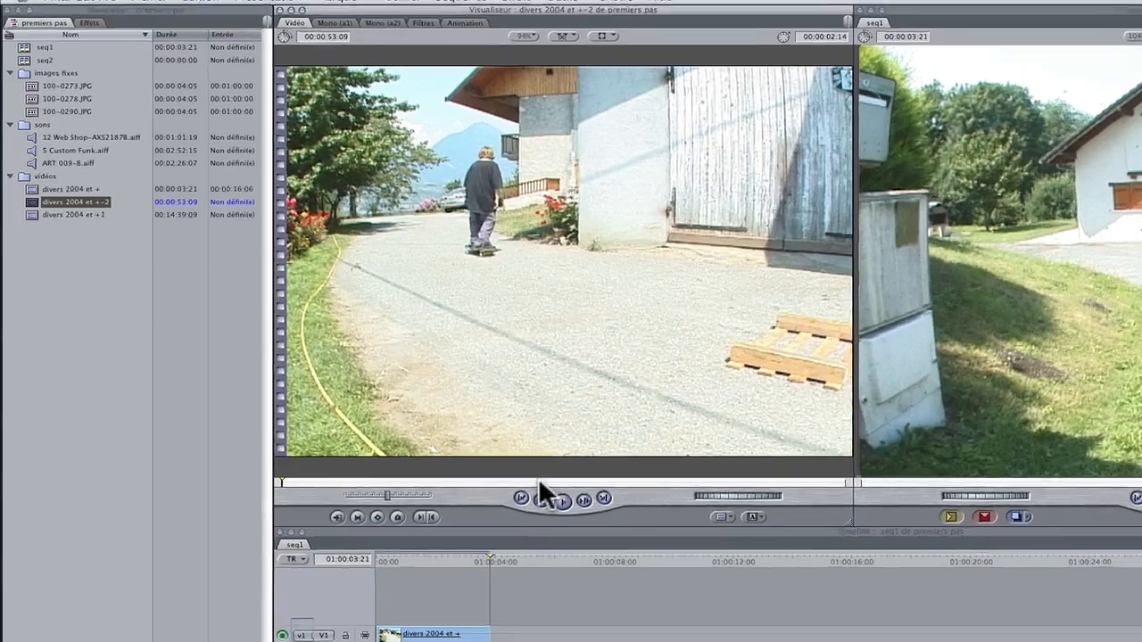
click(498, 451)
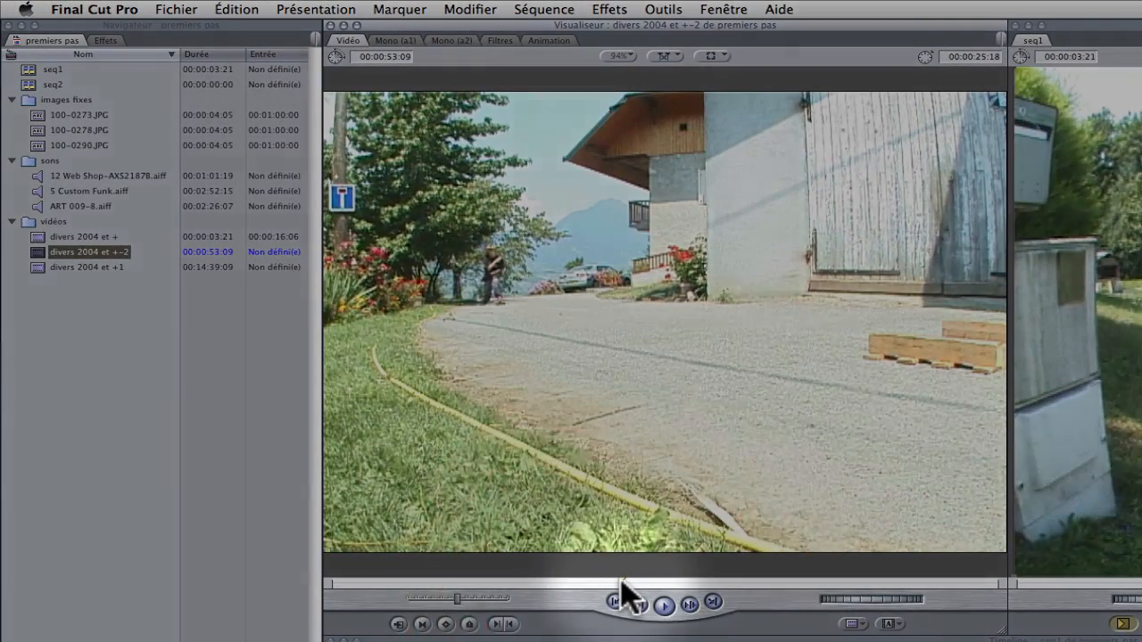
key(i)
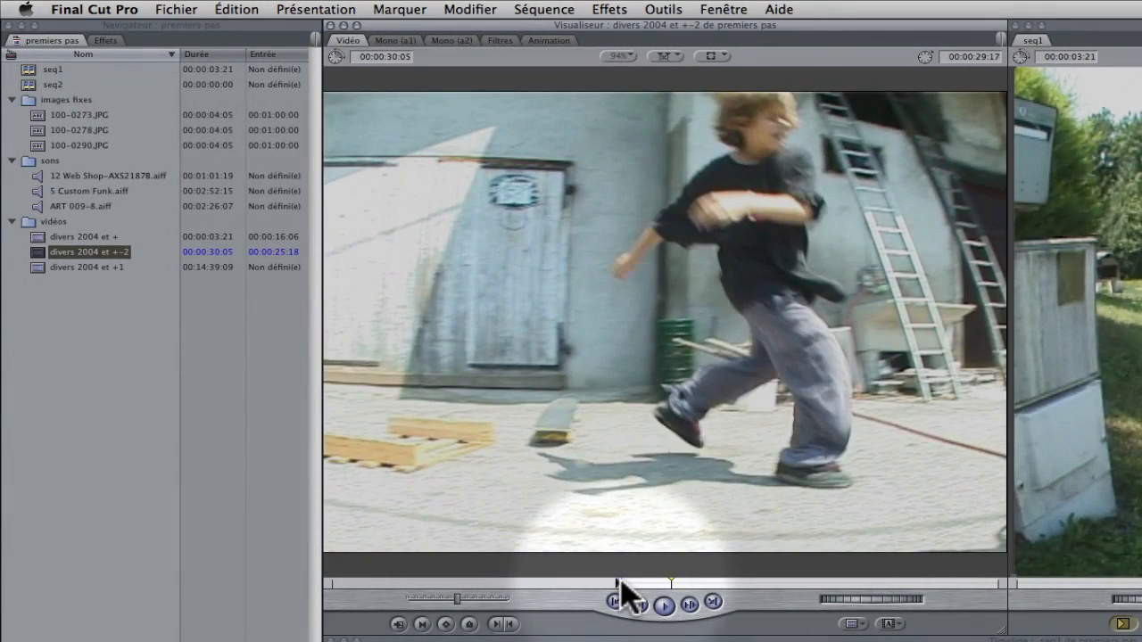
Step back to 00:00:29:13, mark the Out point, and add the marked range to seq1 directly after the first clip
key(Left)
key(Left)
key(Left)
key(Left)
key(o)
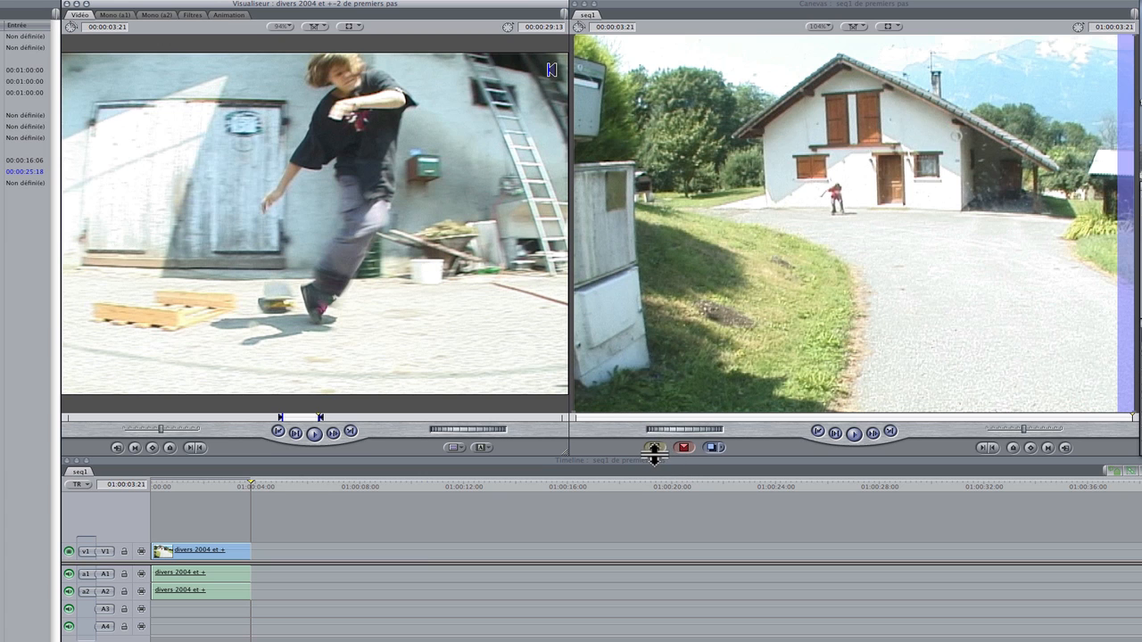
drag(331, 224, 1023, 188)
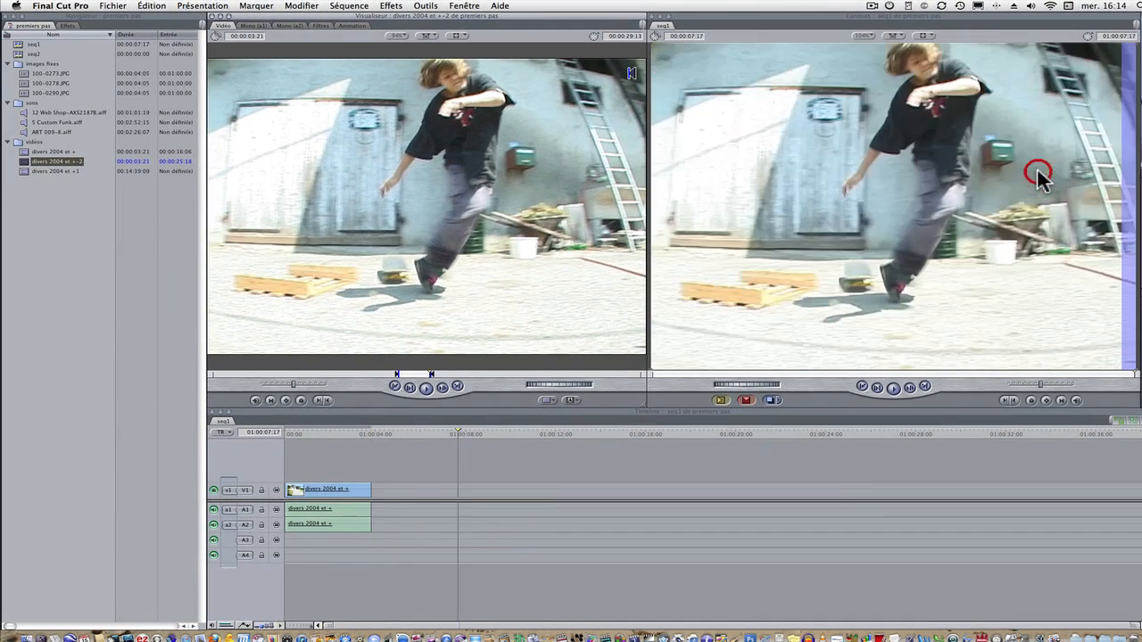
Open 100-0273.JPG in the Viewer, extend its marked range from 00:00:49:01 to a 19:07 duration, and overwrite it onto the end of seq1
double_click(21, 74)
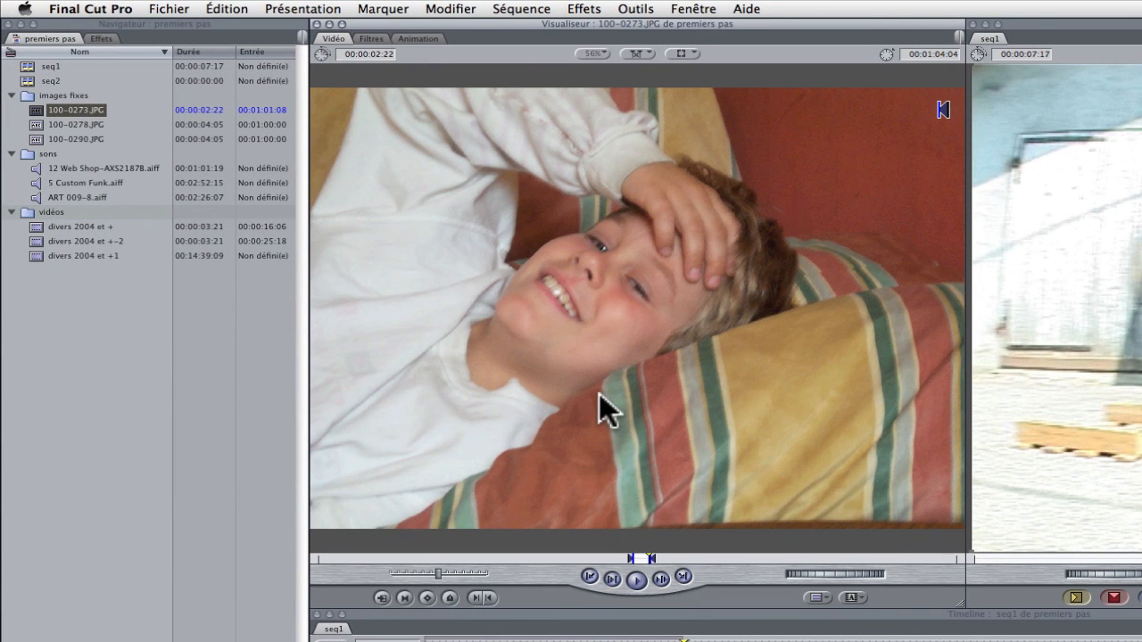
drag(631, 559, 565, 562)
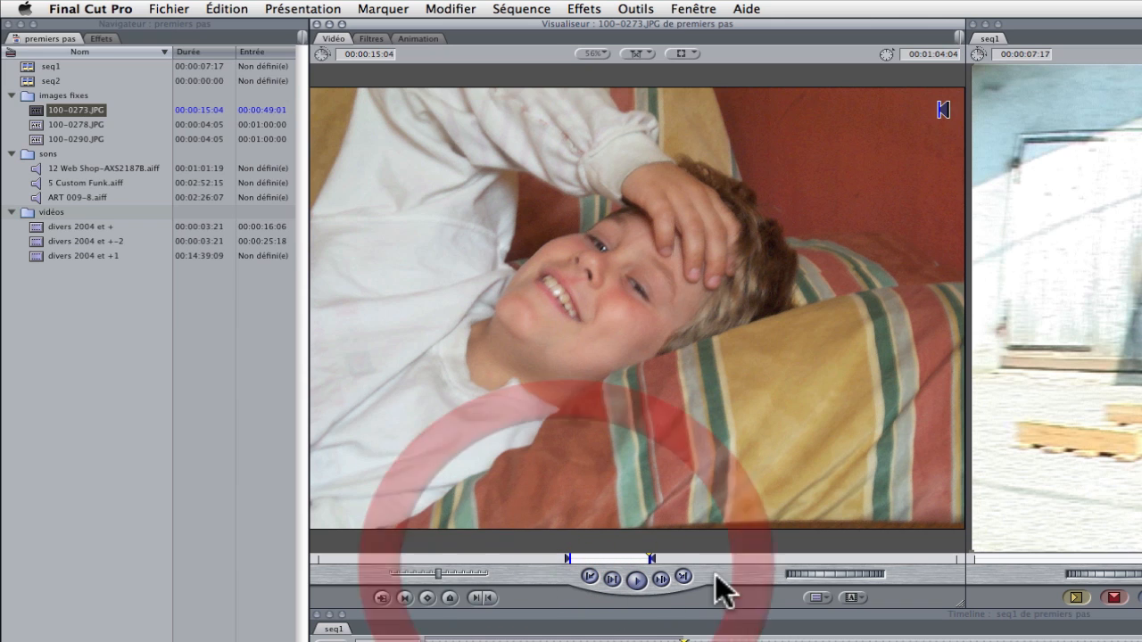
drag(653, 560, 672, 559)
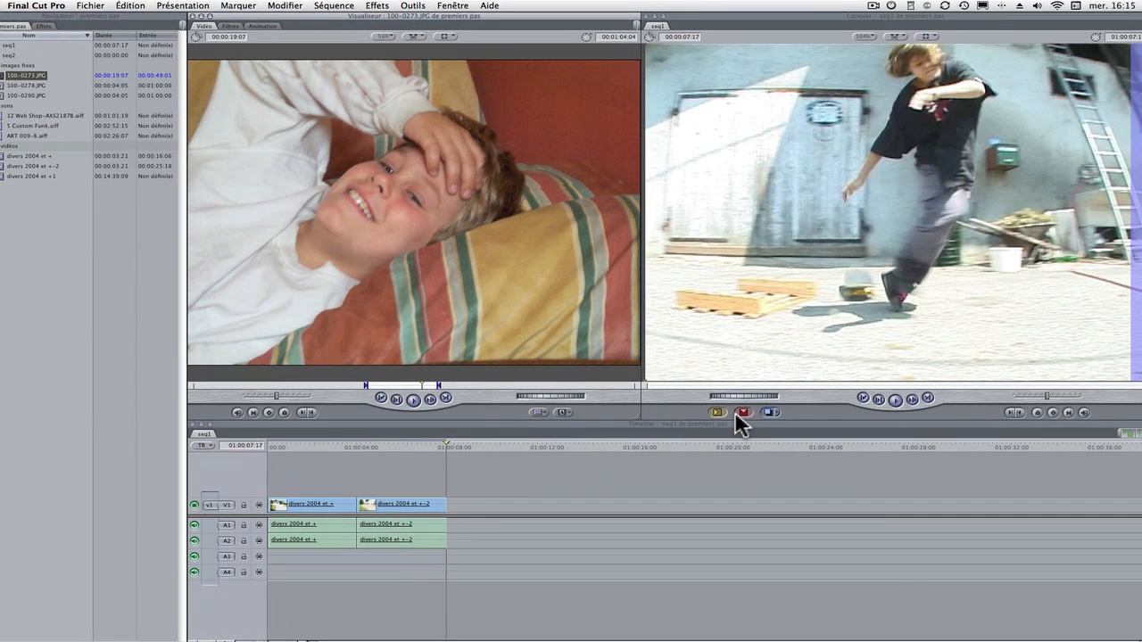
click(742, 412)
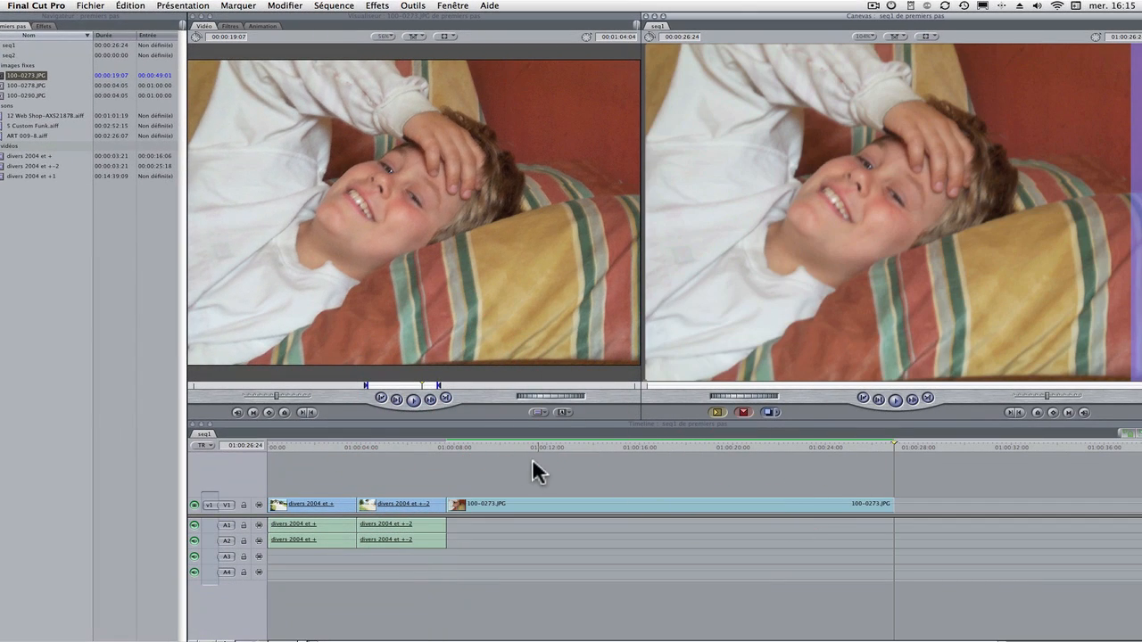
Shorten the 100-0273.JPG clip in the timeline so seq1 lasts about 00:00:12:20, and scrub through the sequence
drag(530, 455, 379, 460)
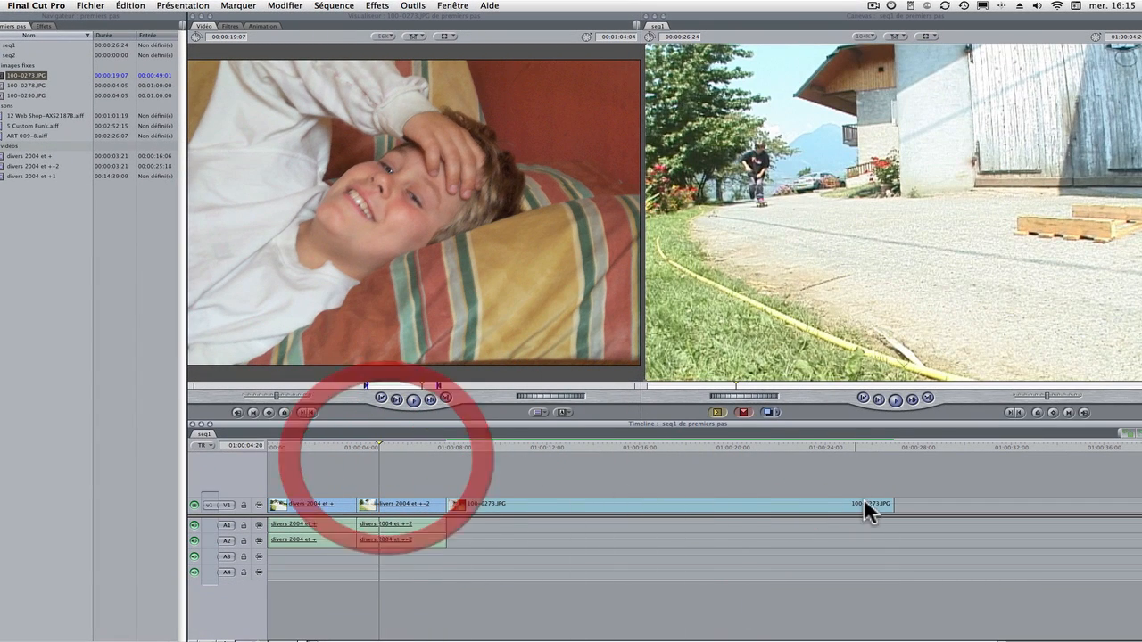
drag(892, 503, 561, 502)
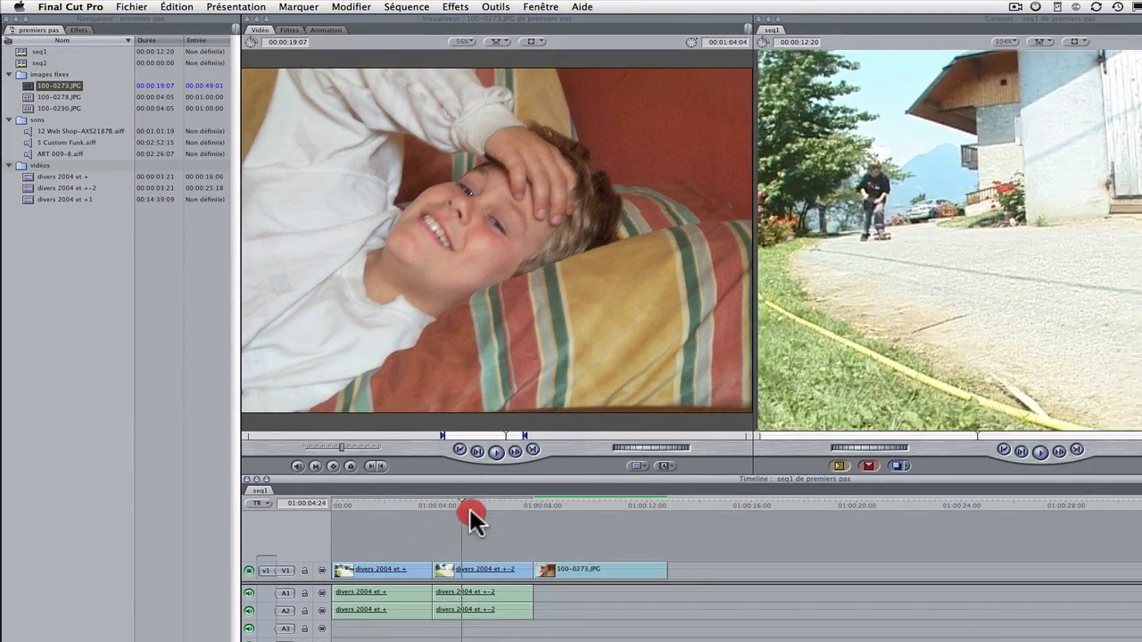
drag(450, 491, 517, 492)
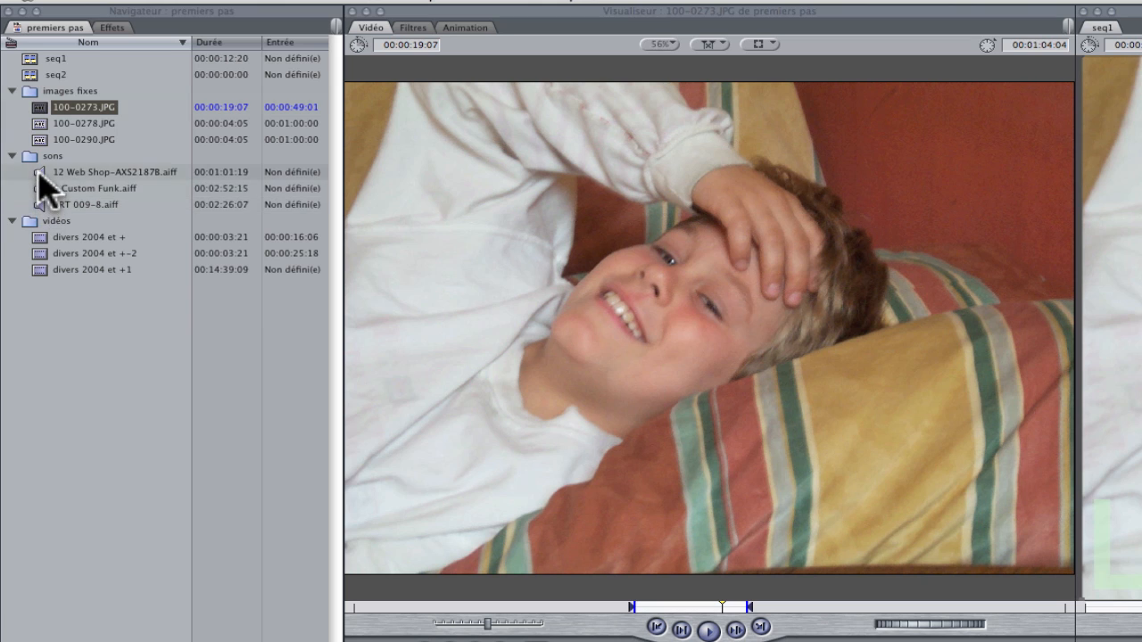
Open 12 Web Shop-AXS2187B.aiff in the Viewer, listen to it, and lower its level to -12 dB
double_click(40, 173)
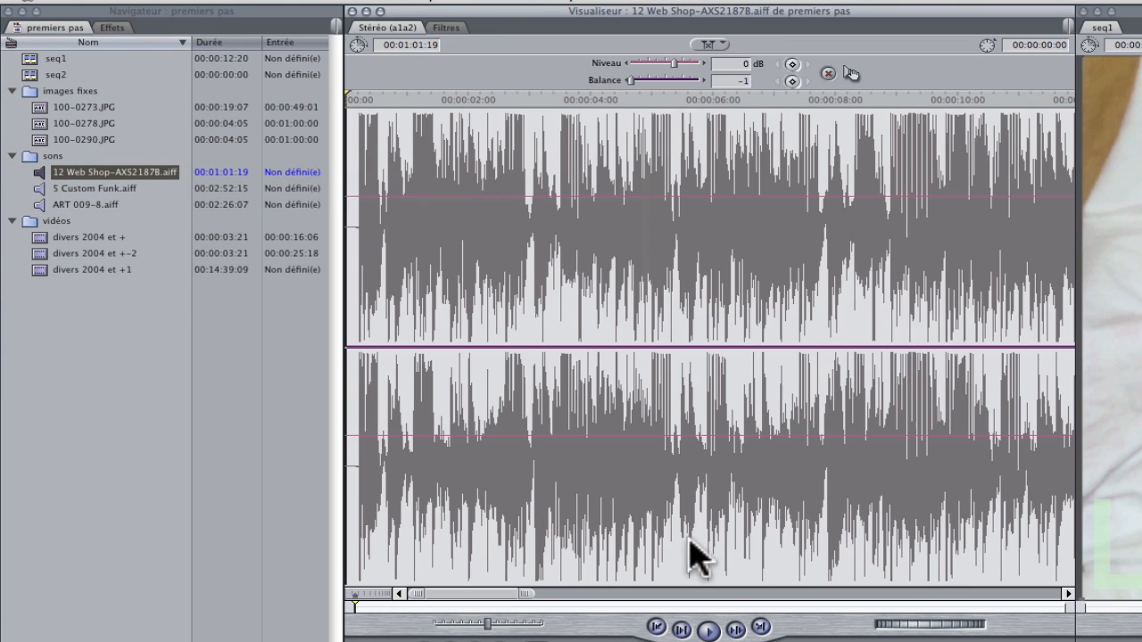
key(space)
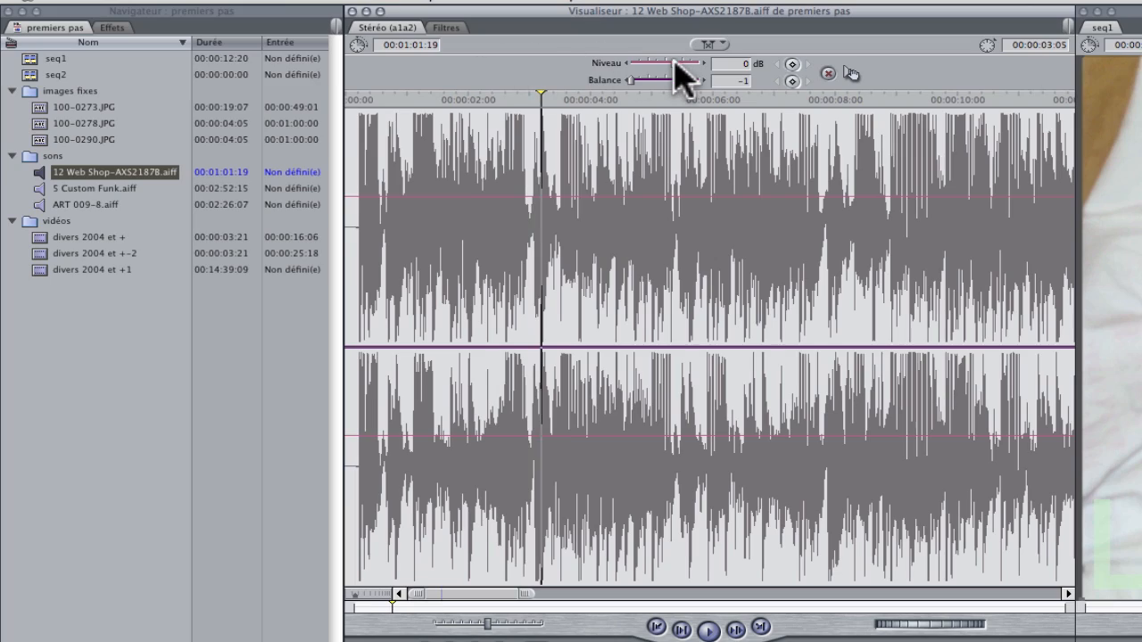
drag(675, 64, 664, 62)
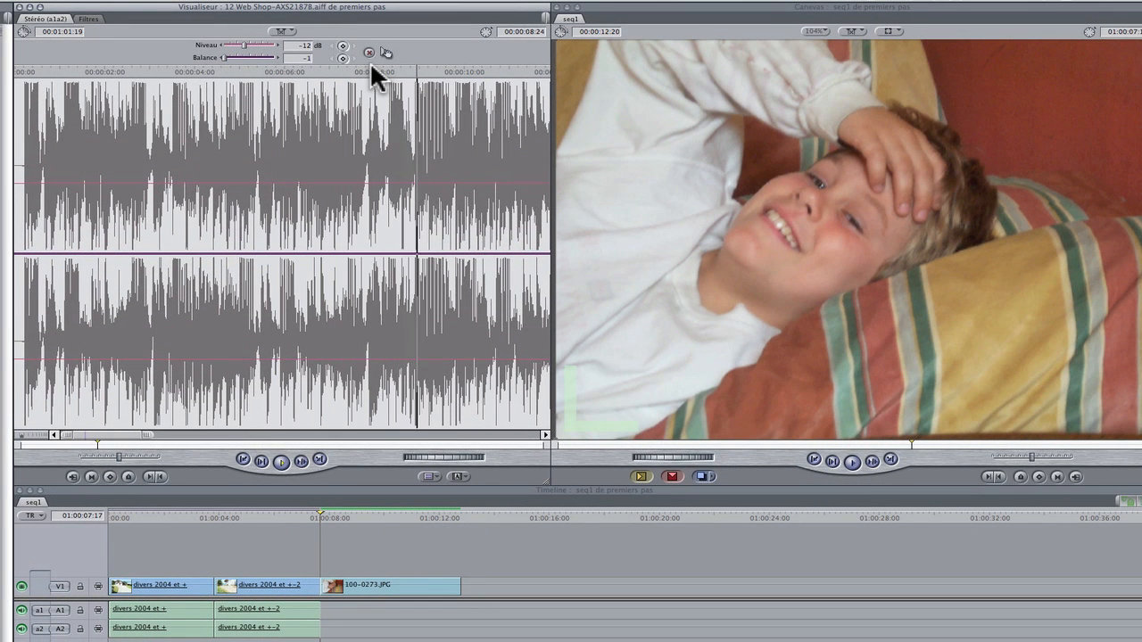
Step frame by frame to 00:00:09:21 in the sound and mark the In point there
key(Left)
key(Left)
key(Left)
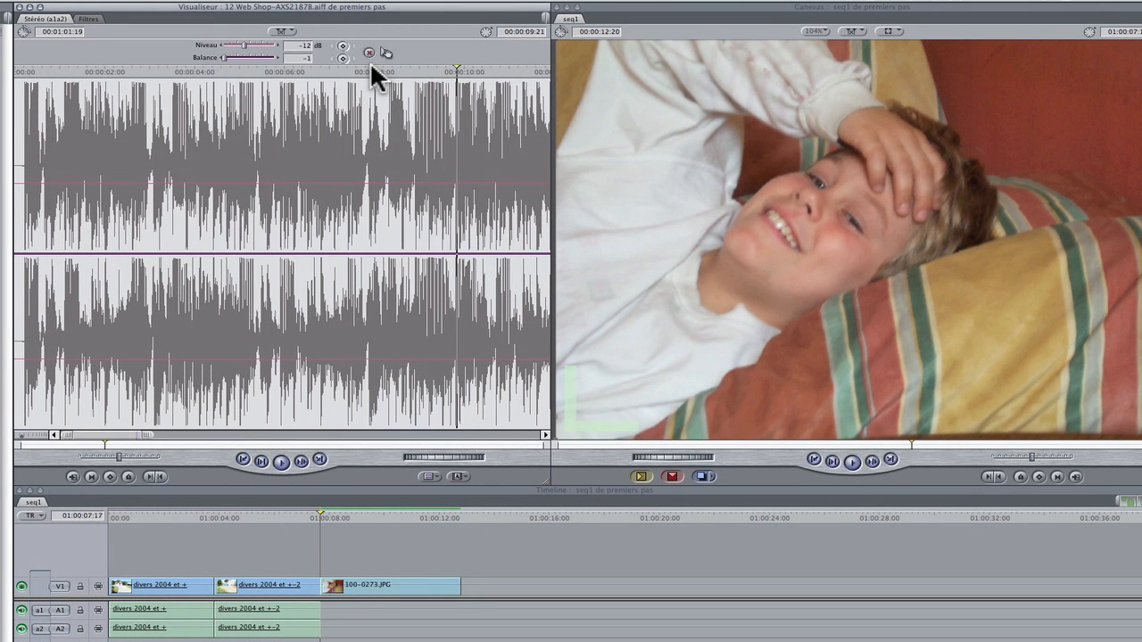
key(Right)
key(Right)
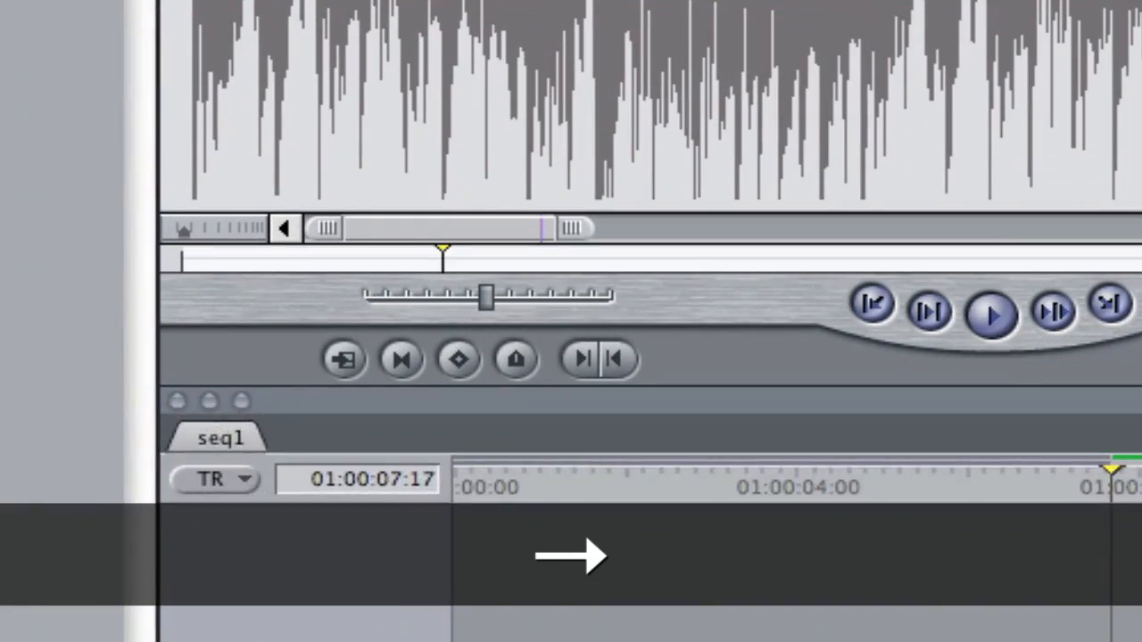
key(i)
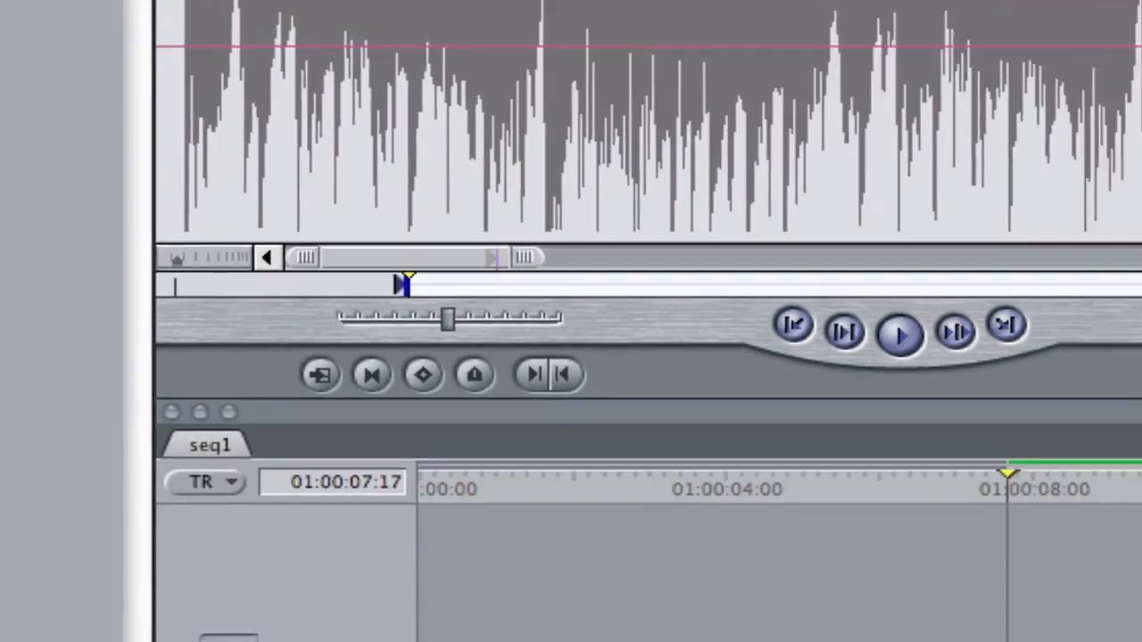
Play the sound on and mark the Out point for a 00:00:04:24 range
key(space)
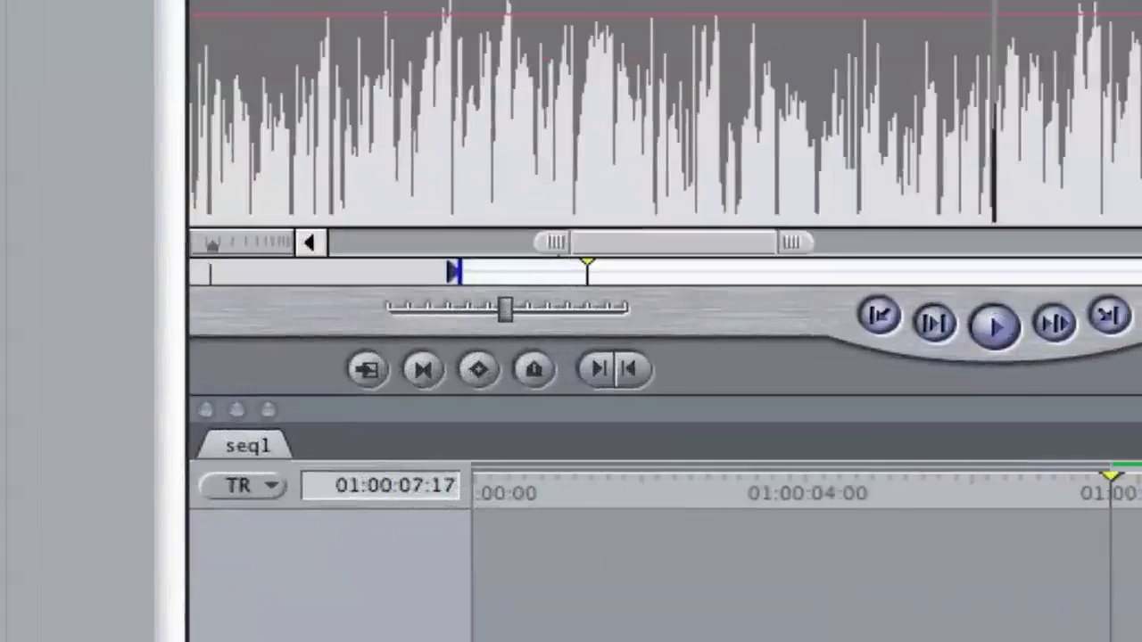
key(o)
click(601, 502)
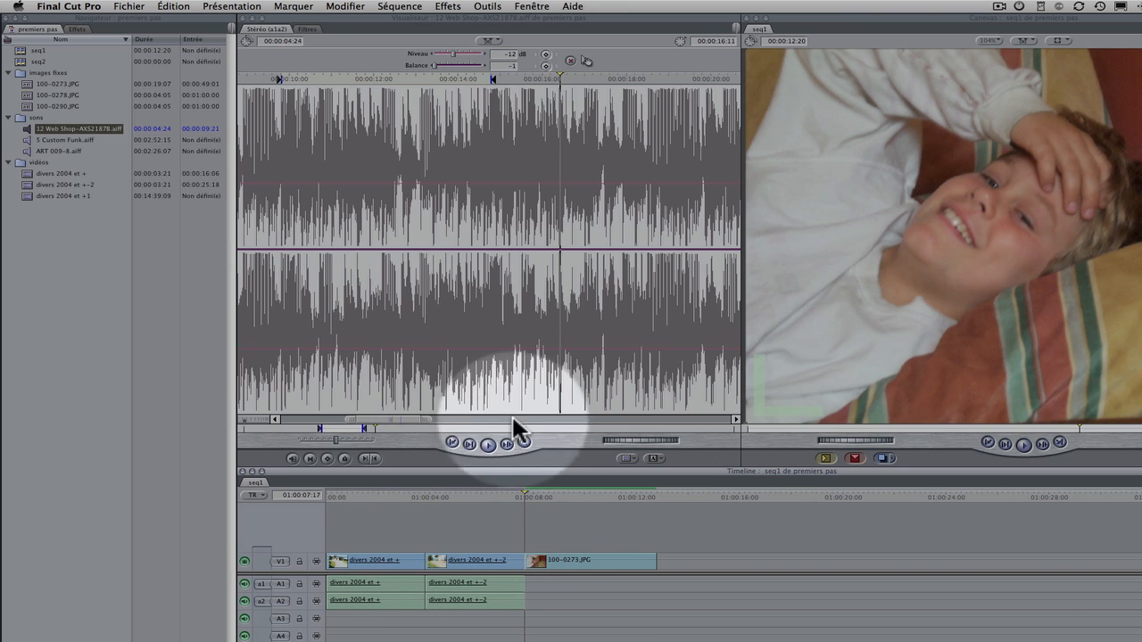
Try inserting the marked sound at 01:00:07:17 in seq1, undo it, and overwrite it onto A1 and A2 beneath 100-0273.JPG instead
click(826, 459)
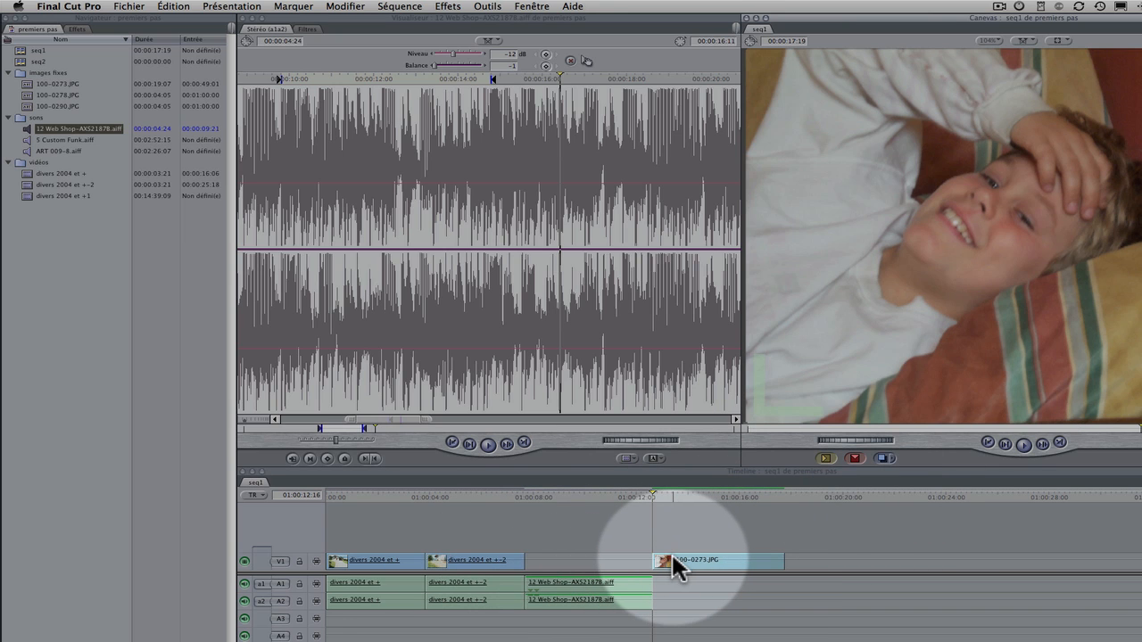
key(super+z)
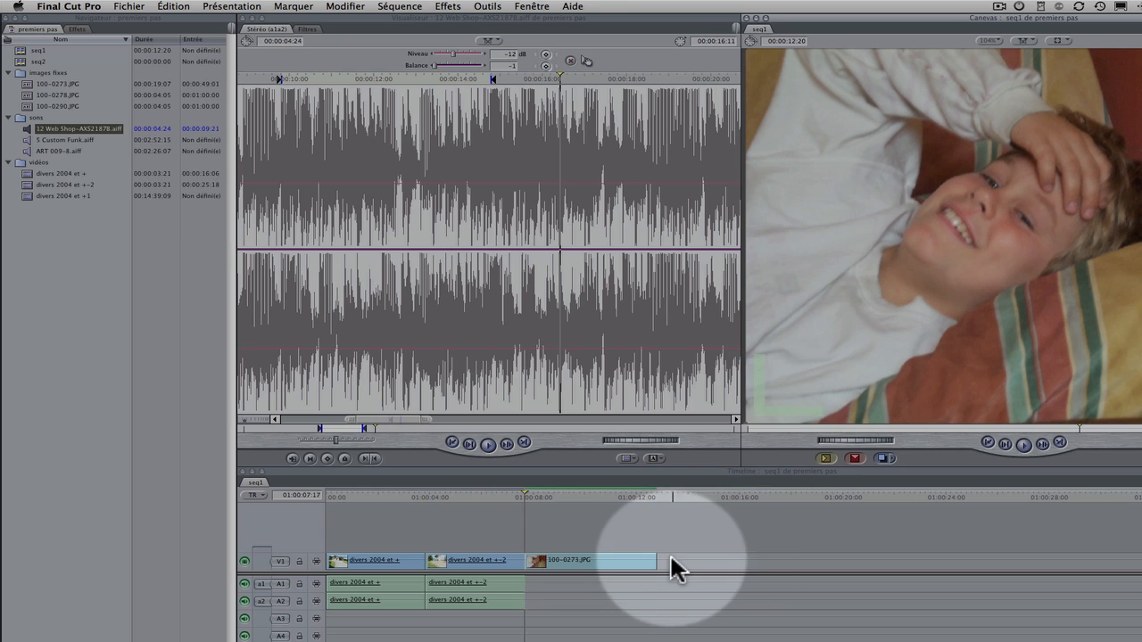
click(855, 459)
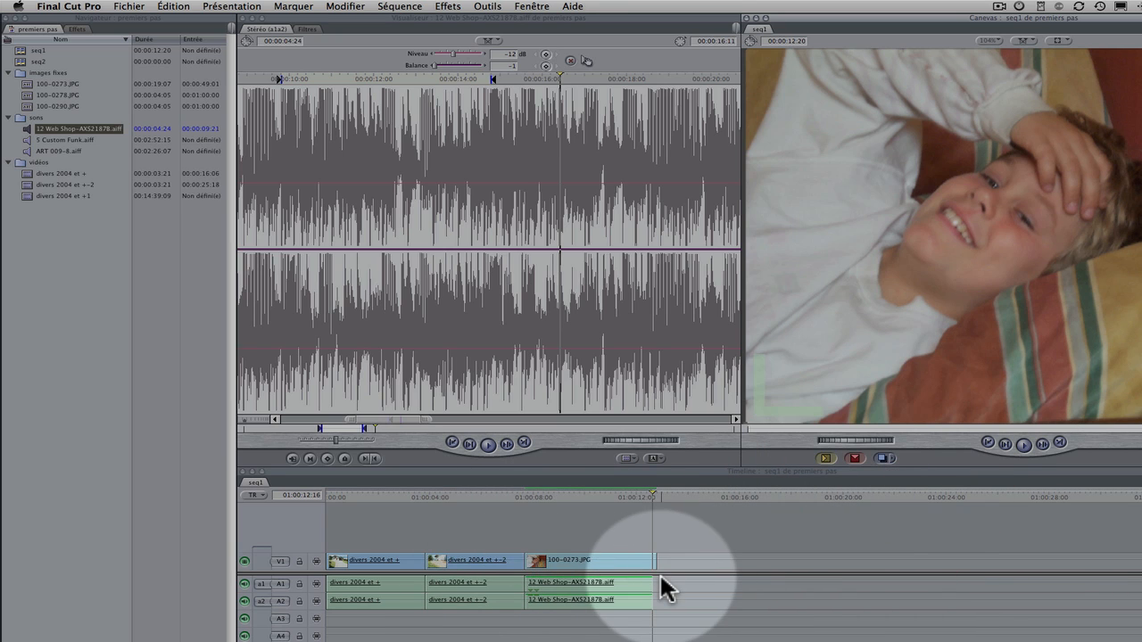
Trim the end of 100-0273.JPG to the sound's end at 01:00:12:16 and play back parts of seq1
drag(656, 560, 649, 559)
click(503, 492)
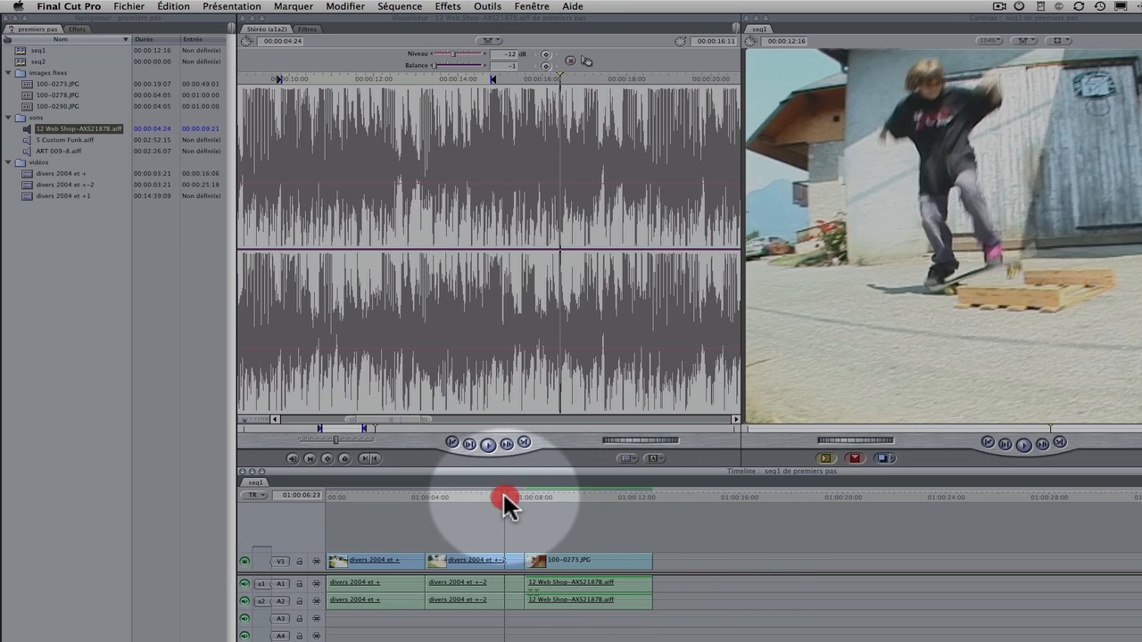
key(space)
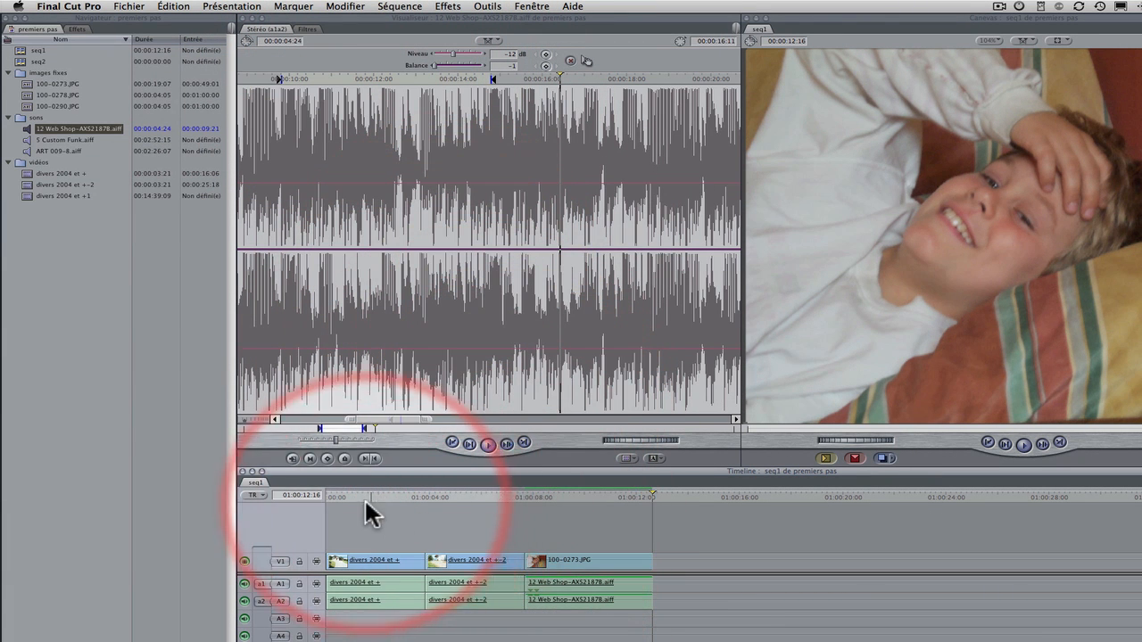
click(427, 497)
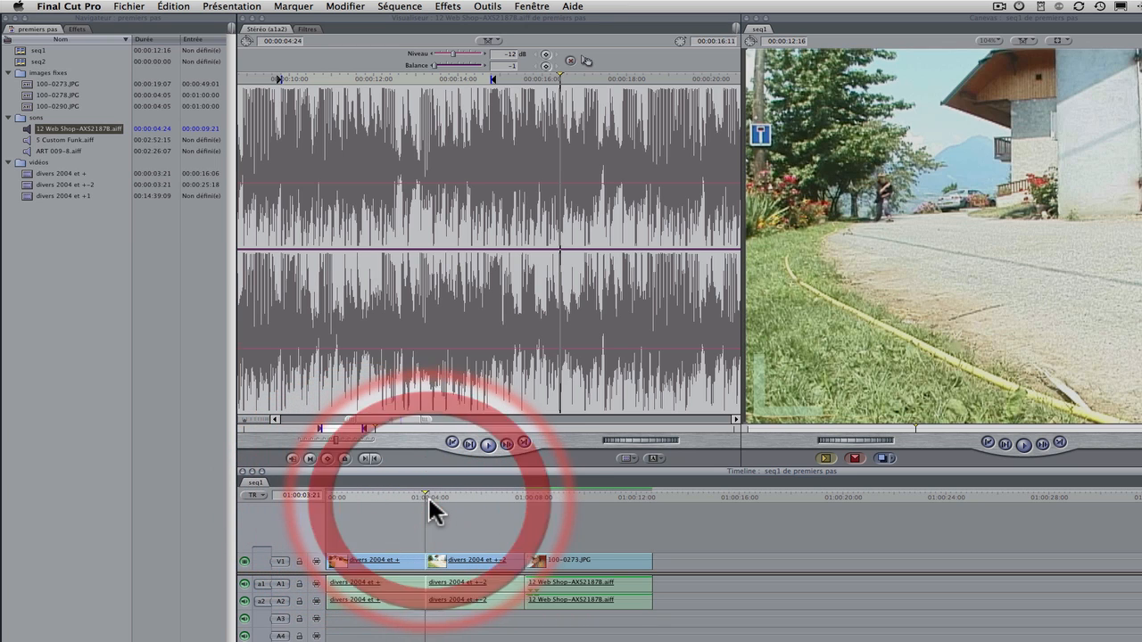
drag(429, 499, 604, 507)
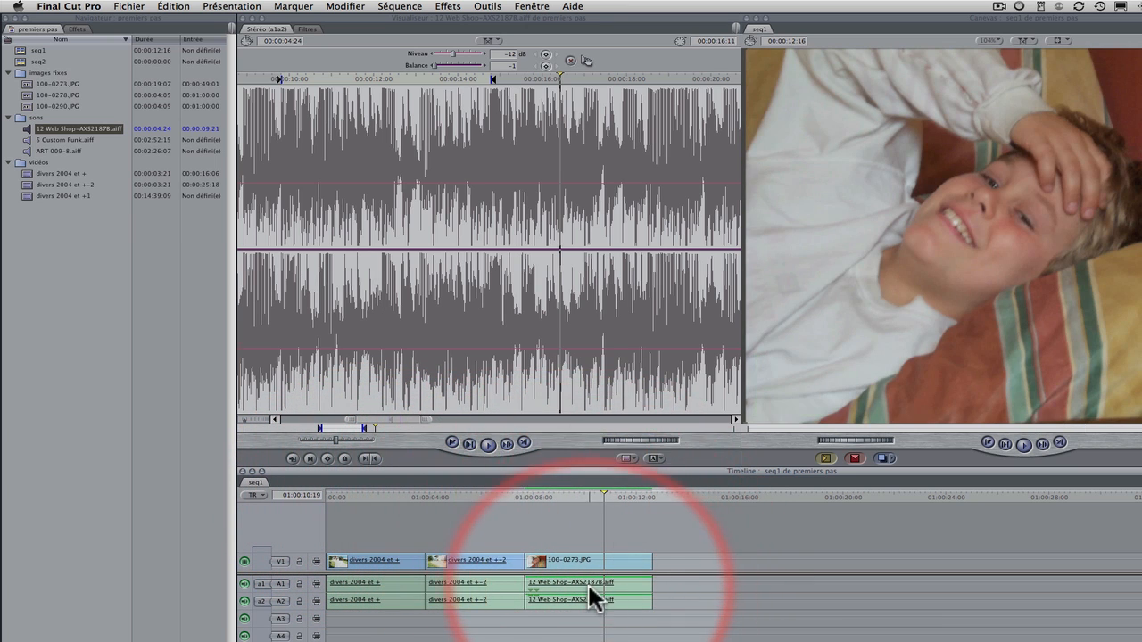
key(space)
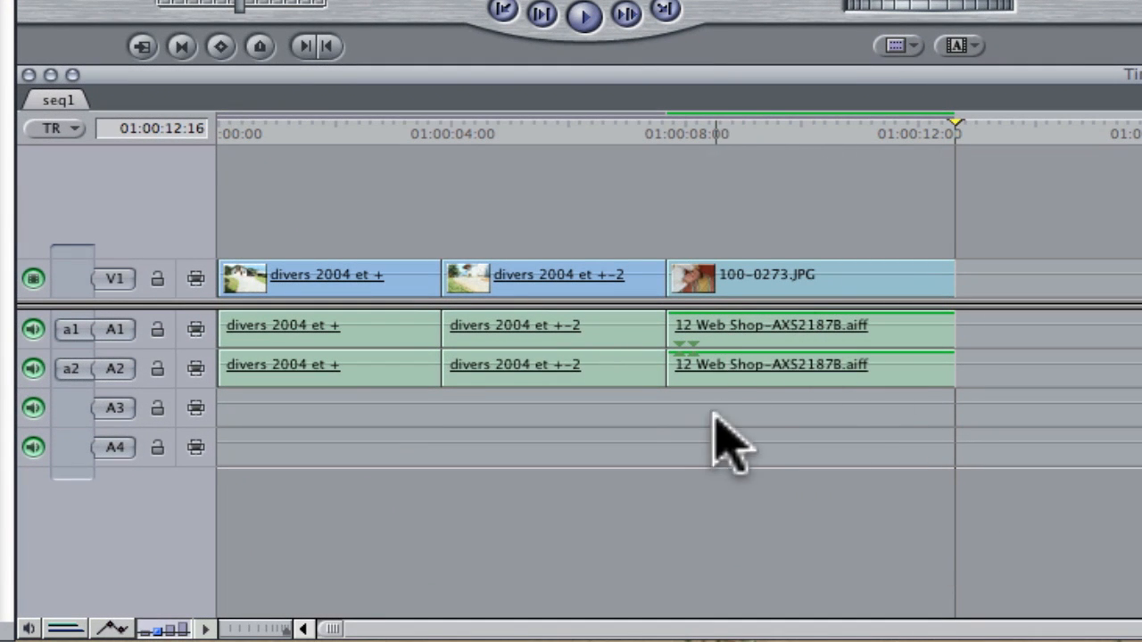
Return the playhead to 01:00:00:00 and delete the 12 Web Shop sound clip from A1 and A2
drag(959, 125, 217, 229)
click(901, 329)
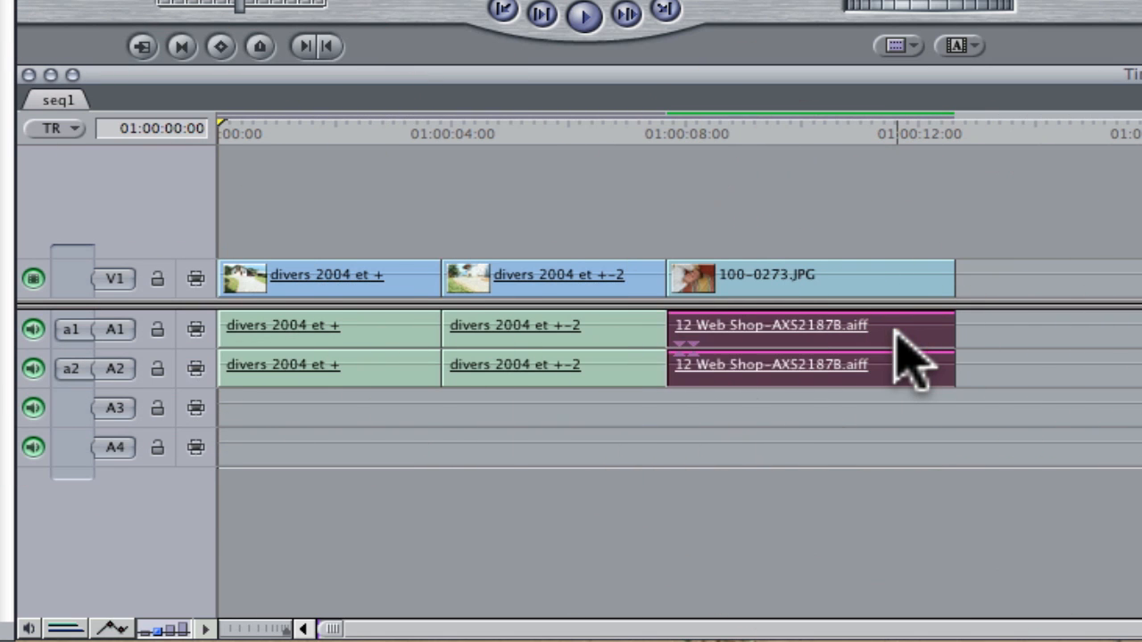
key(Delete)
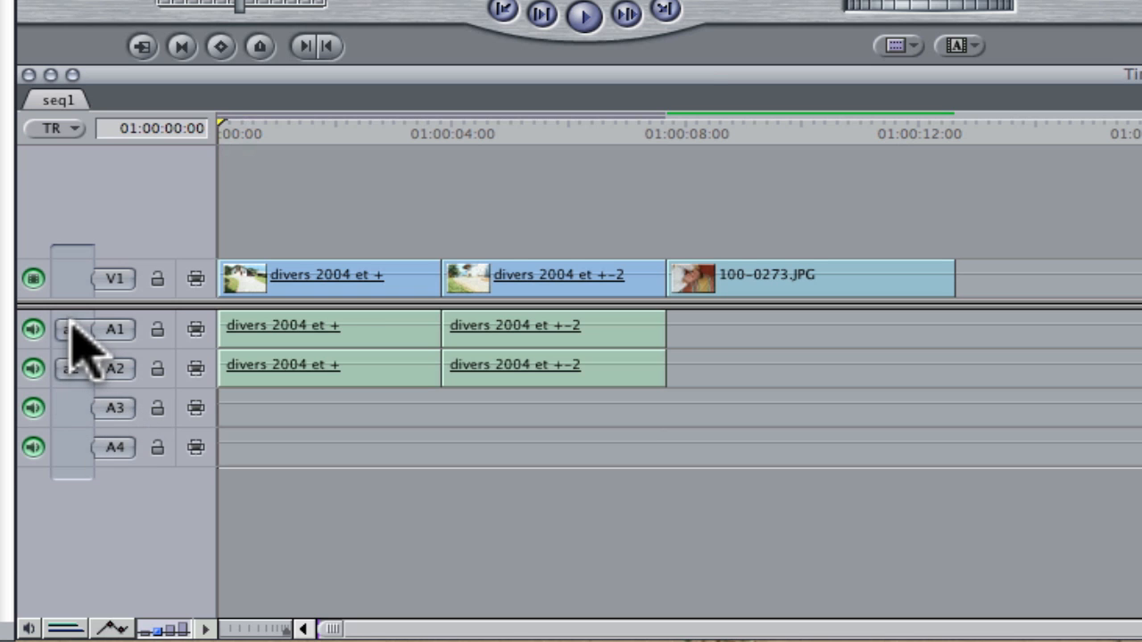
Assign the source audio to tracks A3 and A4 and overwrite the marked sound at the start of seq1
drag(71, 329, 75, 448)
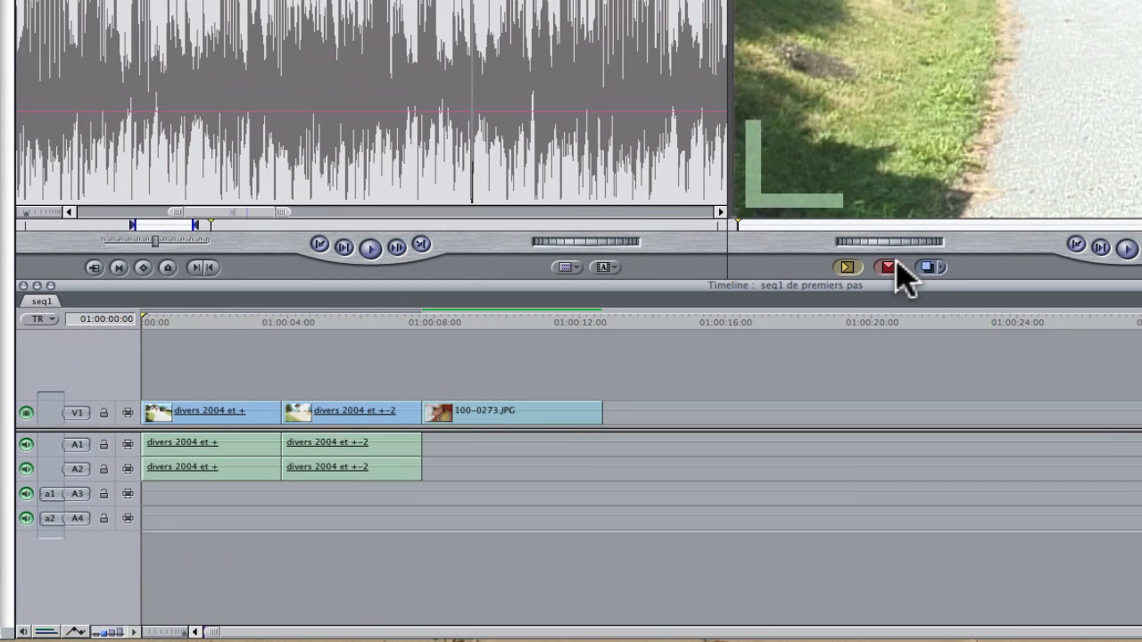
click(890, 267)
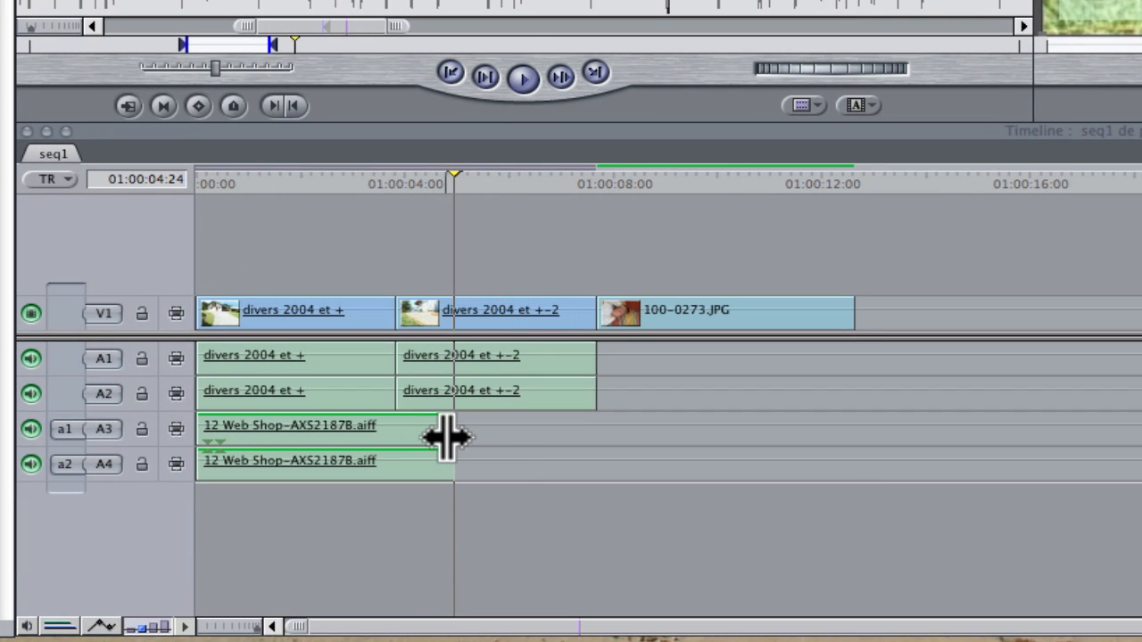
Extend the sound on A3 and A4 to the end of 100-0273.JPG and play seq1 from the start
drag(451, 436, 852, 437)
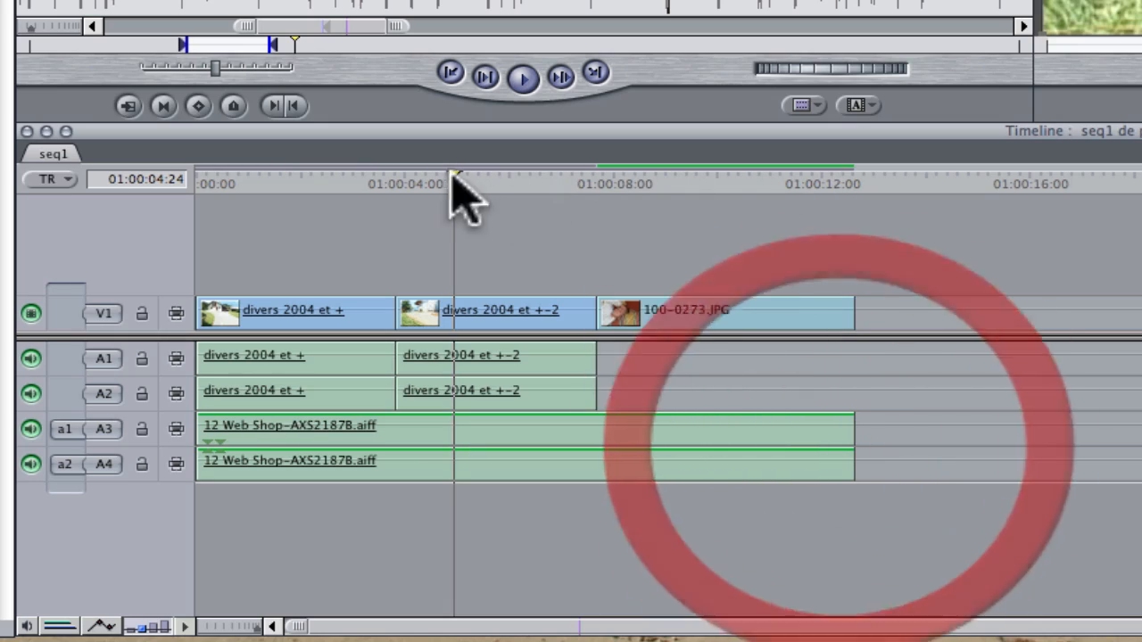
click(178, 178)
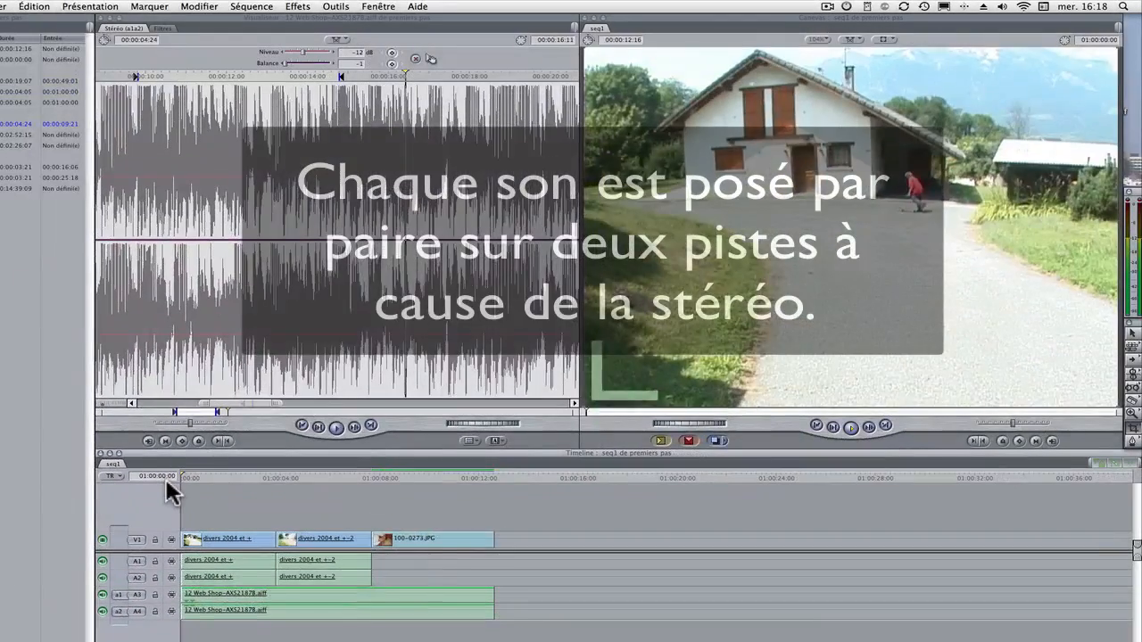
key(space)
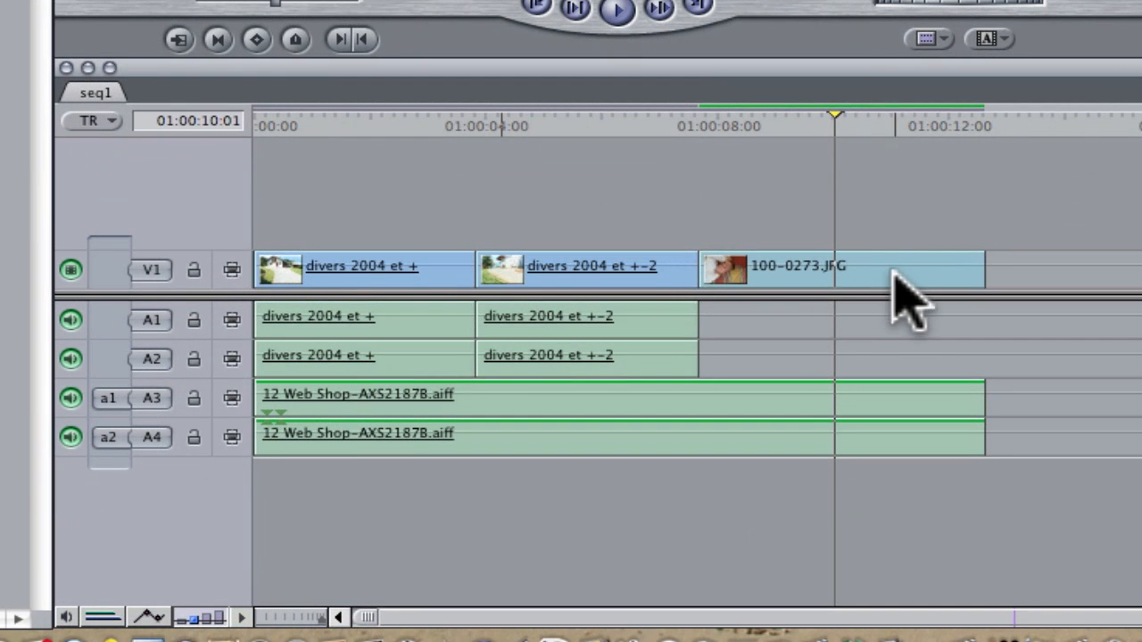
Delete the 100-0273.JPG clip from V1 and add a second video track to seq1
click(445, 540)
key(Delete)
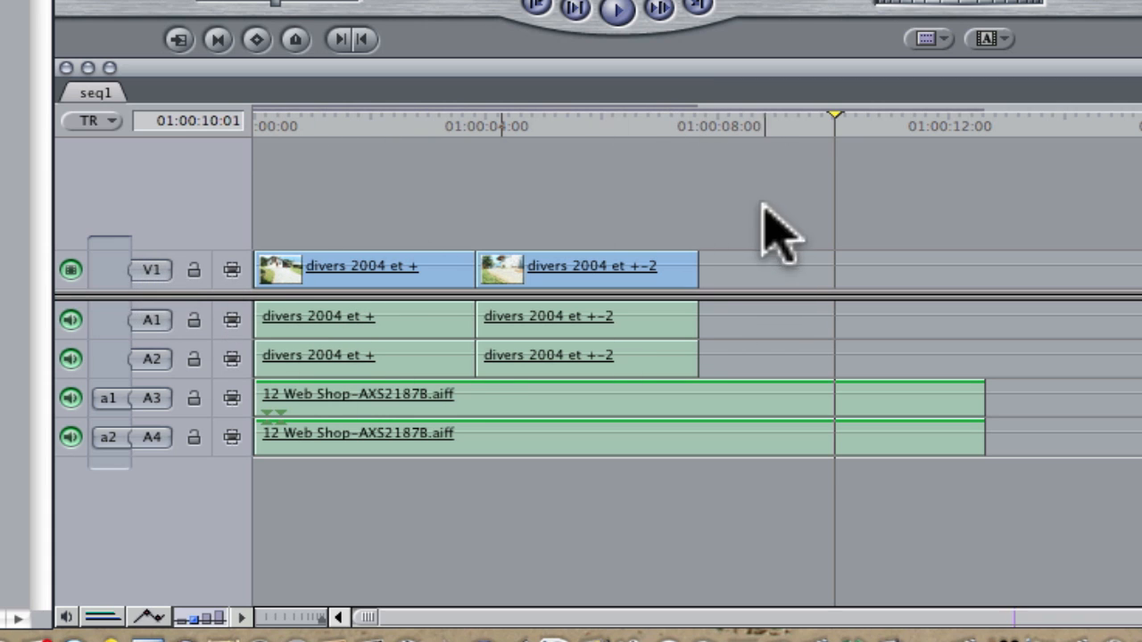
right_click(647, 192)
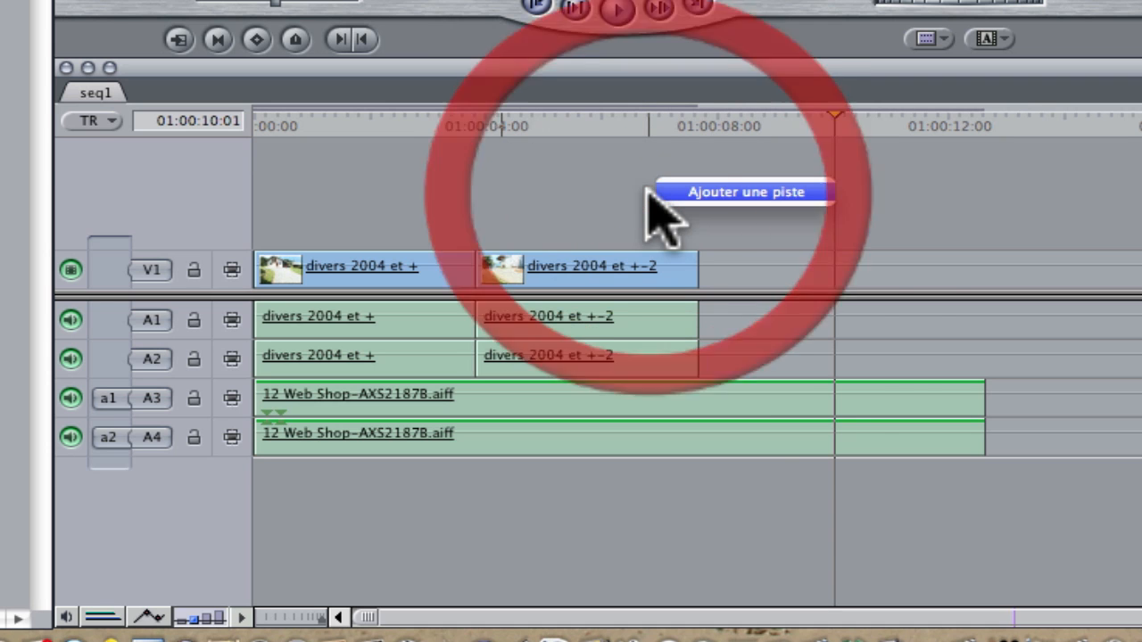
click(720, 188)
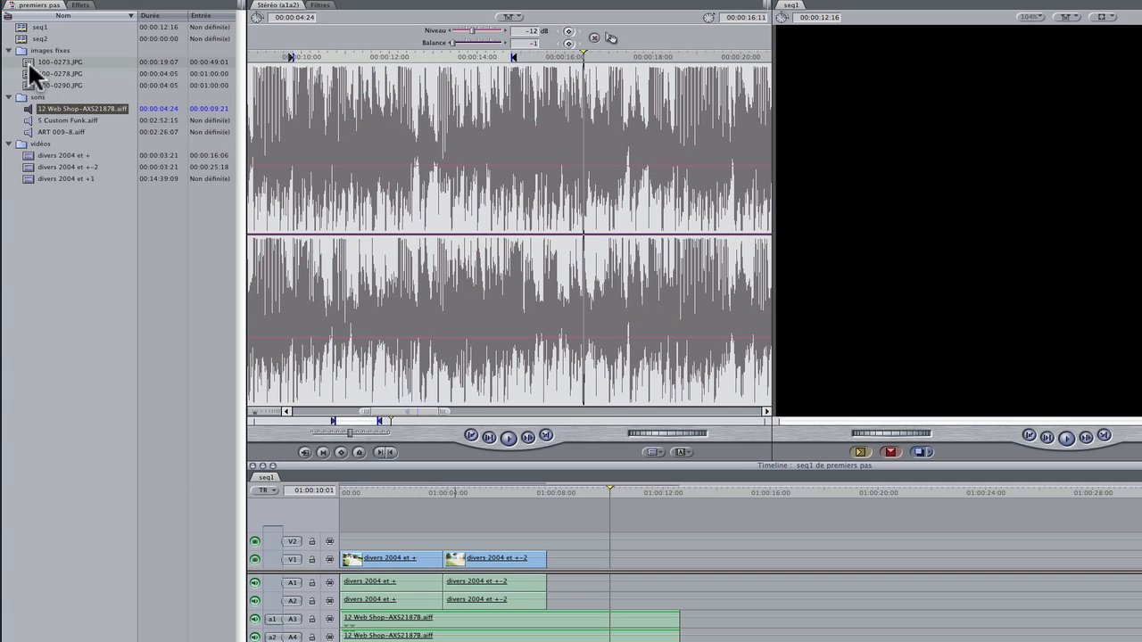
Open 100-0278.JPG in the Viewer and overwrite its 04:05 range onto V2 at 01:00:07:17, with the video source assigned to V2
double_click(25, 73)
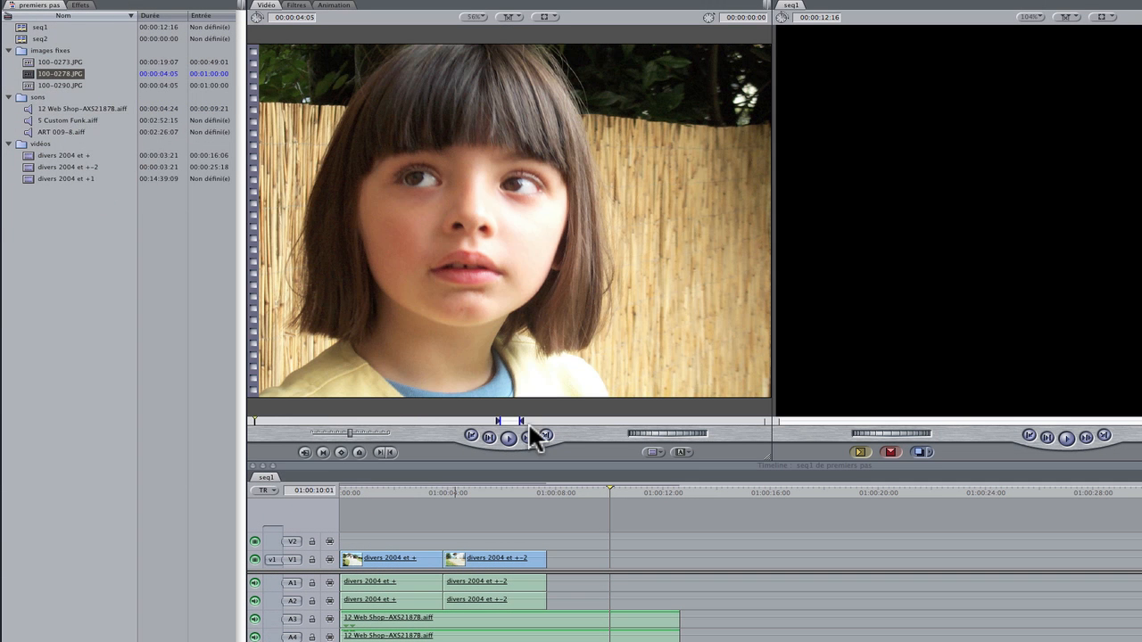
drag(607, 493, 546, 493)
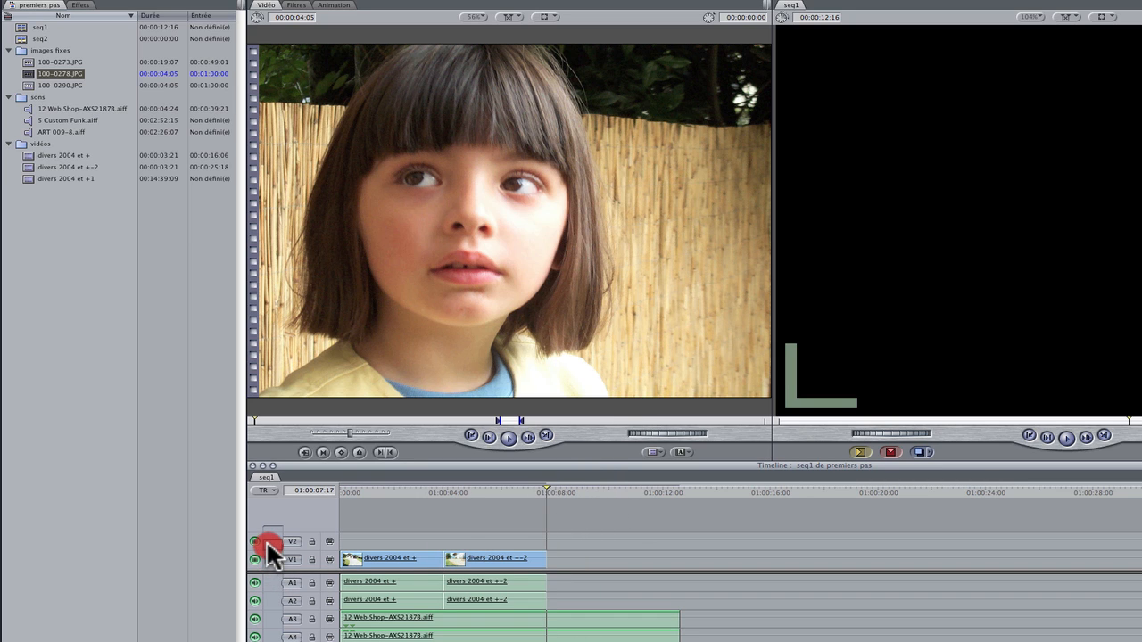
click(471, 174)
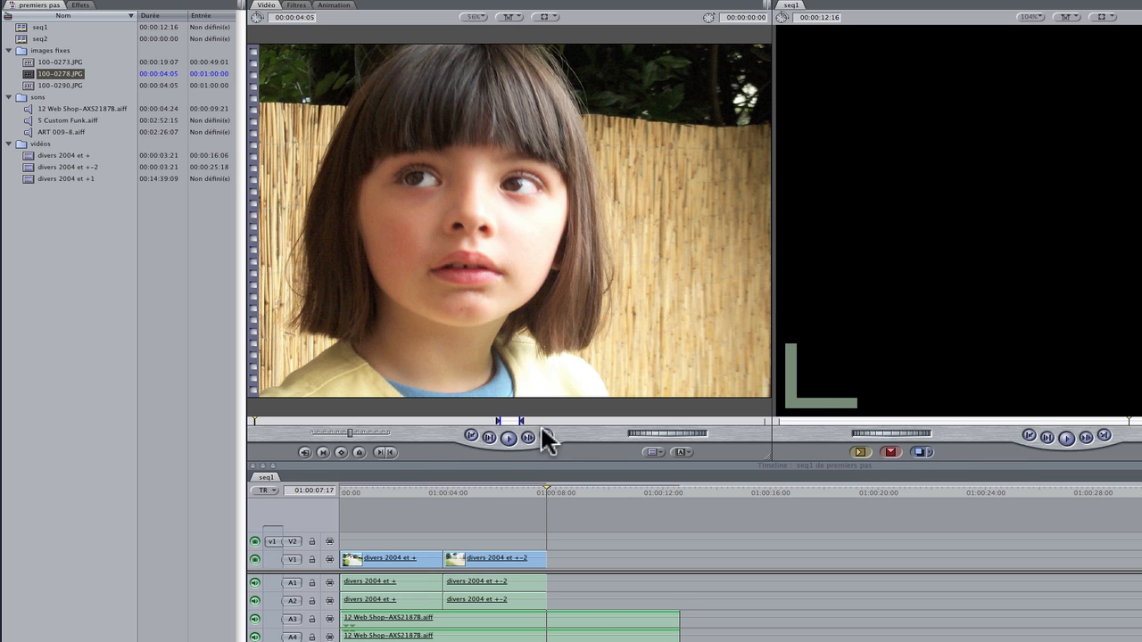
click(891, 450)
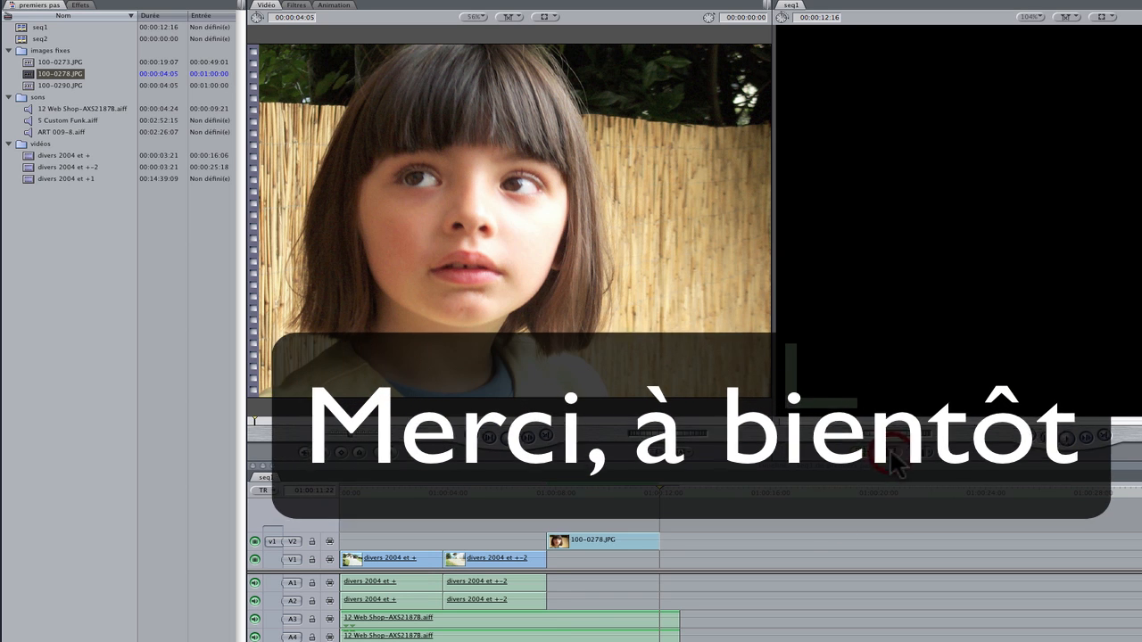